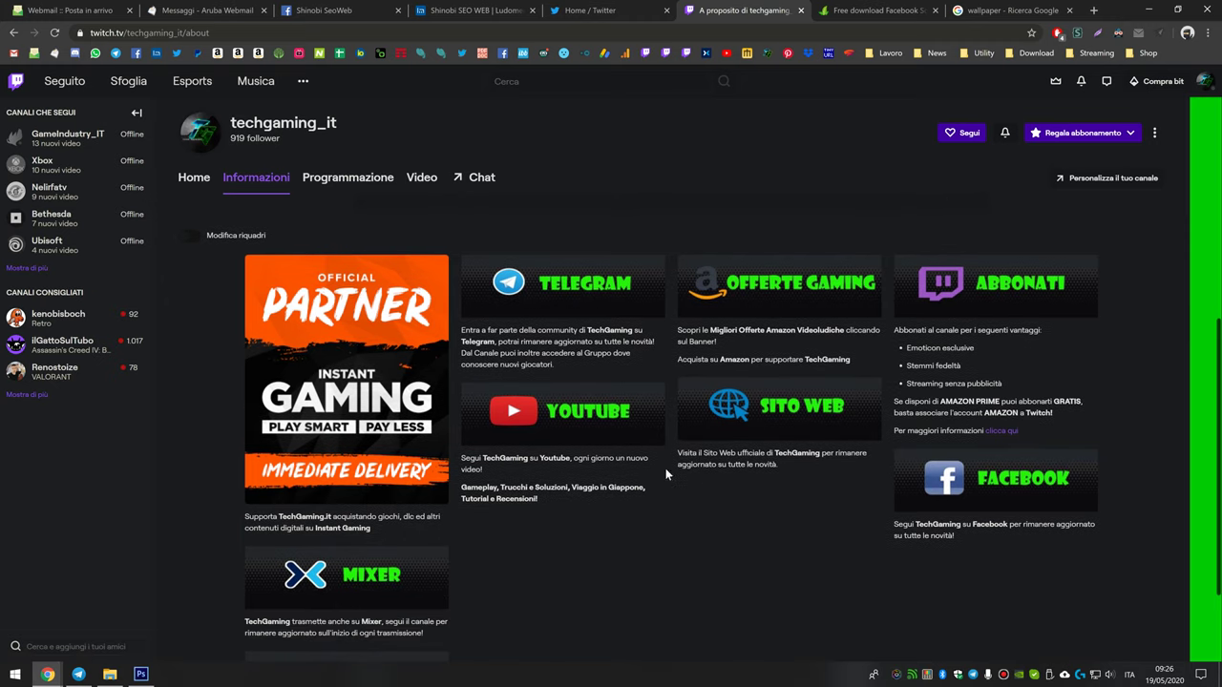
Scroll the Twitch panels, start saving the Telegram panel image, then cancel
{"action": "scroll", "coordinate": [665, 465], "scroll_direction": "up", "scroll_amount": 3}
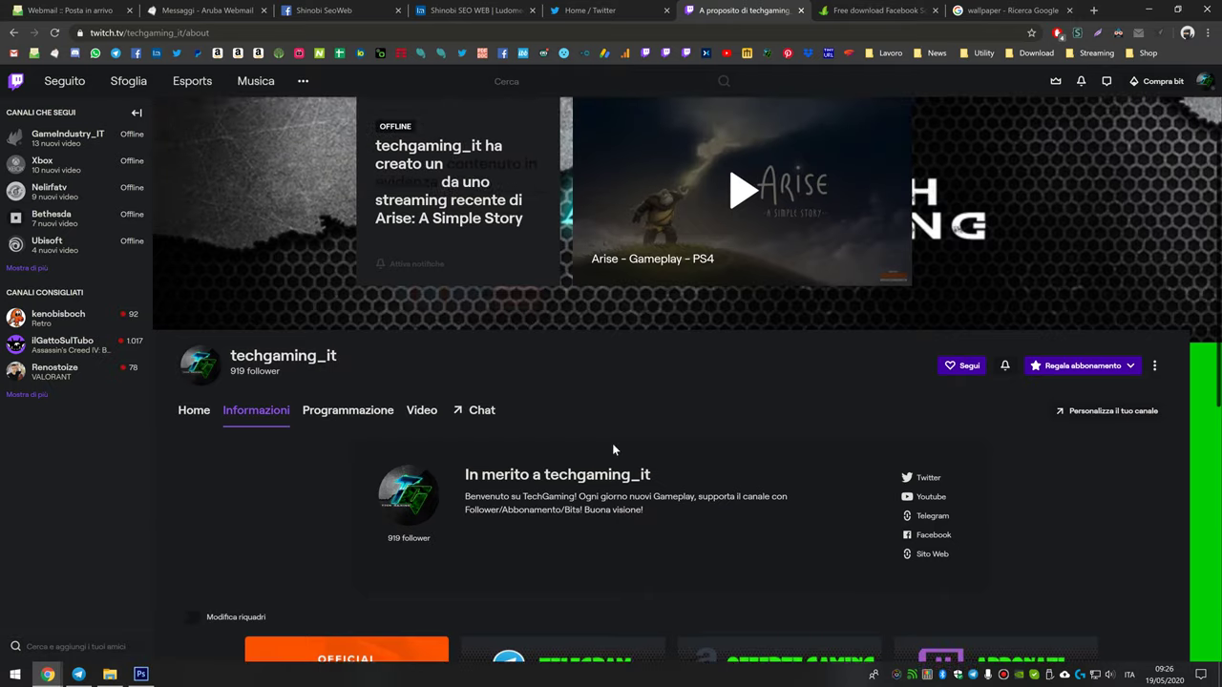
{"action": "scroll", "coordinate": [612, 443], "scroll_direction": "down", "scroll_amount": 4}
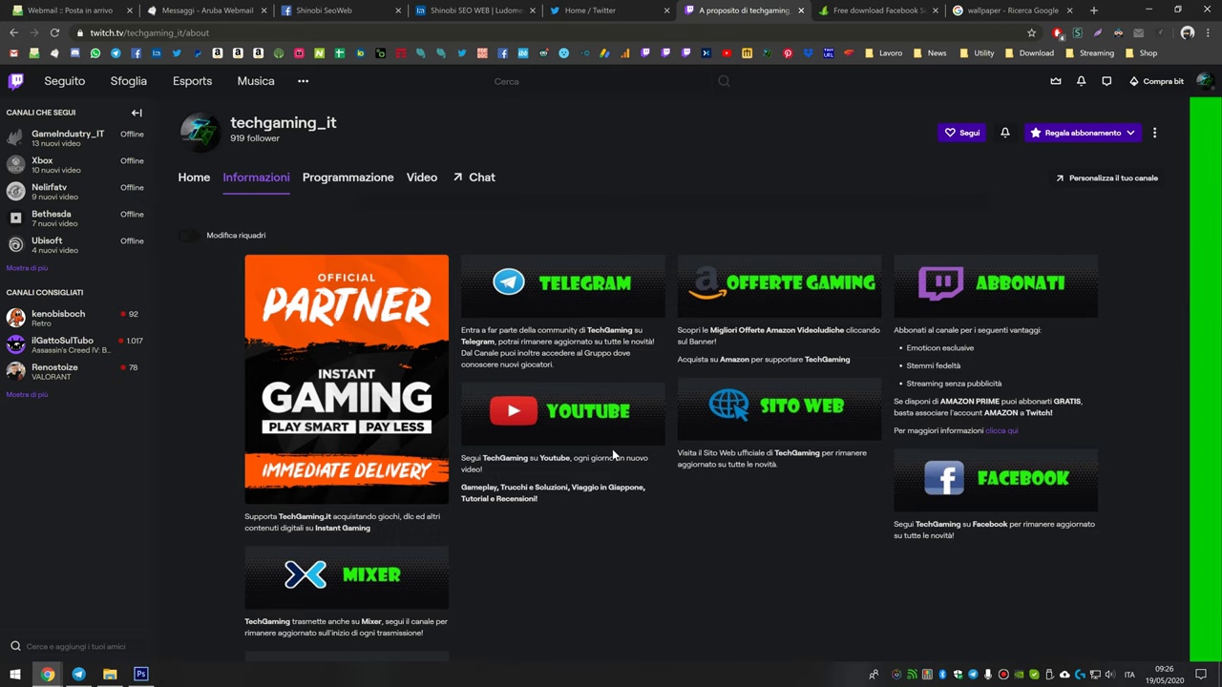
{"action": "scroll", "coordinate": [611, 460], "scroll_direction": "up", "scroll_amount": 1}
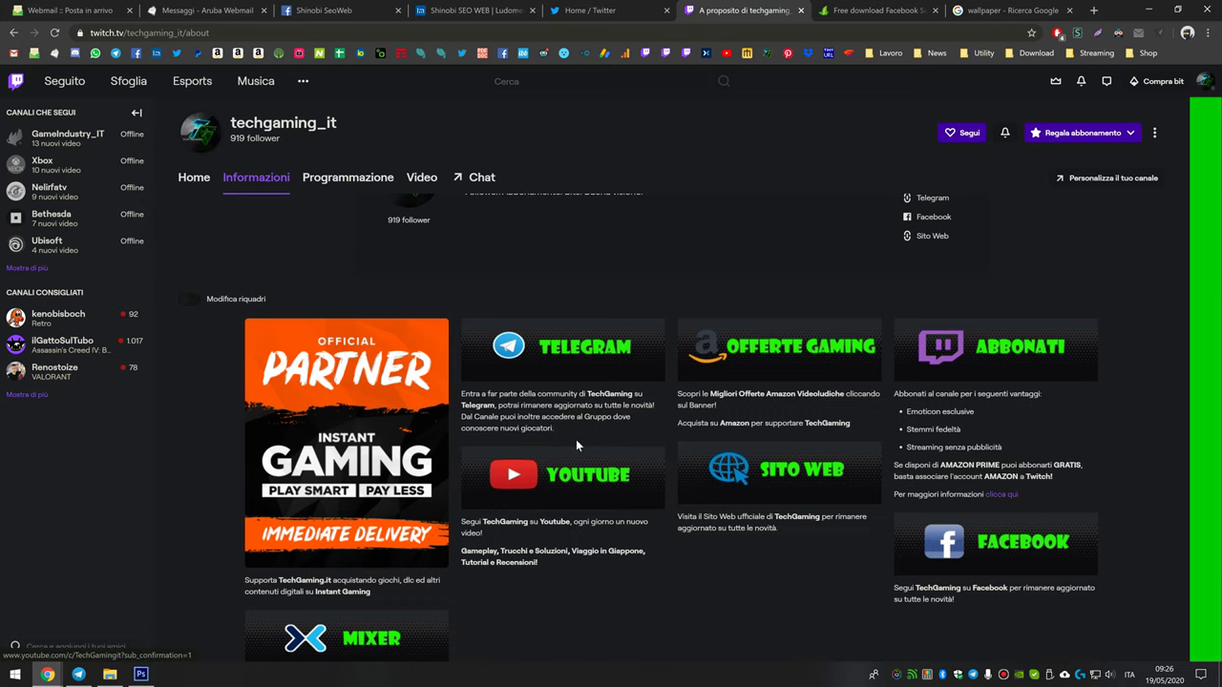
{"action": "scroll", "coordinate": [597, 507], "scroll_direction": "down", "scroll_amount": 2}
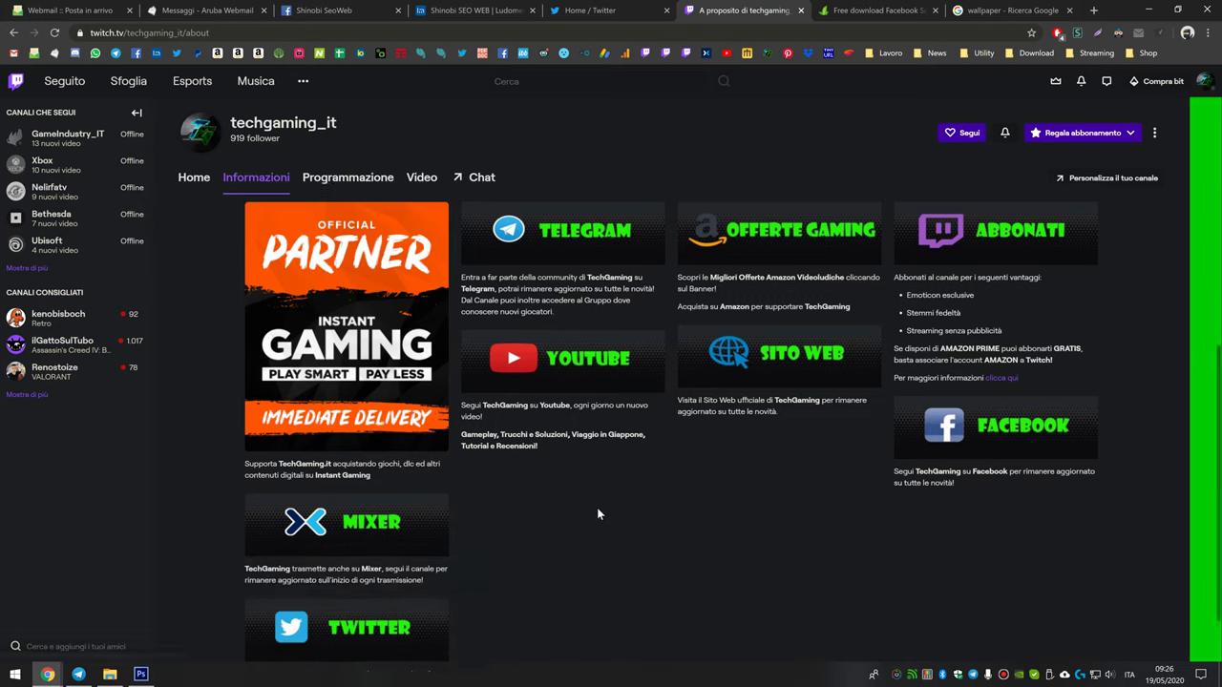
{"action": "scroll", "coordinate": [573, 506], "scroll_direction": "up", "scroll_amount": 3}
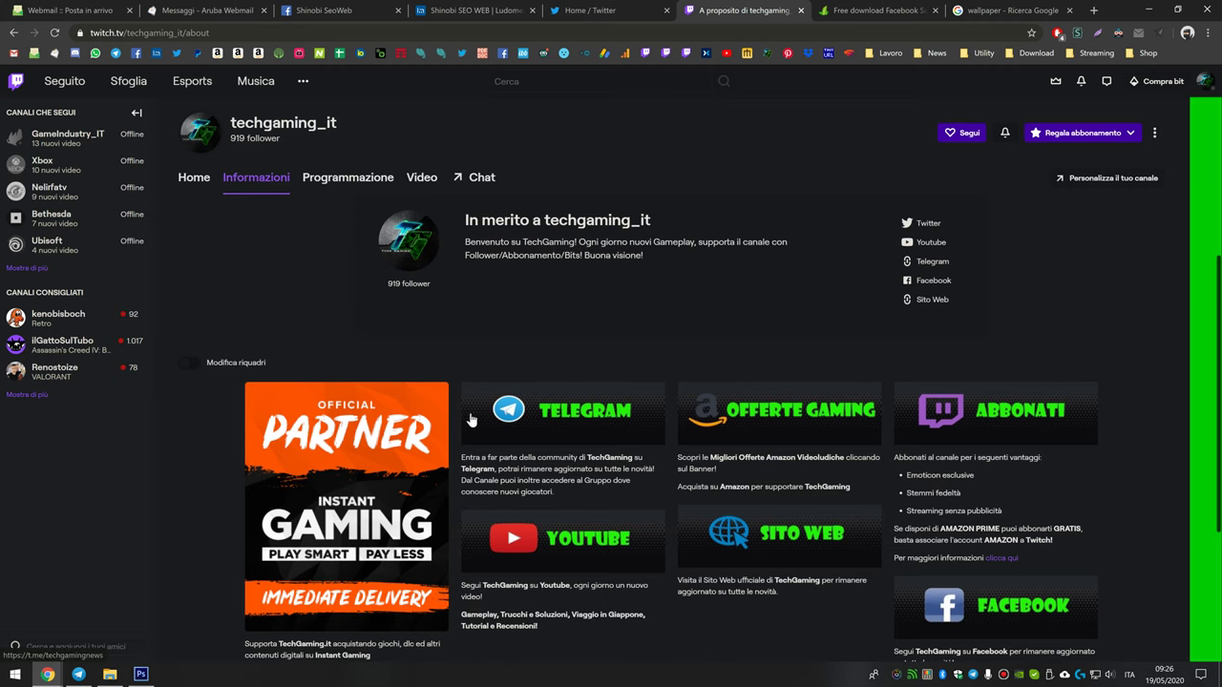
{"action": "scroll", "coordinate": [478, 377], "scroll_direction": "down", "scroll_amount": 2}
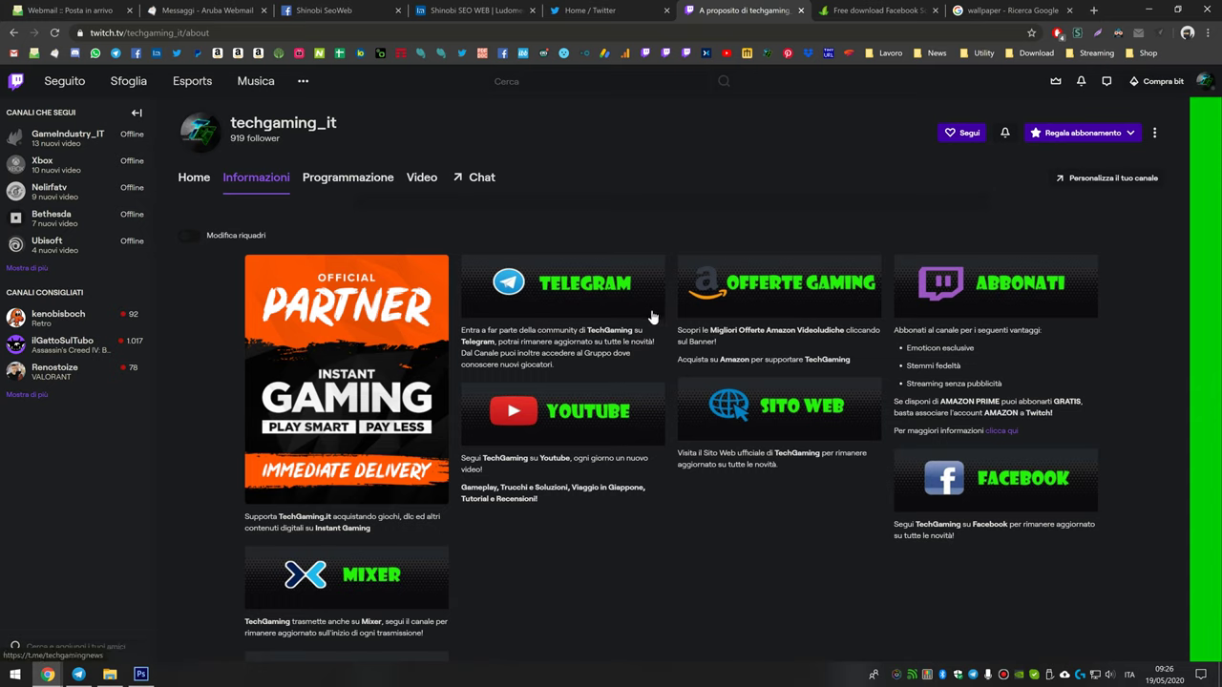
{"action": "right_click", "coordinate": [576, 275]}
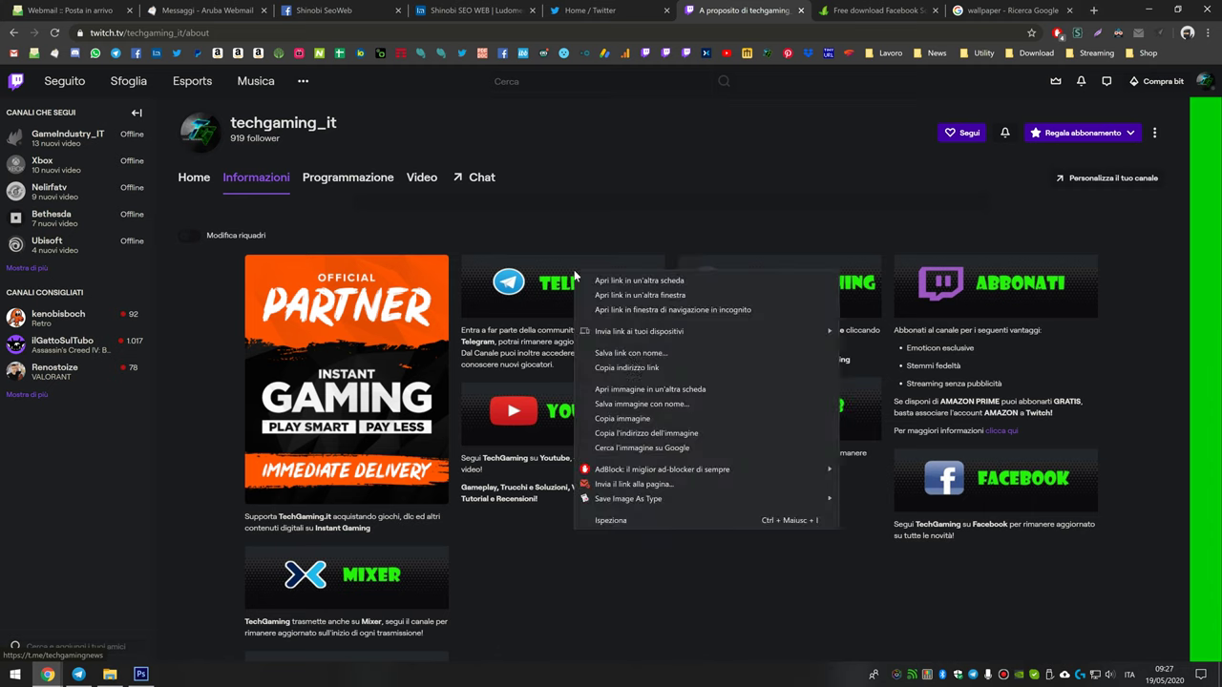
{"action": "left_click", "coordinate": [621, 403]}
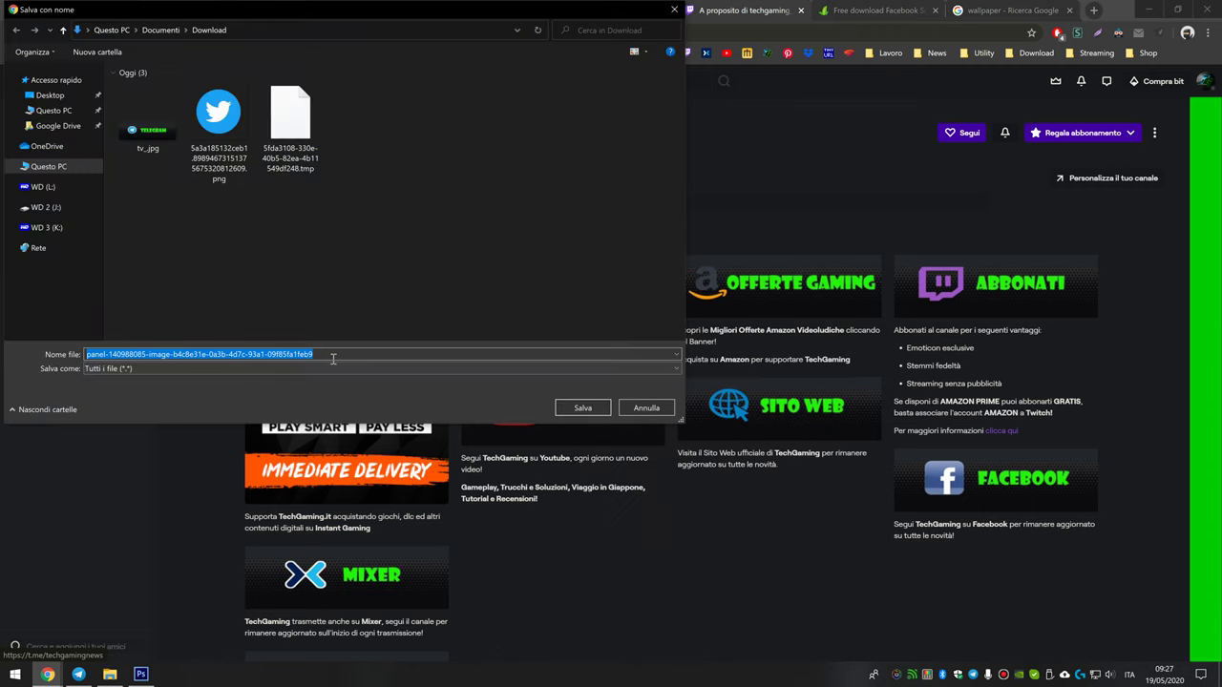
{"action": "left_click", "coordinate": [170, 375]}
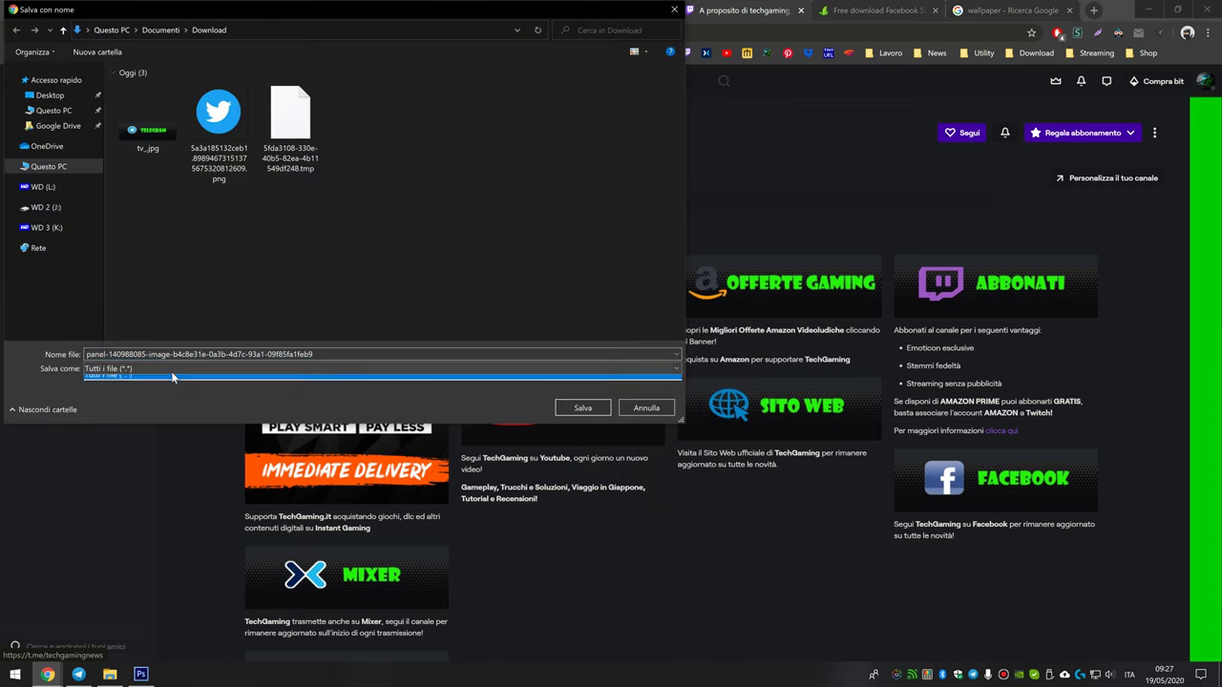
{"action": "left_click", "coordinate": [638, 405]}
Reopen the Telegram panel's image menu and the browser menu, dismissing both without saving
{"action": "scroll", "coordinate": [613, 429], "scroll_direction": "up", "scroll_amount": 2}
{"action": "scroll", "coordinate": [566, 353], "scroll_direction": "up", "scroll_amount": 2}
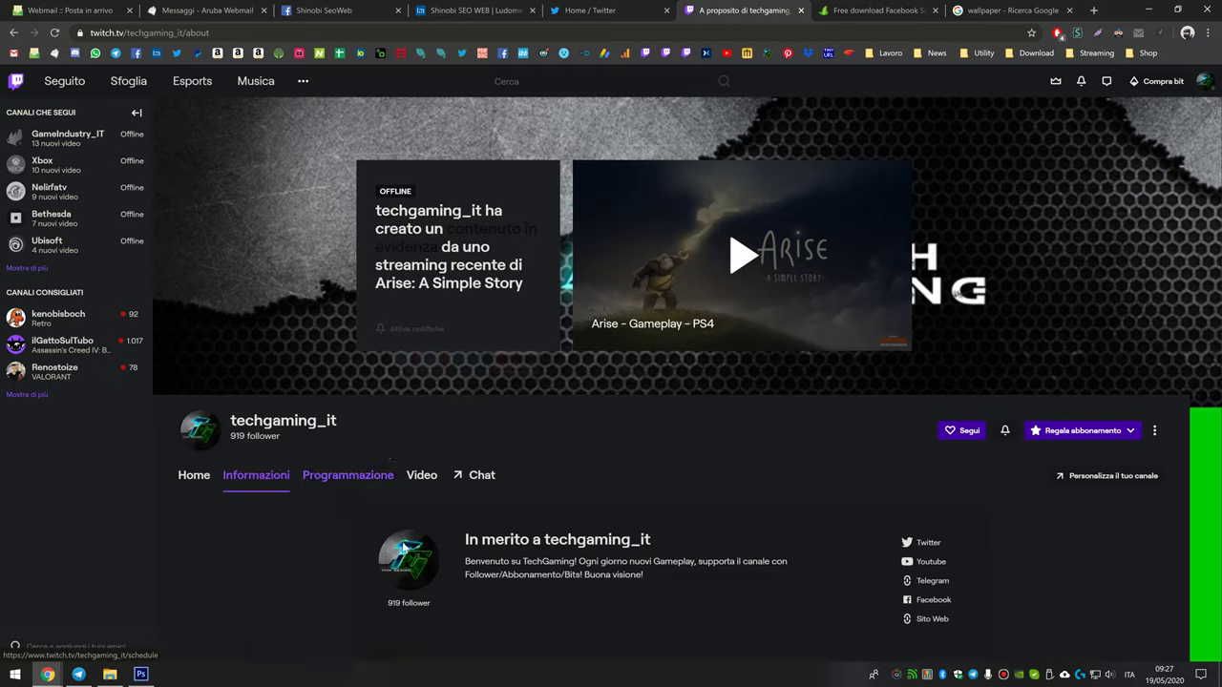
{"action": "scroll", "coordinate": [783, 360], "scroll_direction": "down", "scroll_amount": 3}
{"action": "scroll", "coordinate": [702, 408], "scroll_direction": "down", "scroll_amount": 1}
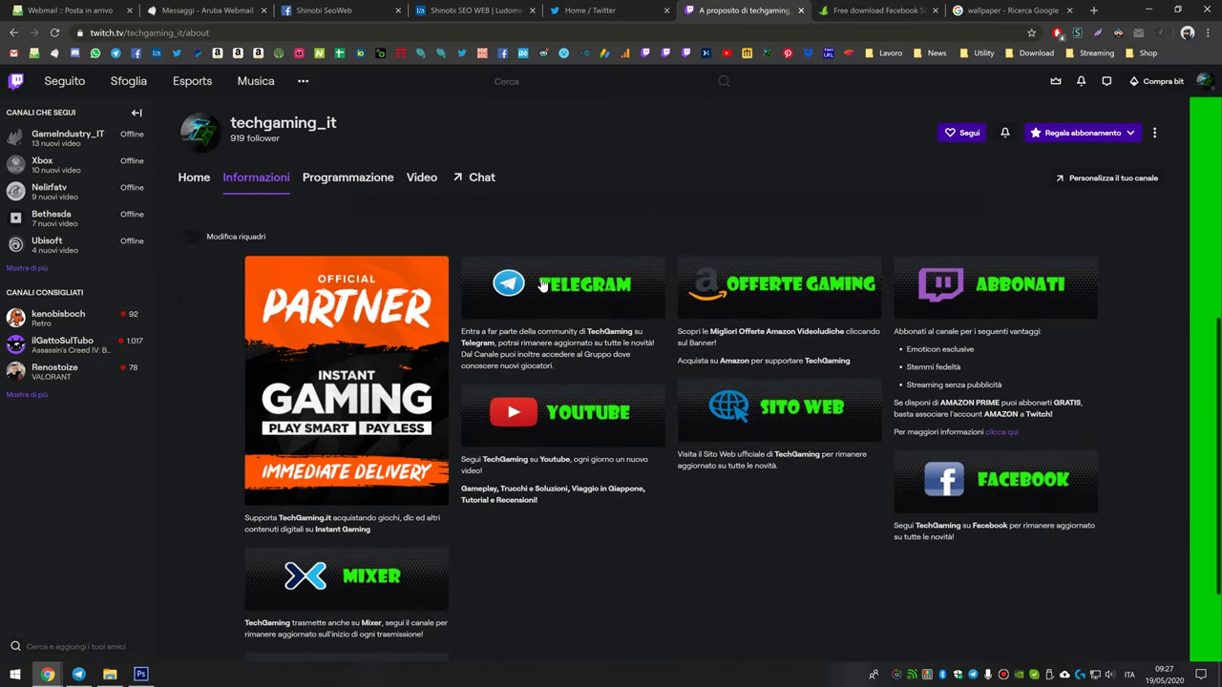
{"action": "right_click", "coordinate": [539, 280]}
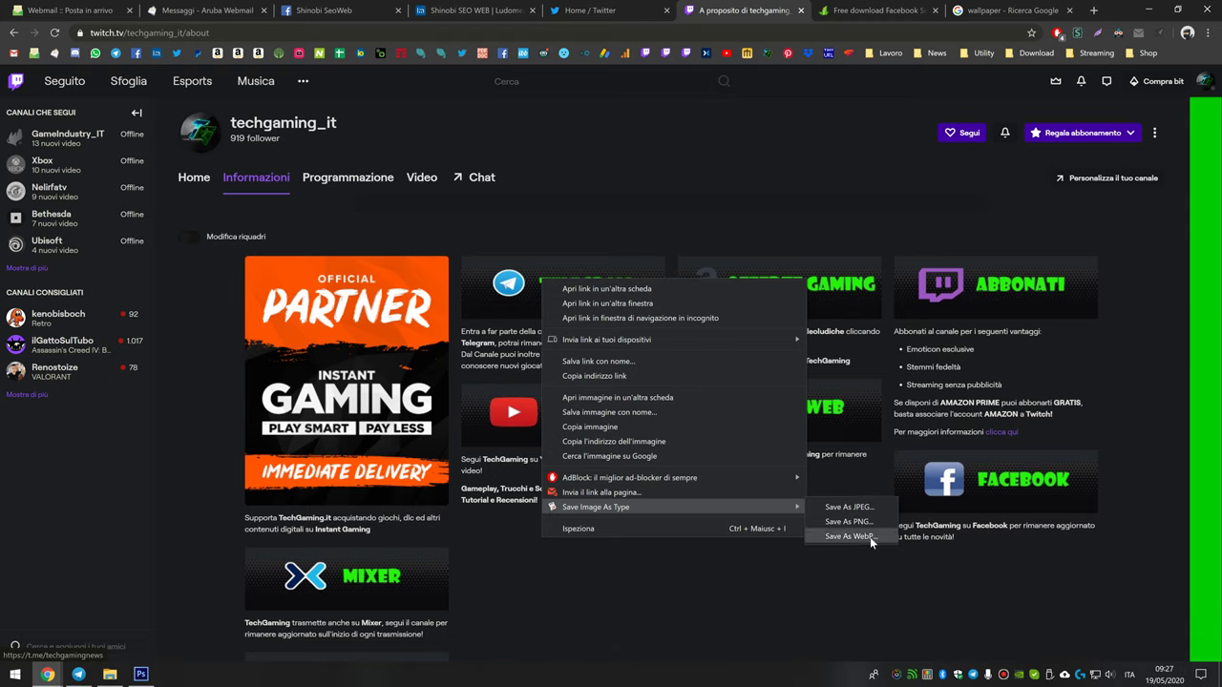
{"action": "left_click", "coordinate": [830, 599]}
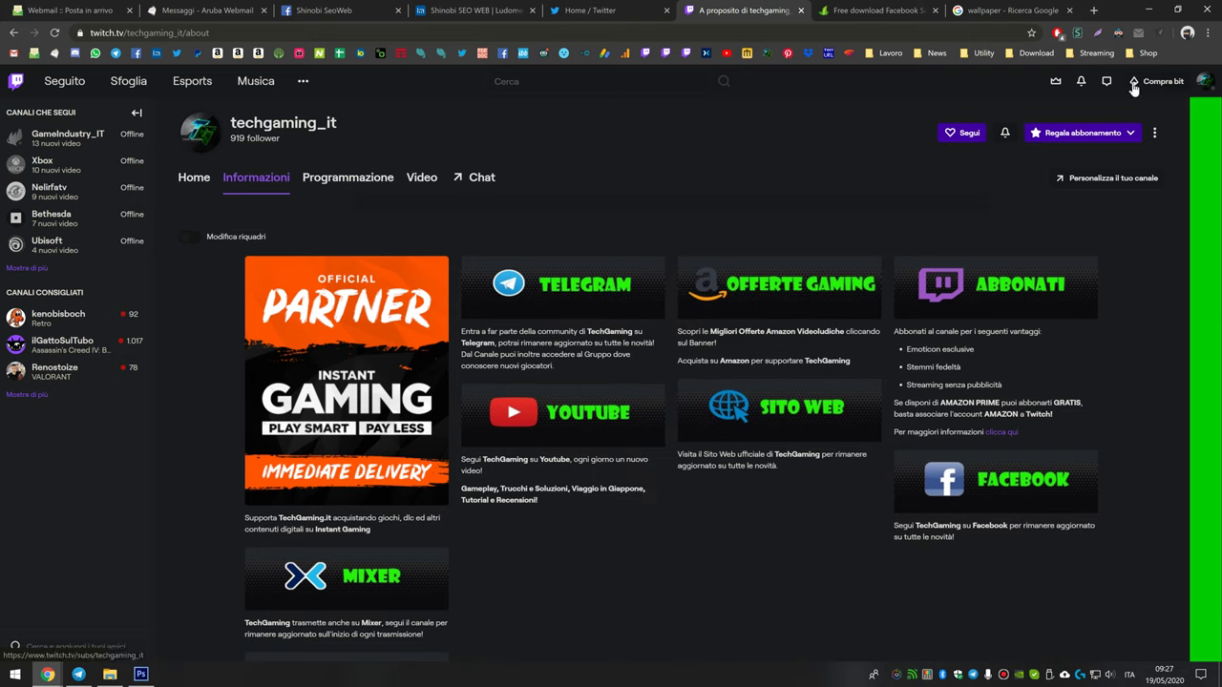
{"action": "left_click", "coordinate": [1208, 32]}
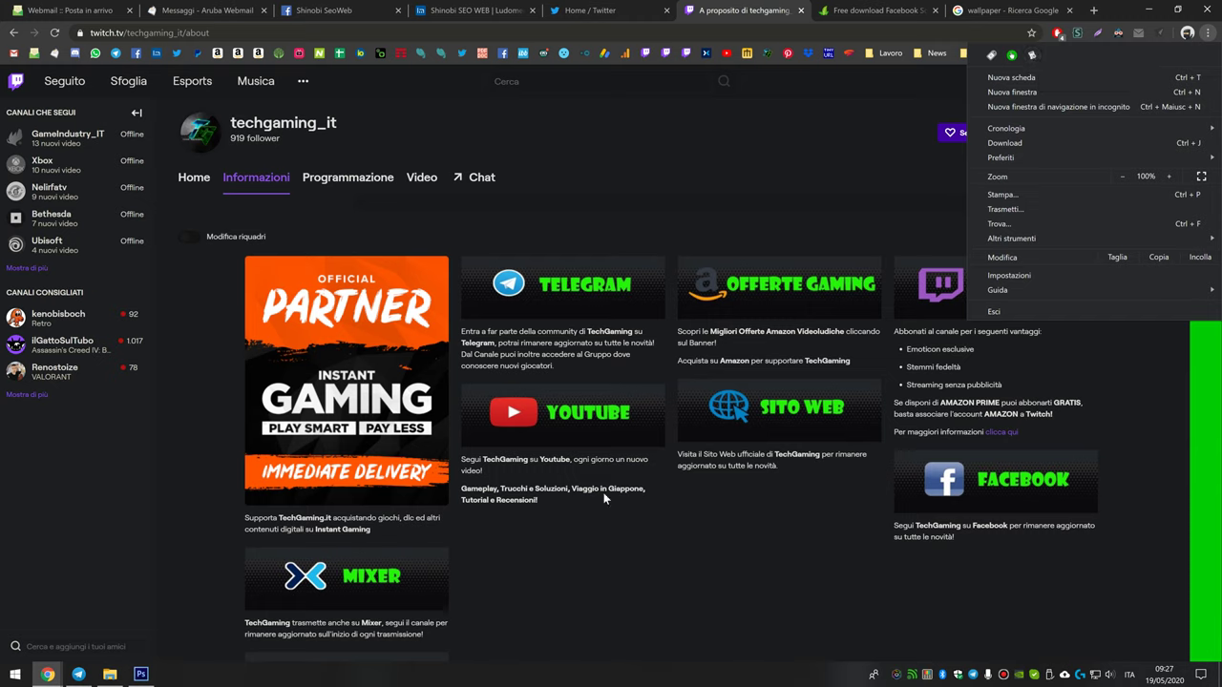
{"action": "left_click", "coordinate": [592, 558]}
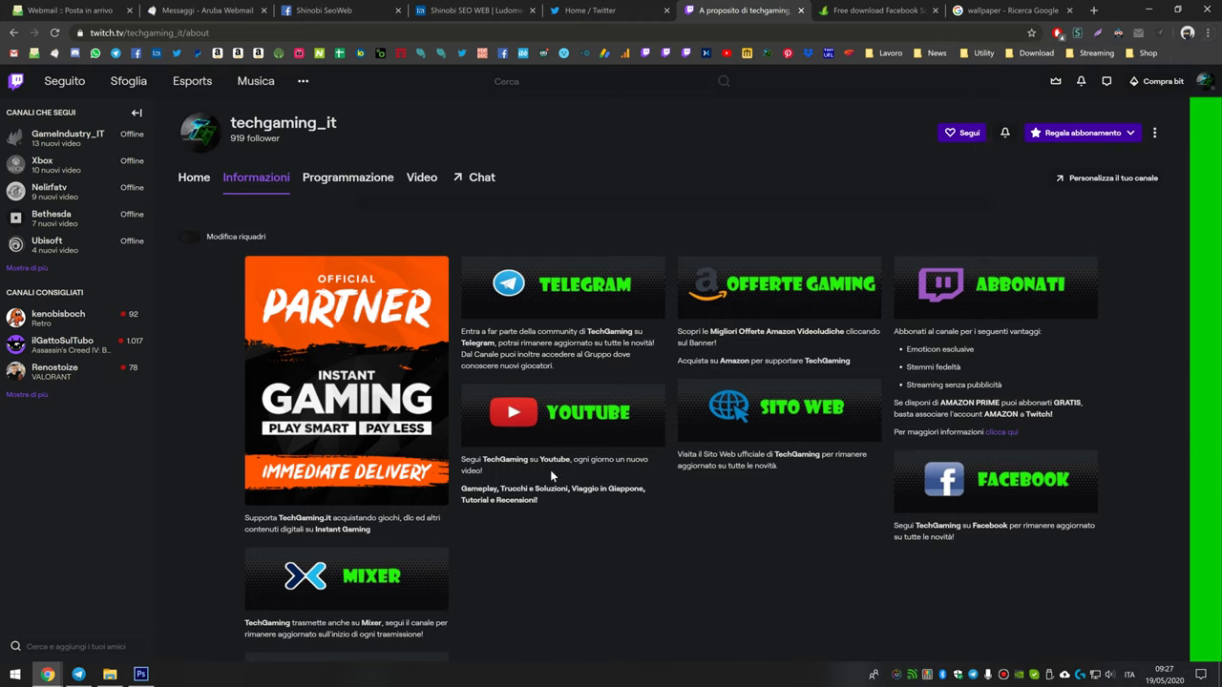
Save the YouTube panel image as banner.jpg and bring Photoshop to the front
{"action": "right_click", "coordinate": [521, 426]}
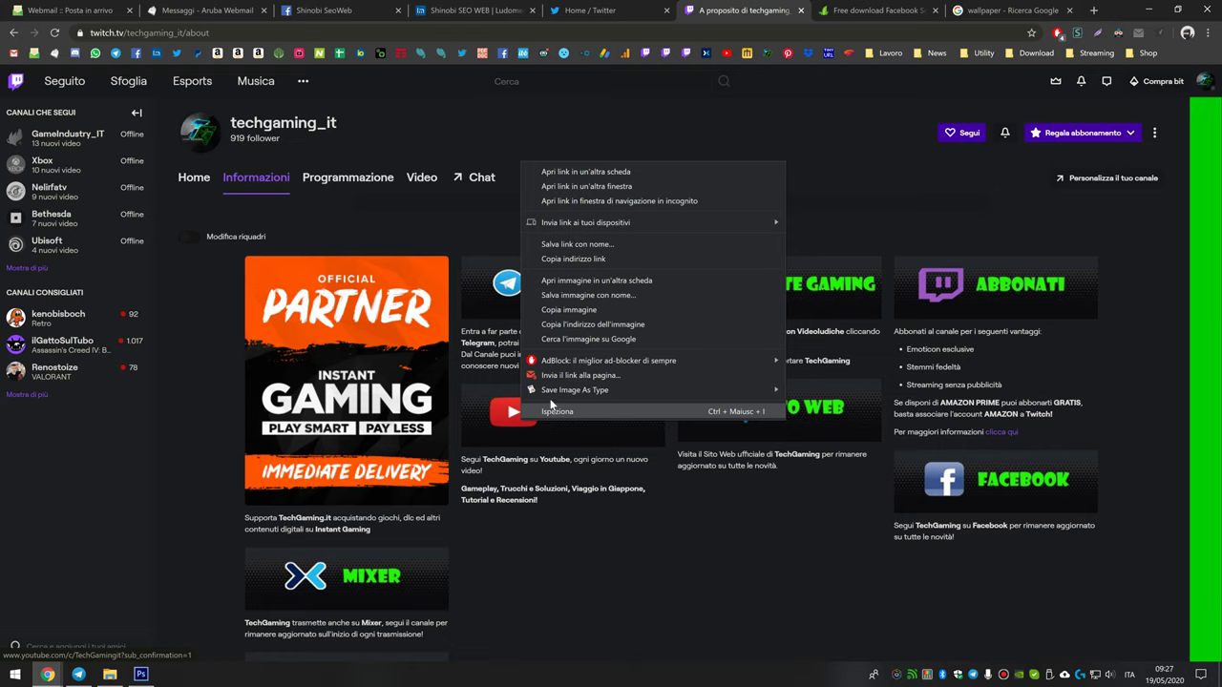
{"action": "mouse_move", "coordinate": [575, 389]}
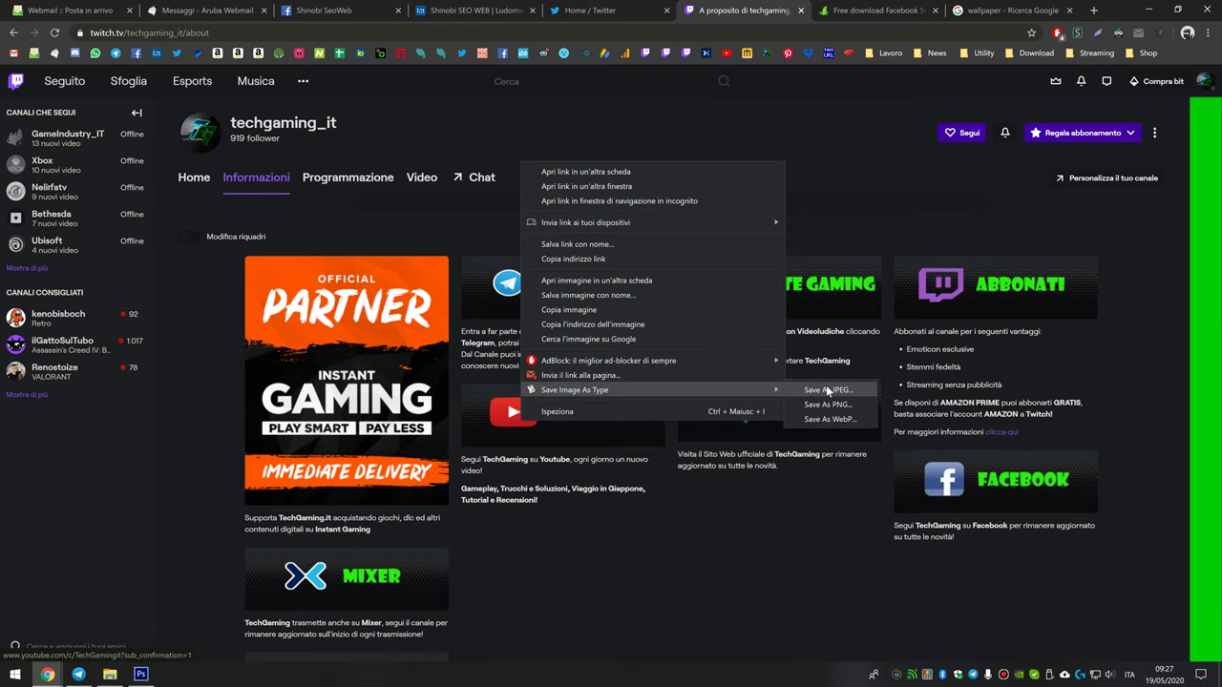
{"action": "left_click", "coordinate": [827, 390]}
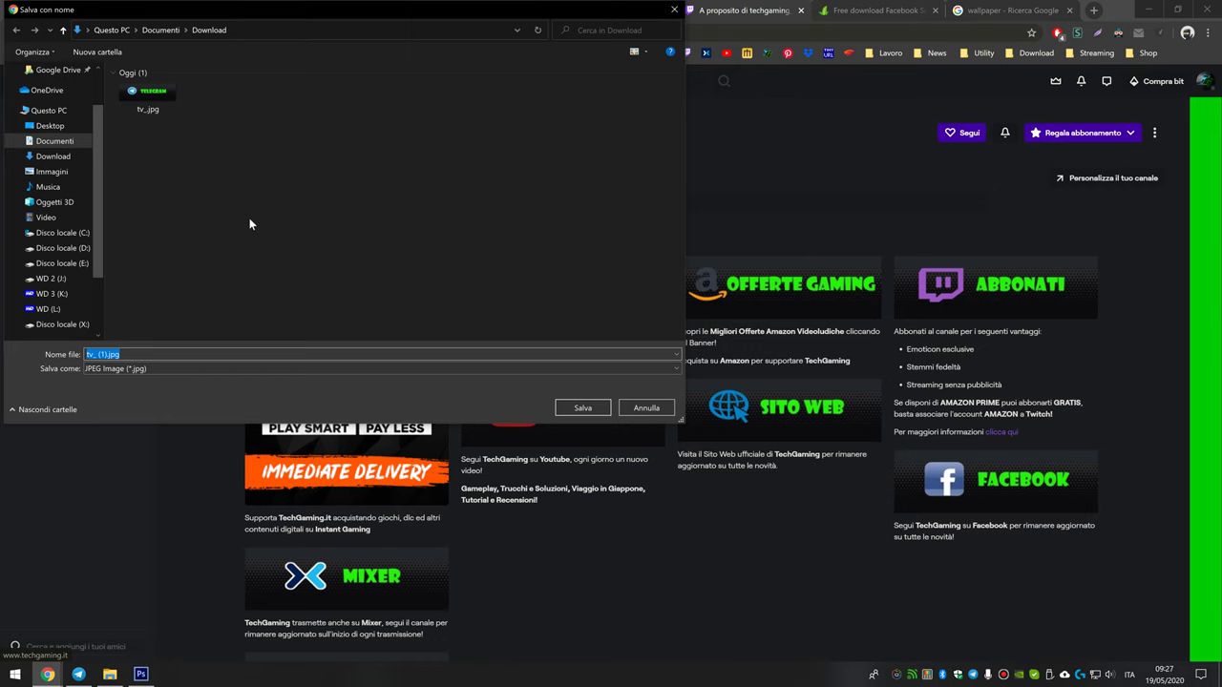
{"action": "type", "text": "banner"}
{"action": "key", "text": "Return"}
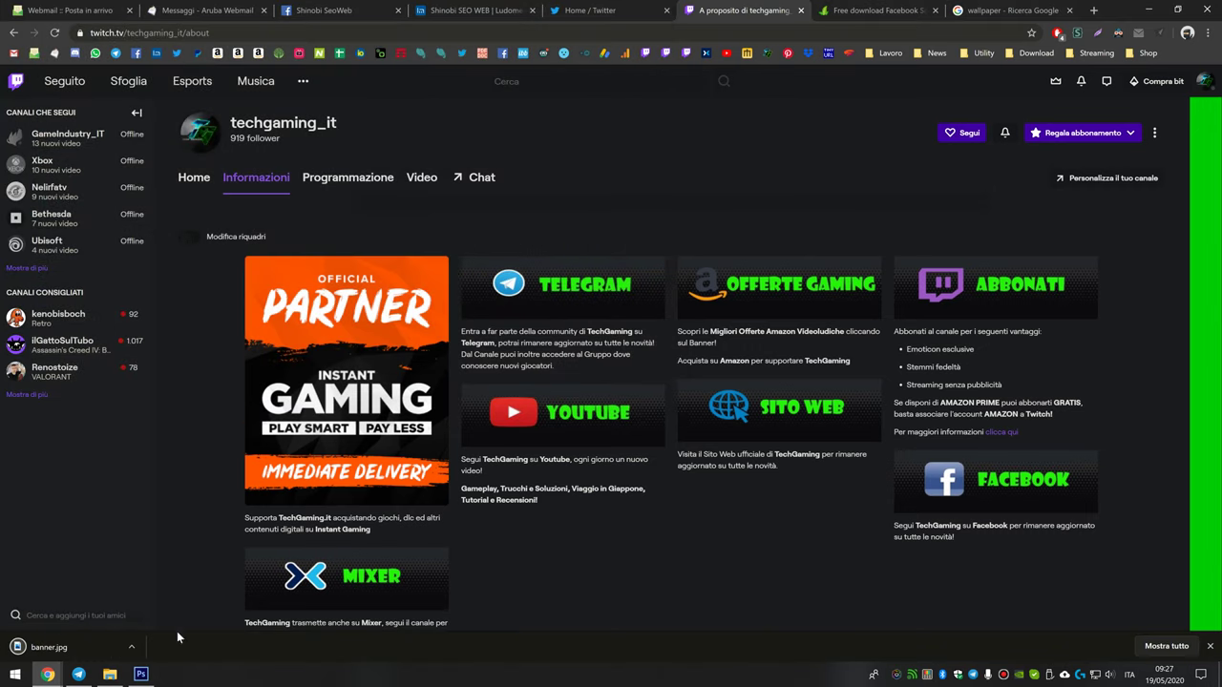
{"action": "mouse_move", "coordinate": [141, 674]}
{"action": "left_click", "coordinate": [201, 593]}
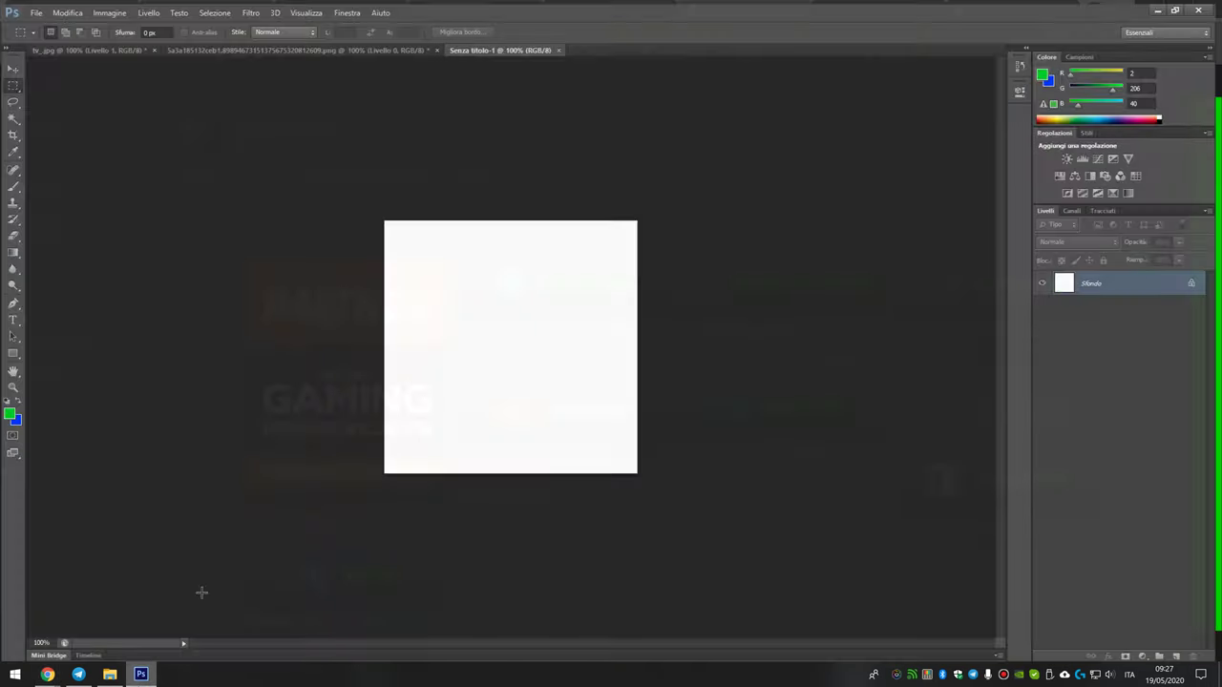
Open banner.jpg from the Downloads folder in Photoshop
{"action": "left_click", "coordinate": [36, 12]}
{"action": "left_click", "coordinate": [58, 40]}
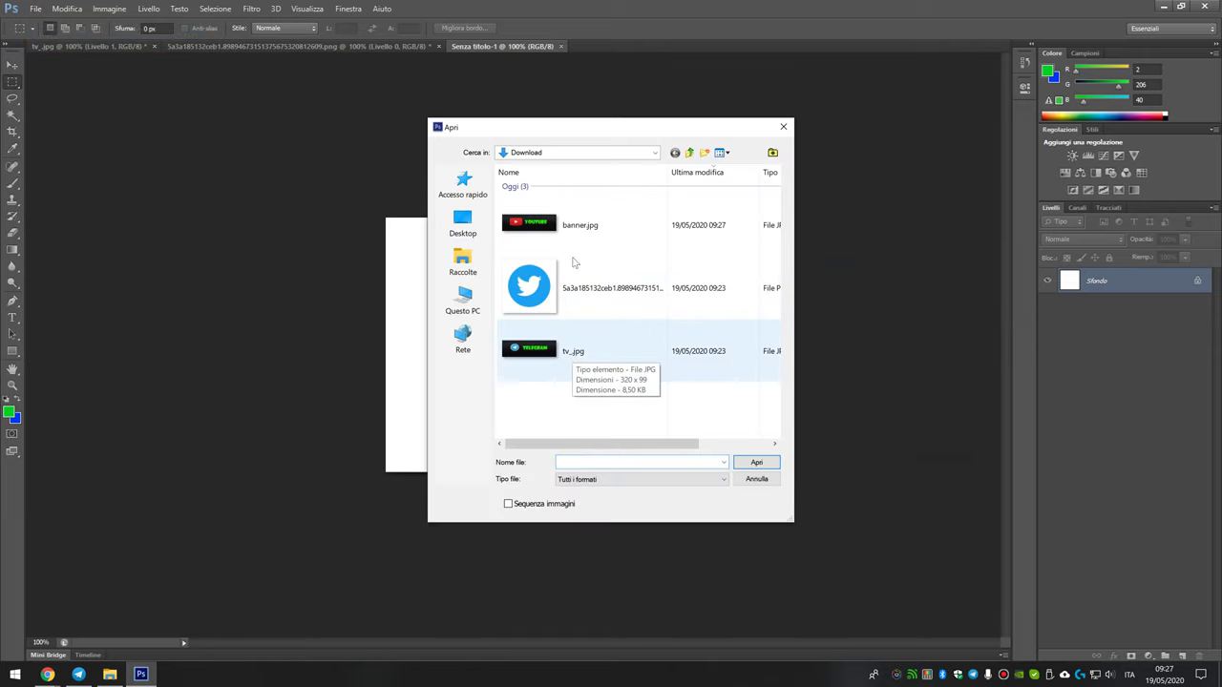
{"action": "double_click", "coordinate": [580, 225]}
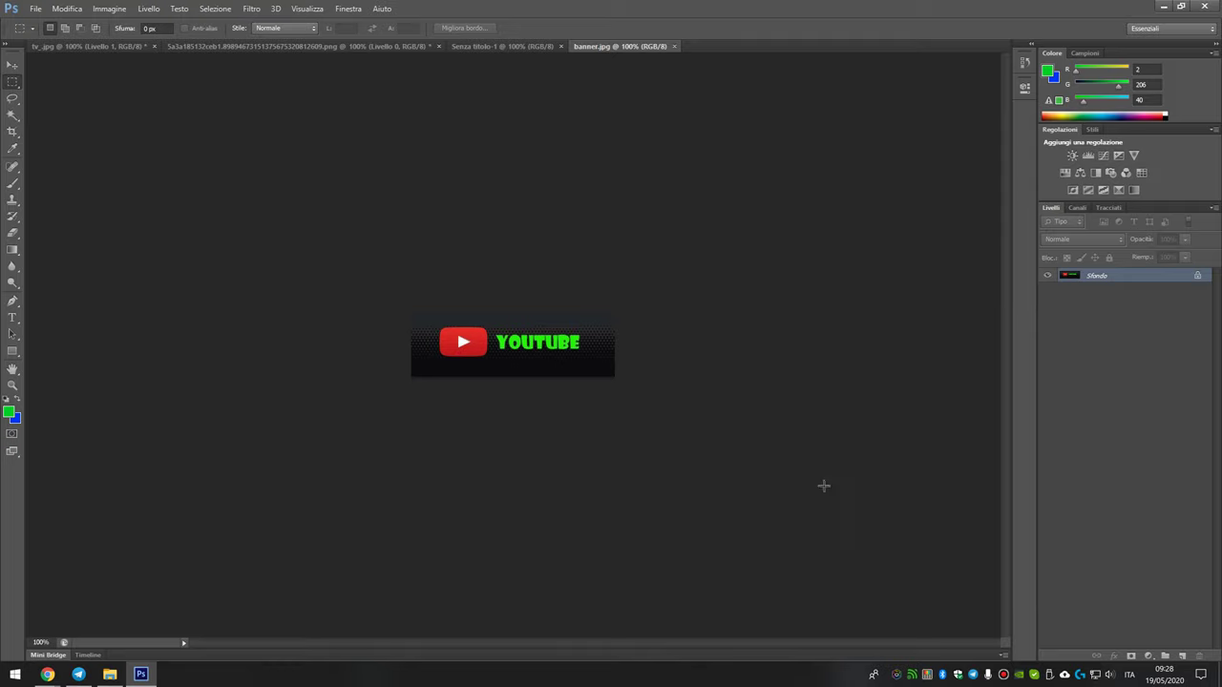
Fill the whole banner canvas with white using Fill (Shift+F5)
{"action": "key", "text": "shift+F5"}
{"action": "key", "text": "Return"}
{"action": "key", "text": "Return"}
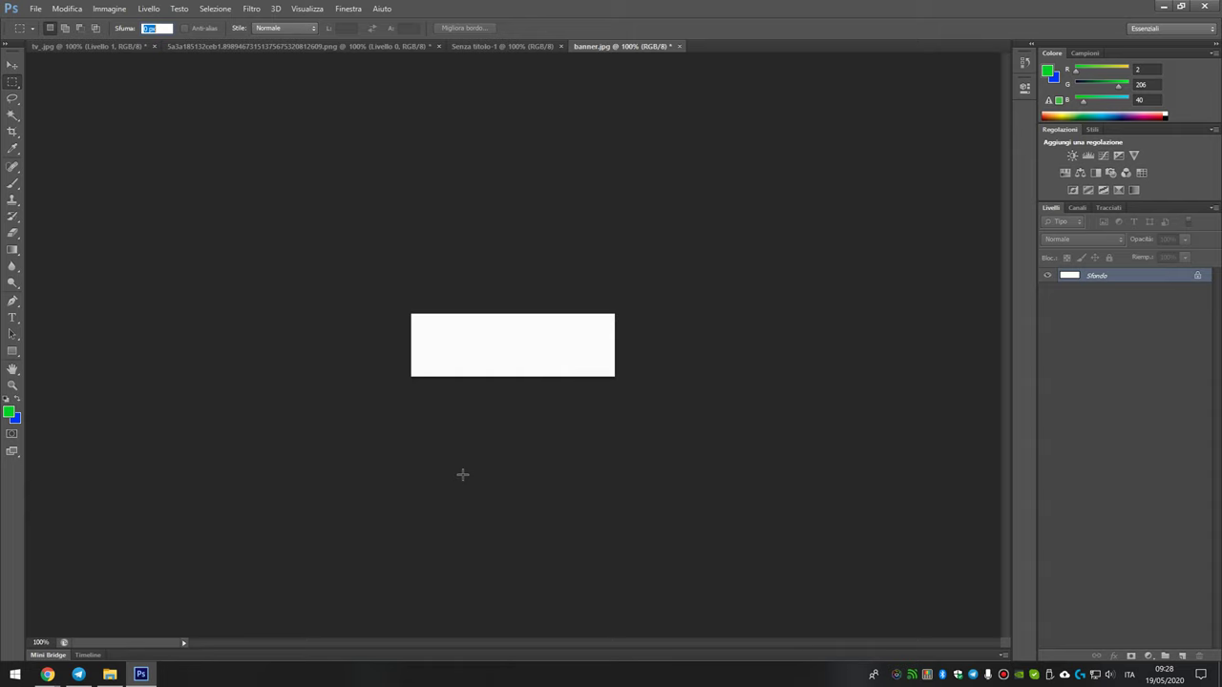
{"action": "left_click", "coordinate": [47, 674]}
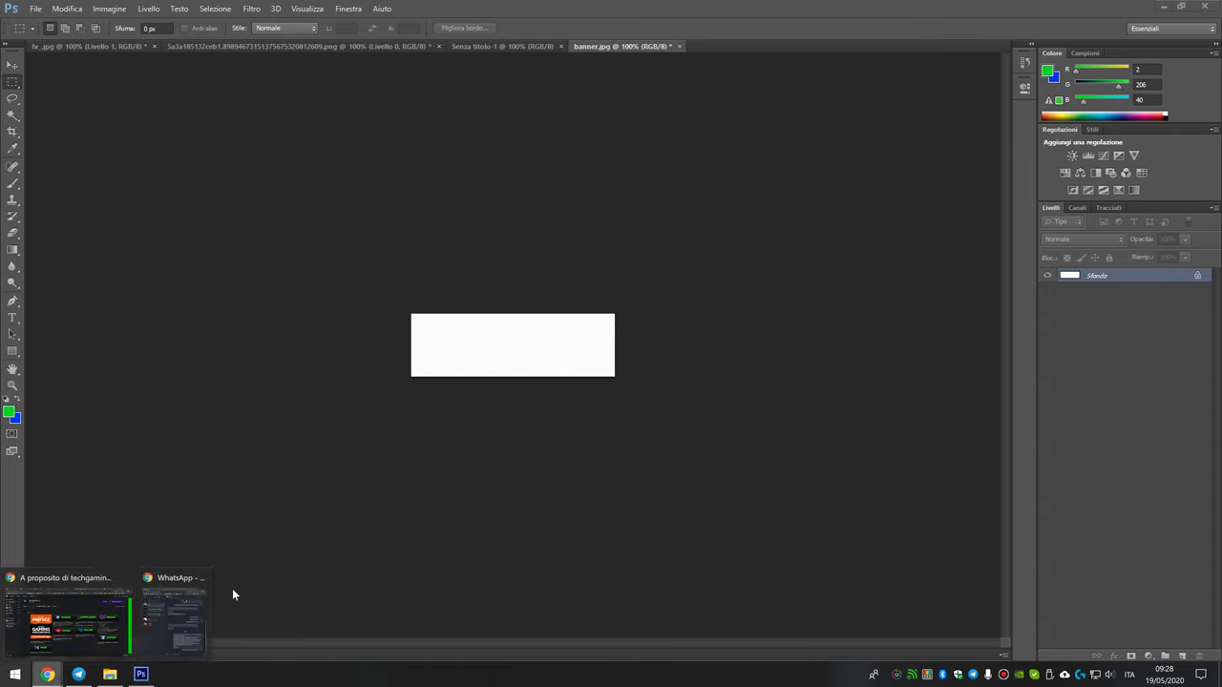
Switch to the CleanPNG tab and navigate back to the icon listing
{"action": "left_click", "coordinate": [61, 626]}
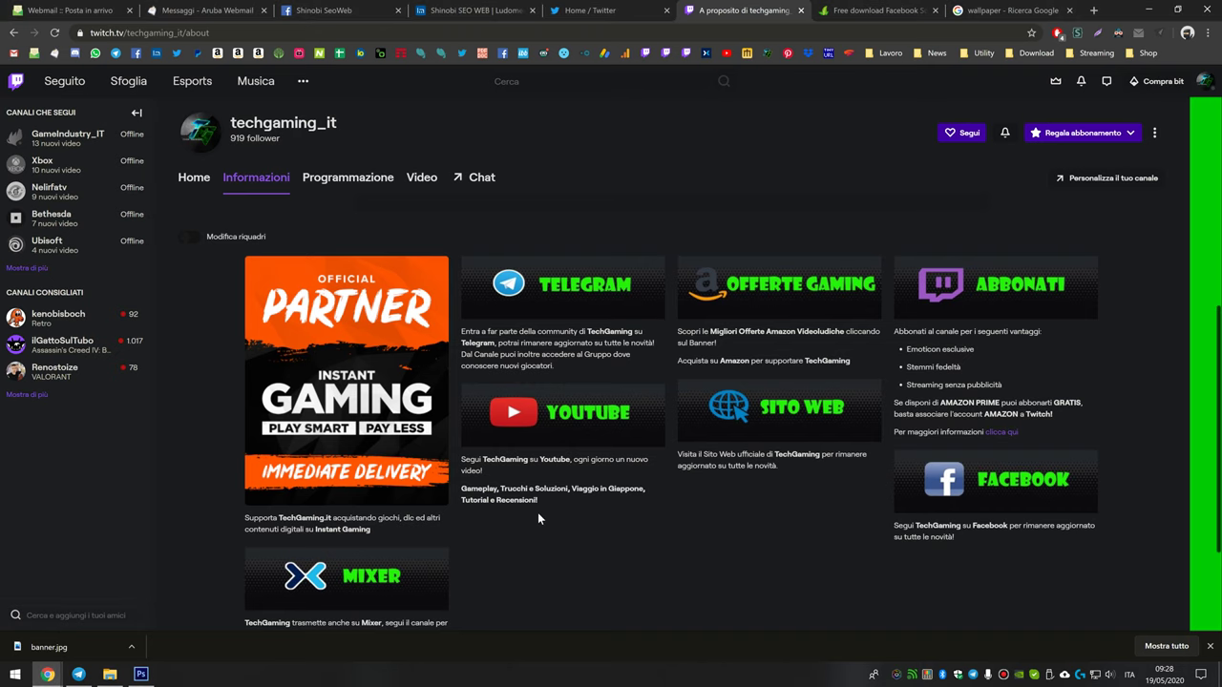
{"action": "scroll", "coordinate": [537, 513], "scroll_direction": "up", "scroll_amount": 3}
{"action": "left_click", "coordinate": [823, 9]}
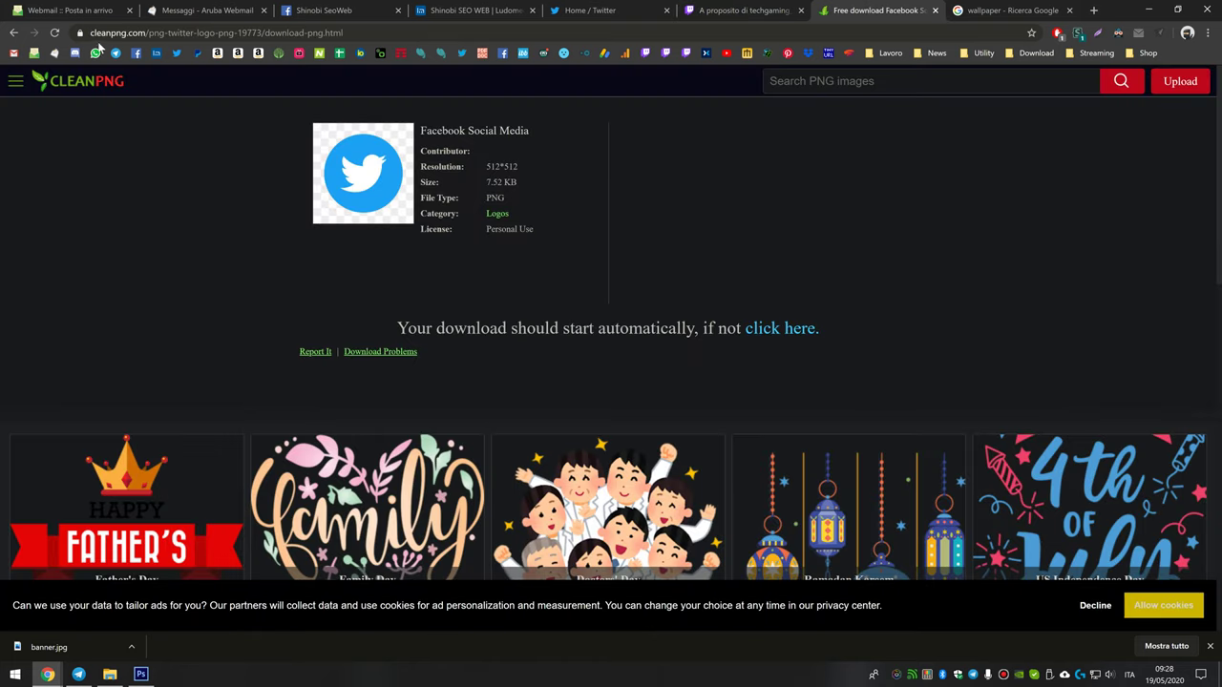
{"action": "key", "text": "alt+Left"}
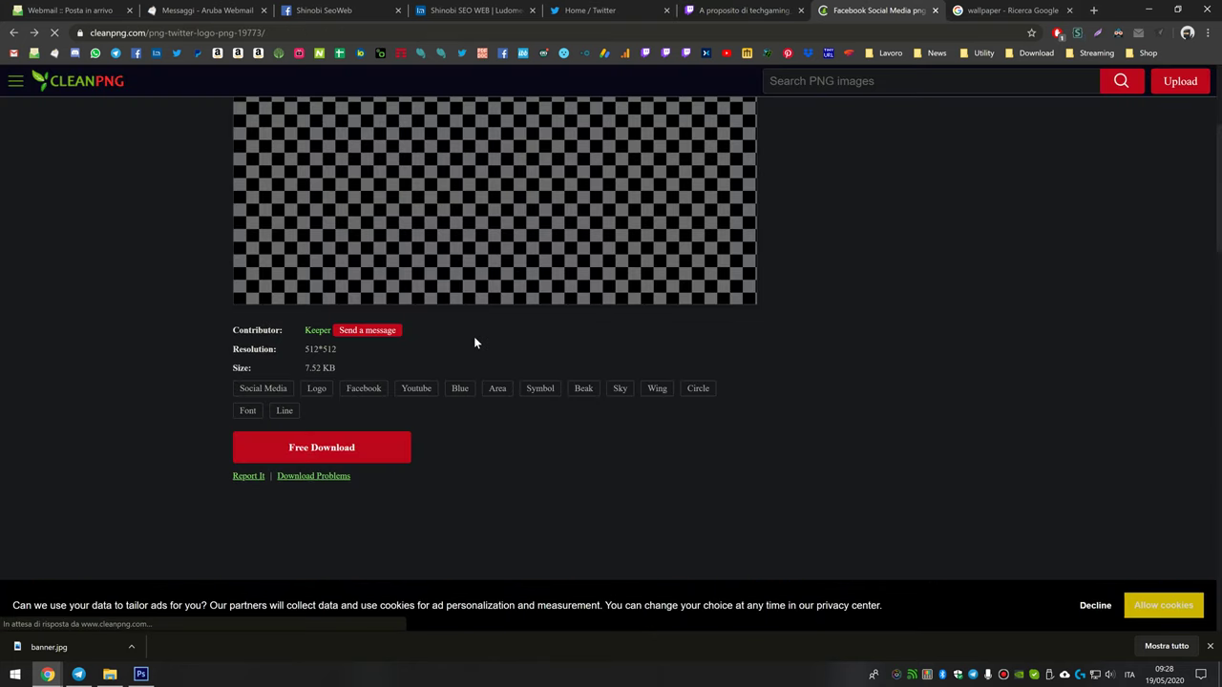
{"action": "key", "text": "alt+Left"}
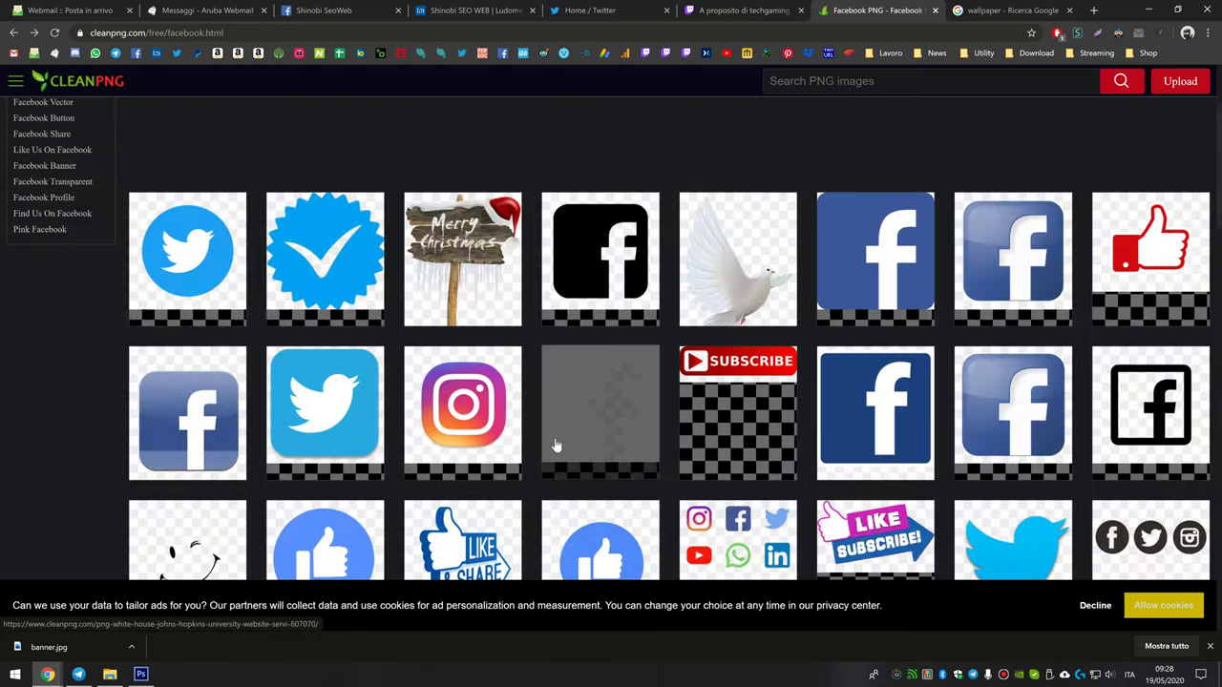
{"action": "scroll", "coordinate": [559, 441], "scroll_direction": "down", "scroll_amount": 2}
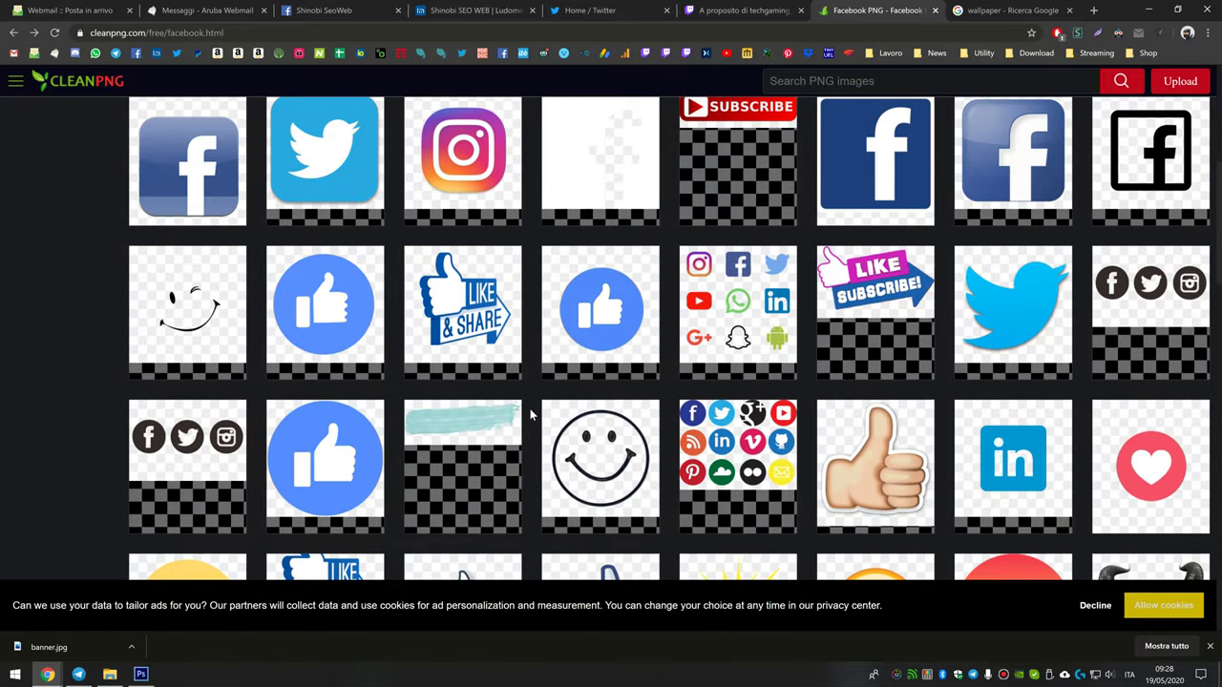
{"action": "scroll", "coordinate": [531, 415], "scroll_direction": "up", "scroll_amount": 1}
{"action": "scroll", "coordinate": [528, 413], "scroll_direction": "up", "scroll_amount": 1}
{"action": "scroll", "coordinate": [524, 410], "scroll_direction": "up", "scroll_amount": 1}
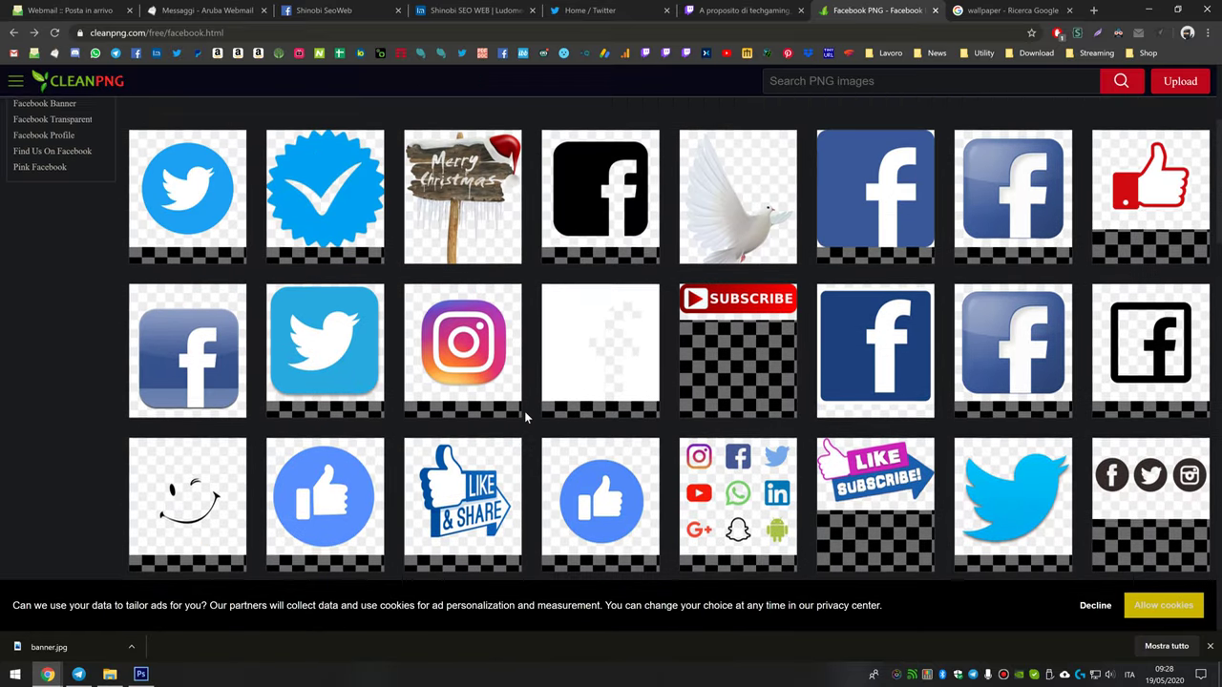
{"action": "scroll", "coordinate": [474, 381], "scroll_direction": "up", "scroll_amount": 2}
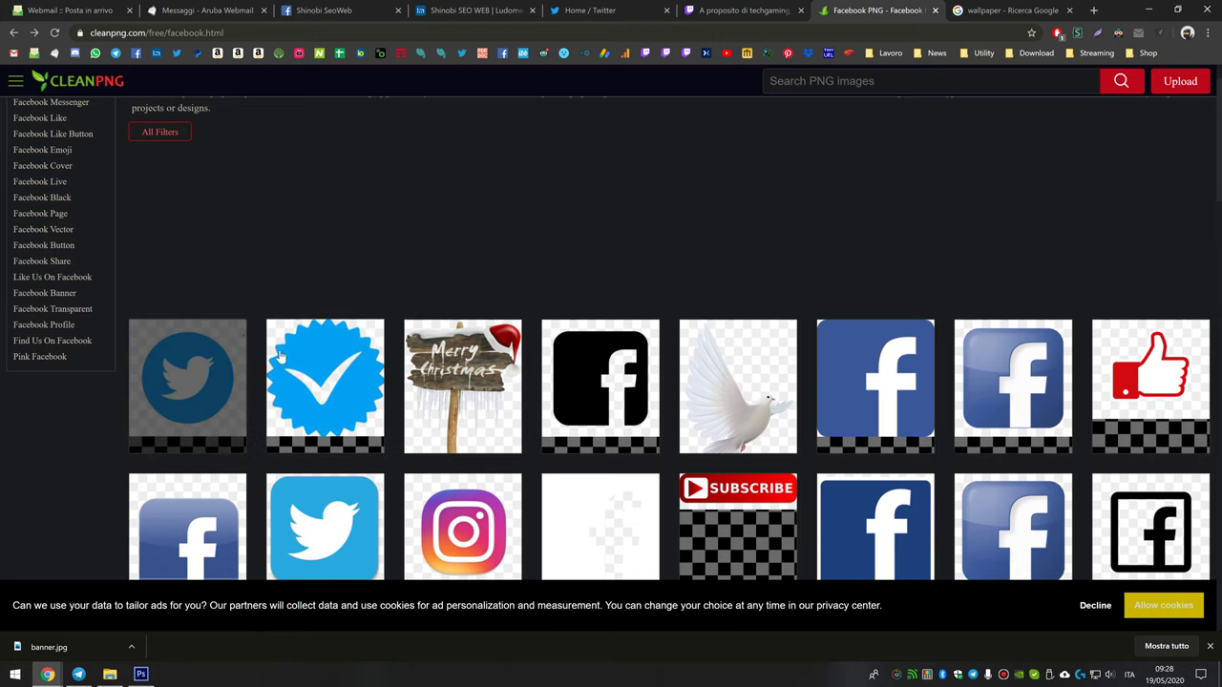
Download the round blue Twitter logo PNG and save it as twitter.png
{"action": "left_click", "coordinate": [215, 349]}
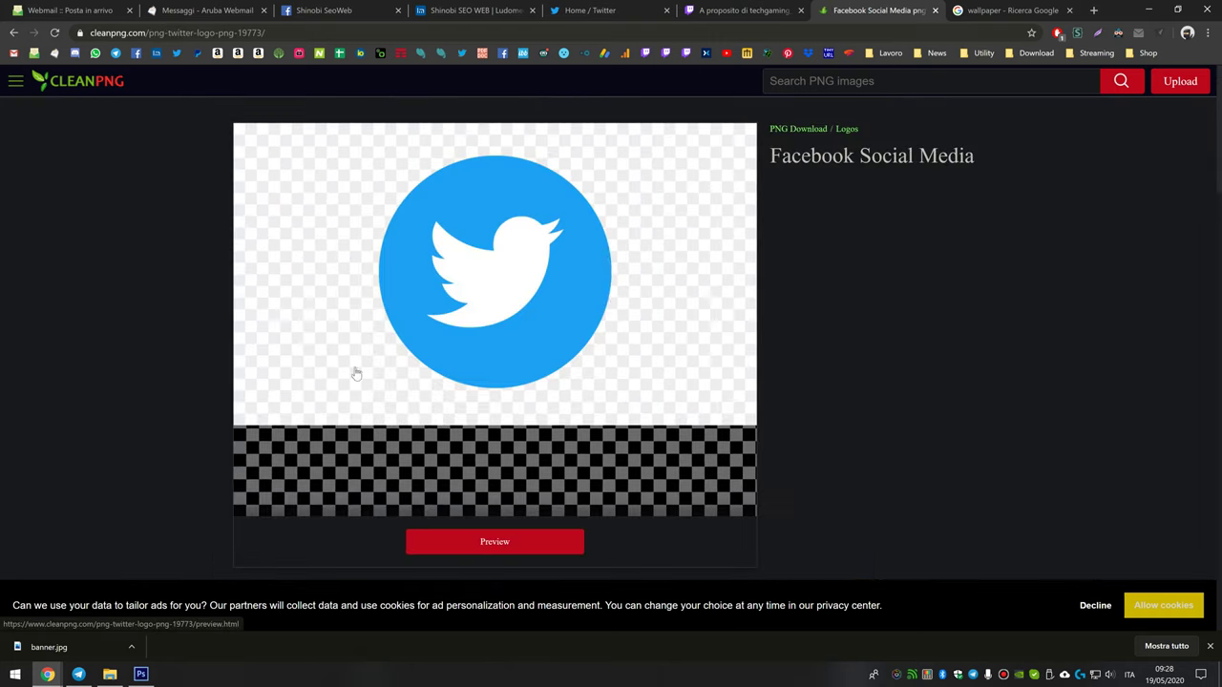
{"action": "key", "text": "alt+Left"}
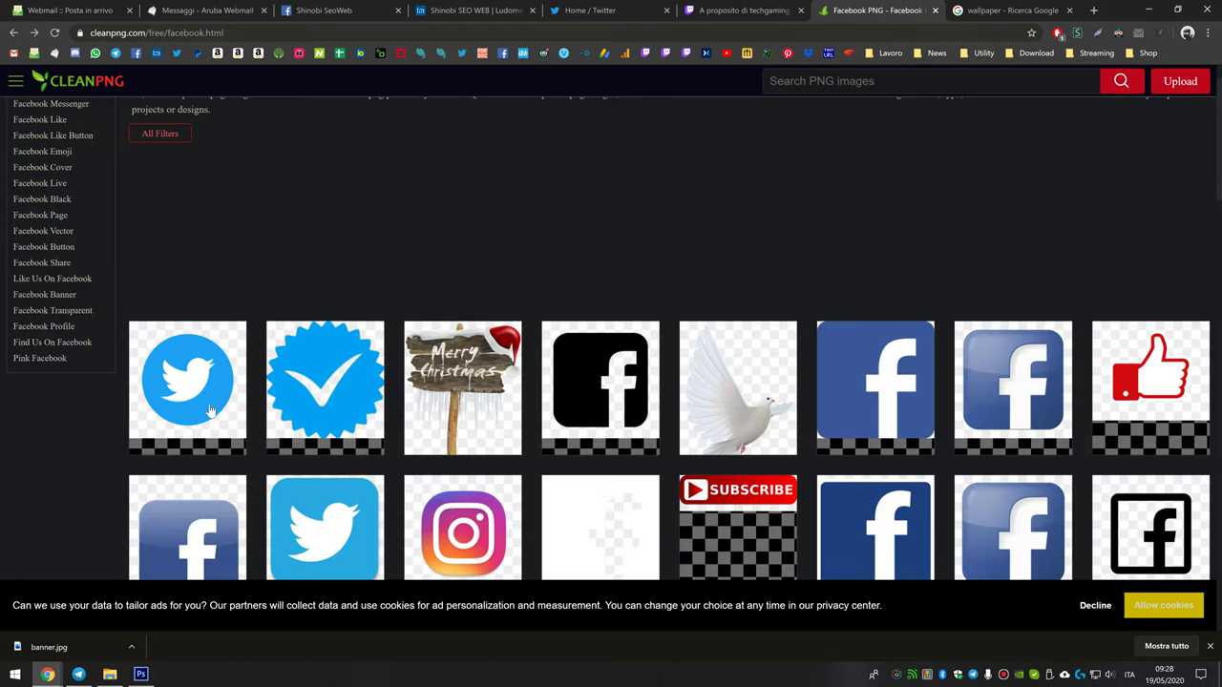
{"action": "left_click", "coordinate": [198, 378]}
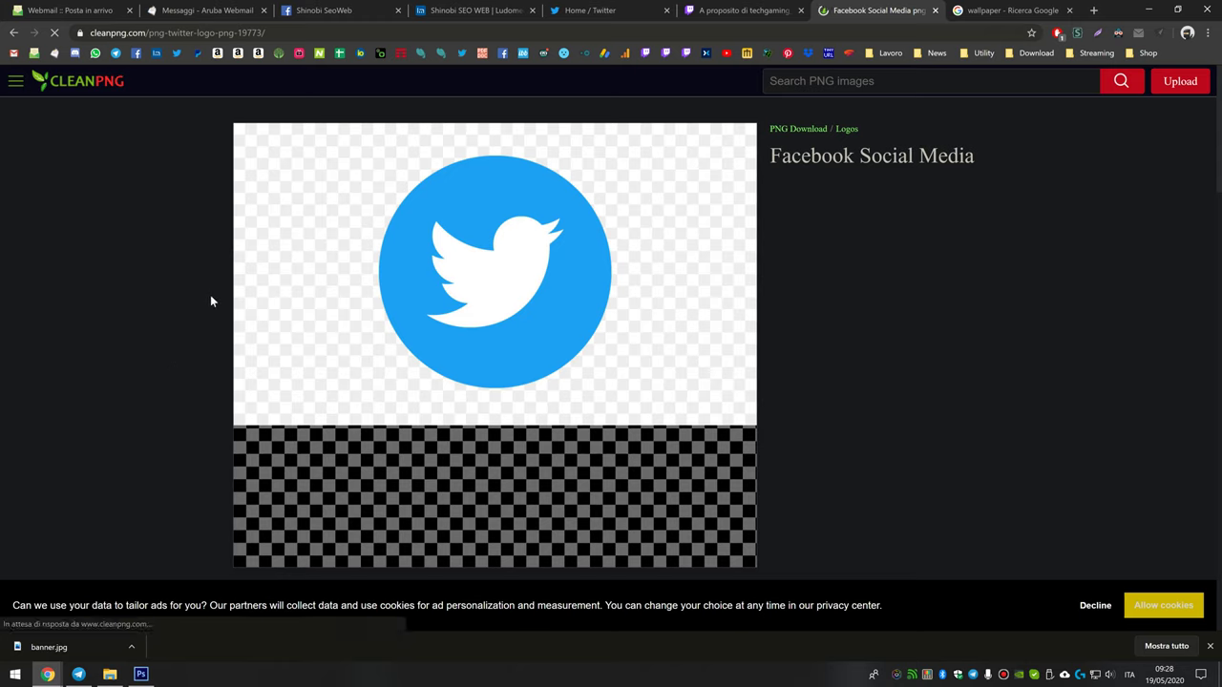
{"action": "right_click", "coordinate": [482, 247]}
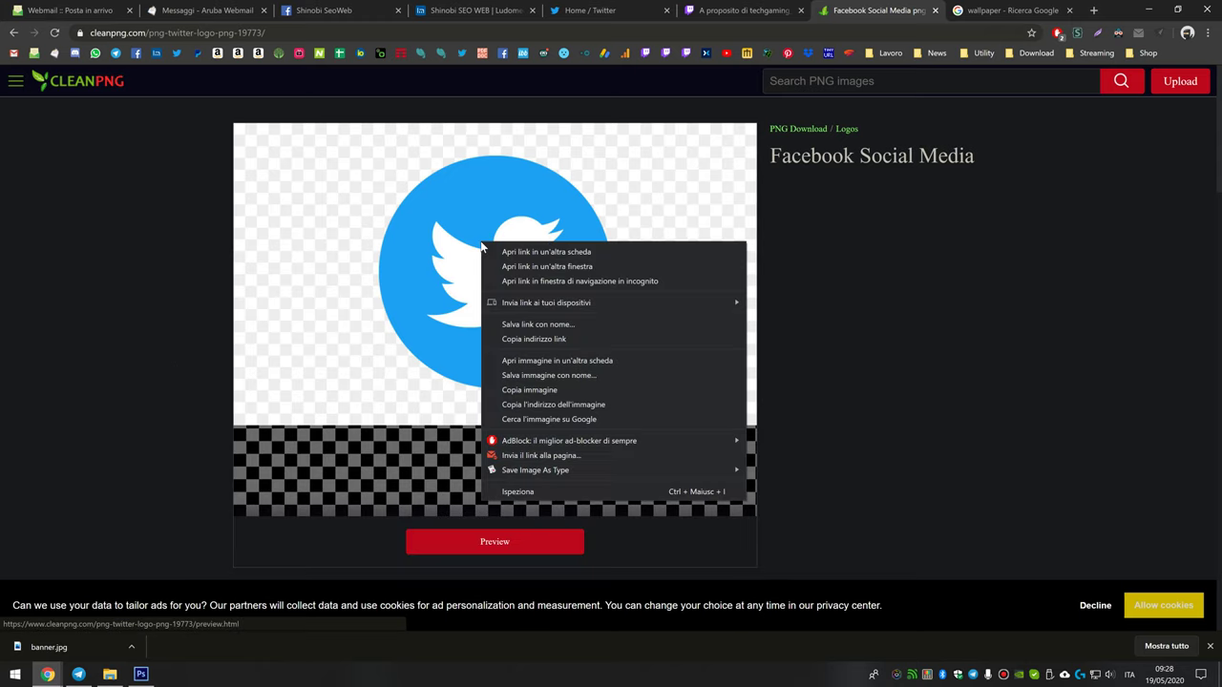
{"action": "left_click", "coordinate": [510, 560]}
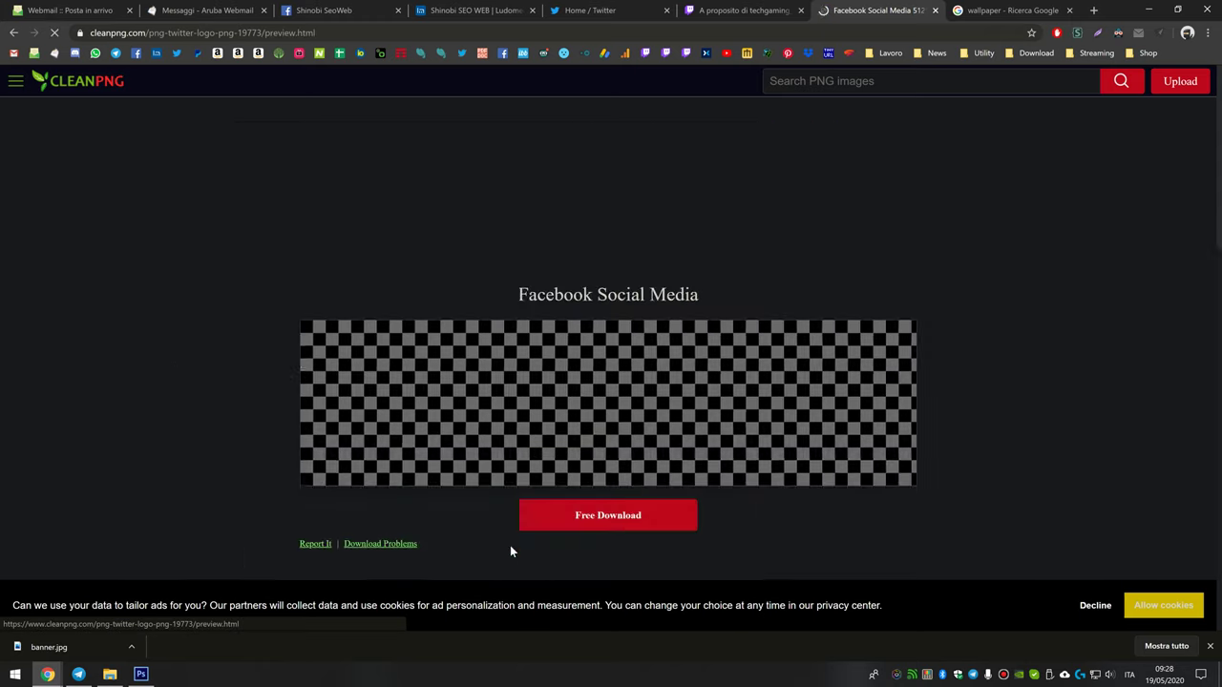
{"action": "left_click", "coordinate": [594, 526]}
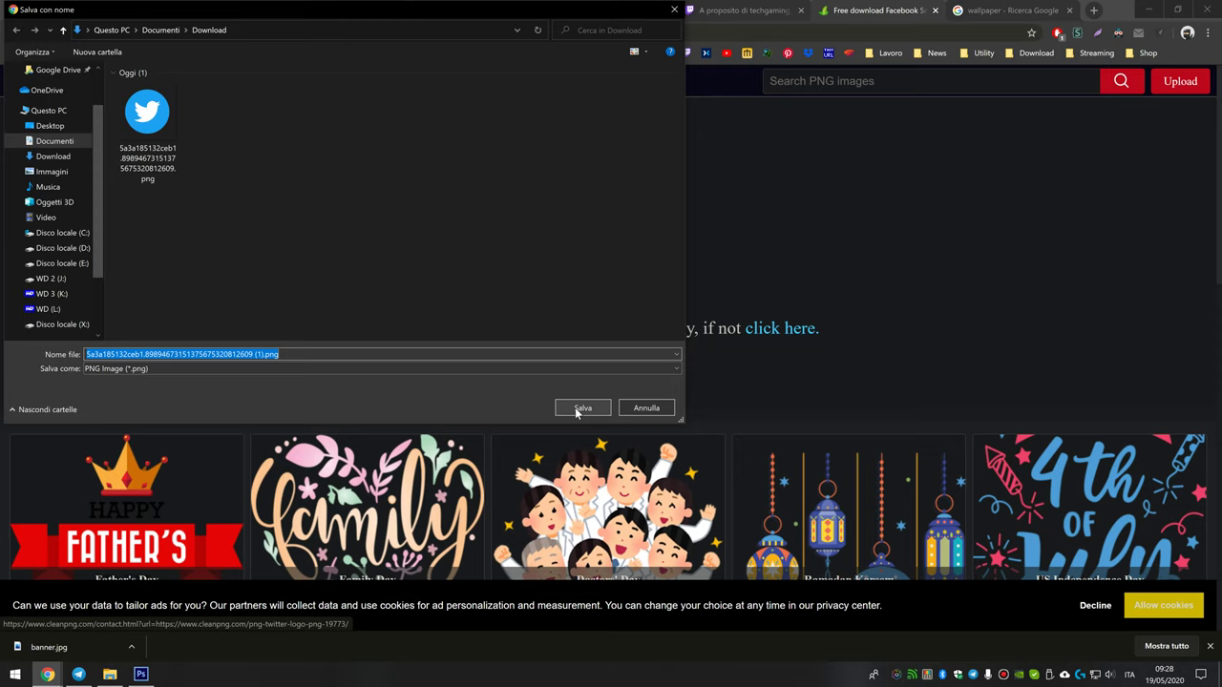
{"action": "type", "text": "twitter"}
{"action": "left_click", "coordinate": [577, 408]}
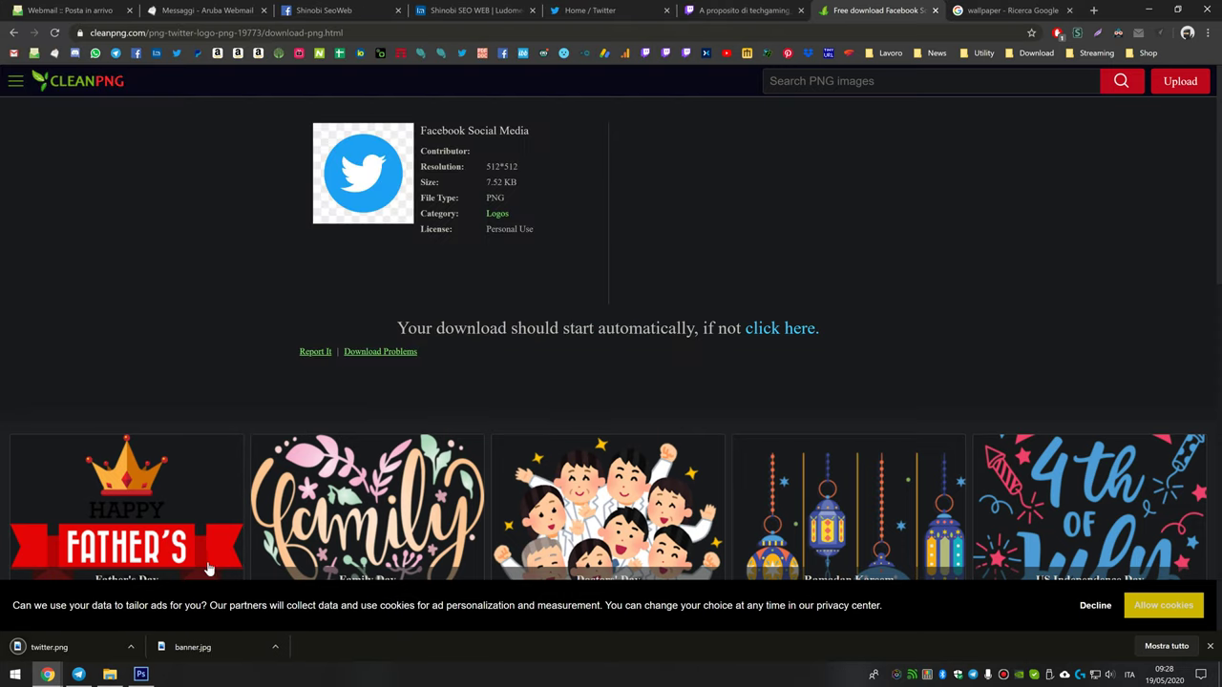
Switch to Photoshop and open twitter.png from the Download folder
{"action": "left_click", "coordinate": [140, 673]}
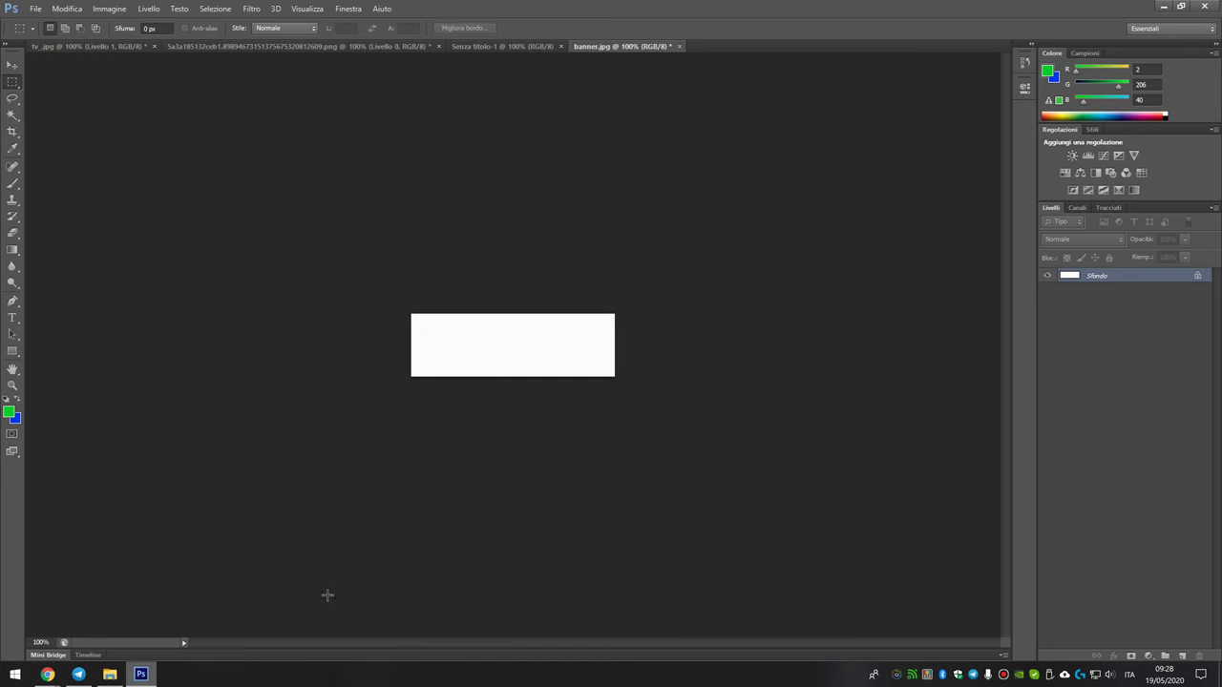
{"action": "left_click", "coordinate": [35, 9]}
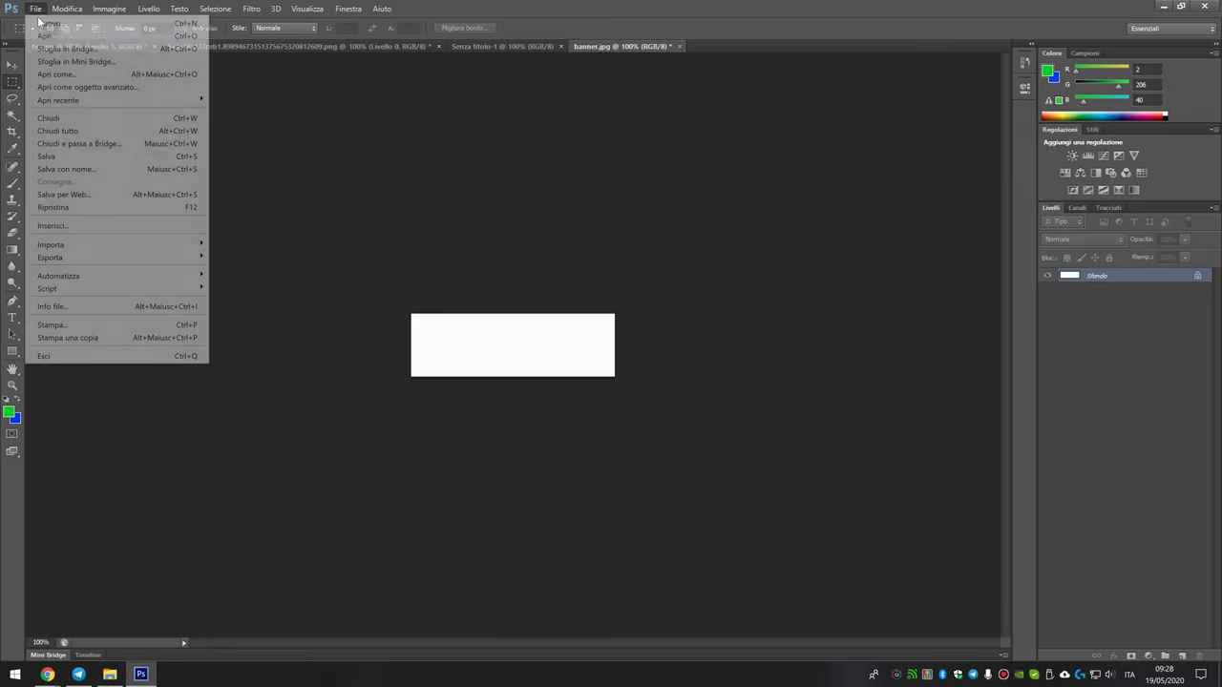
{"action": "left_click", "coordinate": [52, 31]}
{"action": "double_click", "coordinate": [534, 234]}
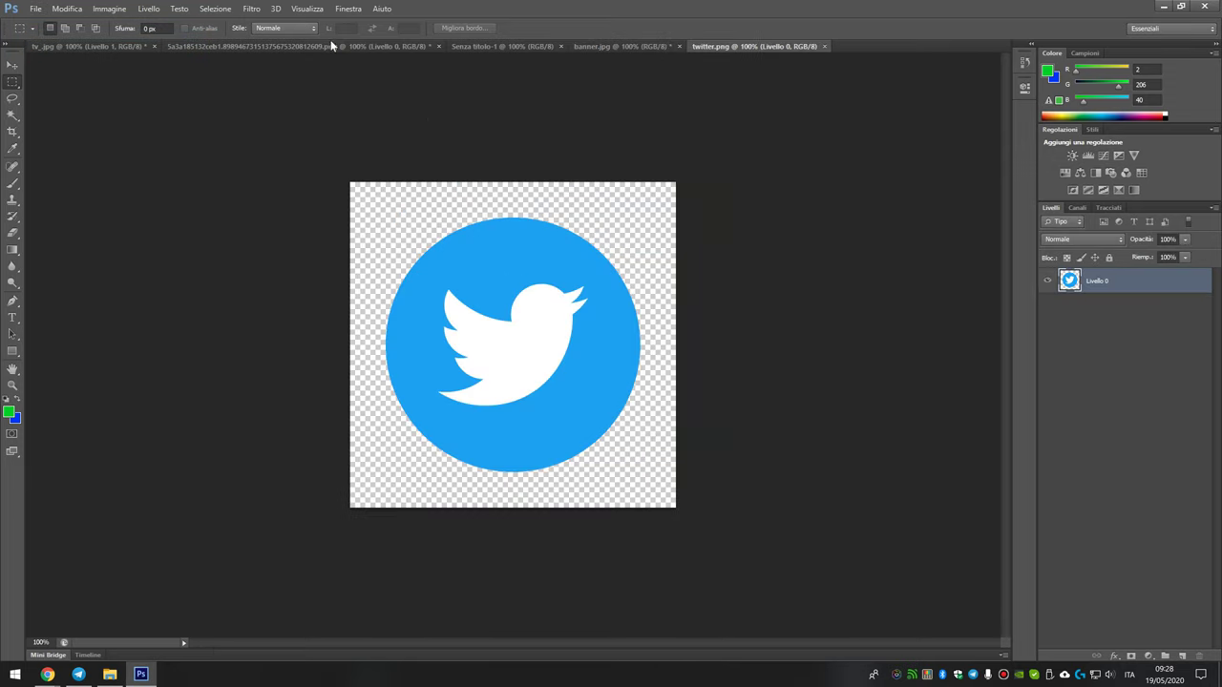
Save the dark polygon wallpaper from Google Images results to Downloads as a JPEG
{"action": "mouse_move", "coordinate": [47, 675]}
{"action": "left_click", "coordinate": [67, 611]}
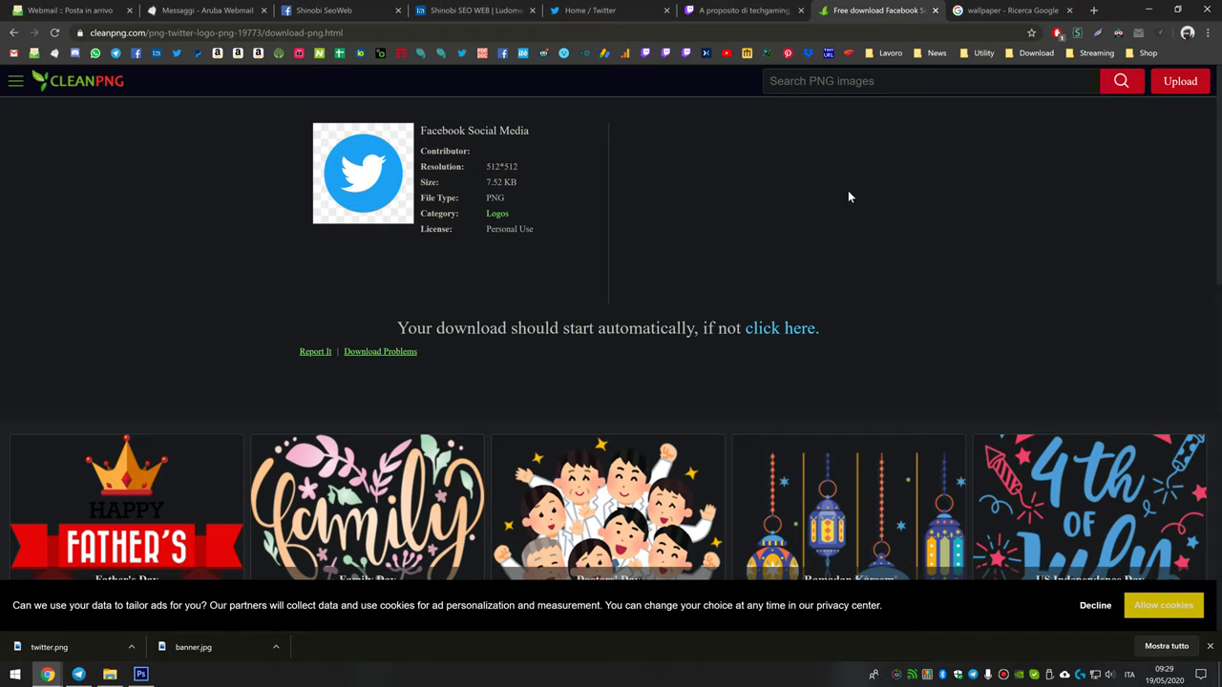
{"action": "left_click", "coordinate": [1005, 6]}
{"action": "scroll", "coordinate": [354, 486], "scroll_direction": "down", "scroll_amount": 2}
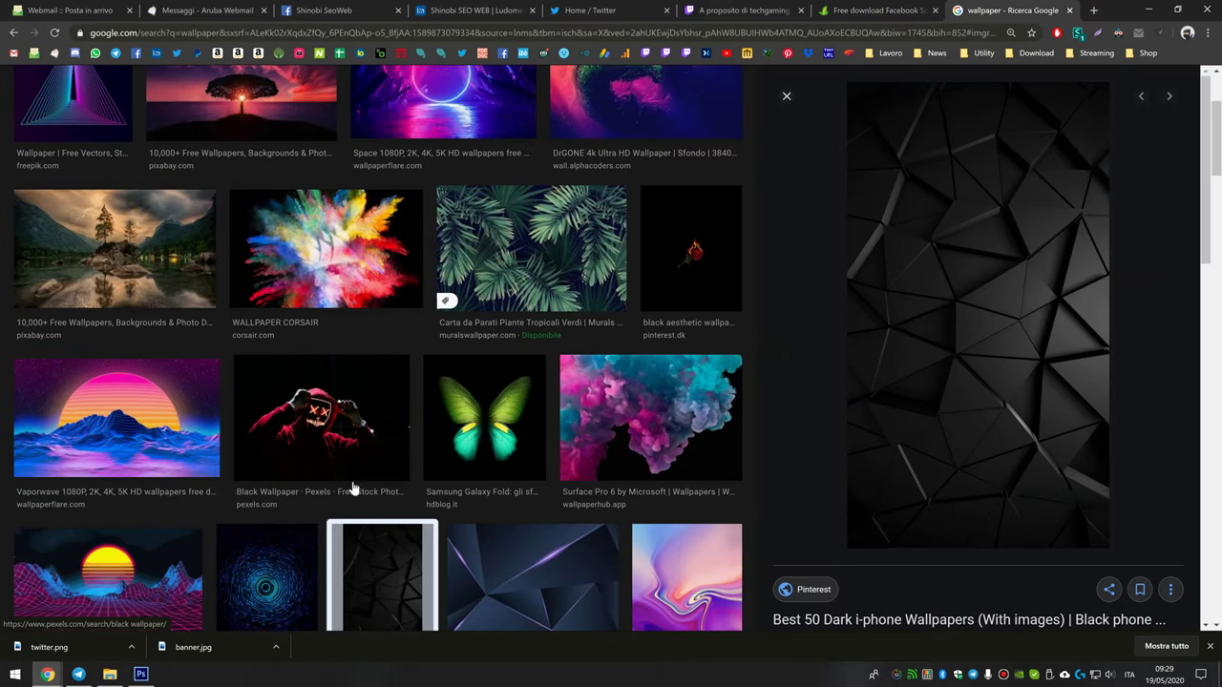
{"action": "scroll", "coordinate": [353, 532], "scroll_direction": "down", "scroll_amount": 2}
{"action": "scroll", "coordinate": [377, 511], "scroll_direction": "down", "scroll_amount": 1}
{"action": "scroll", "coordinate": [392, 504], "scroll_direction": "up", "scroll_amount": 2}
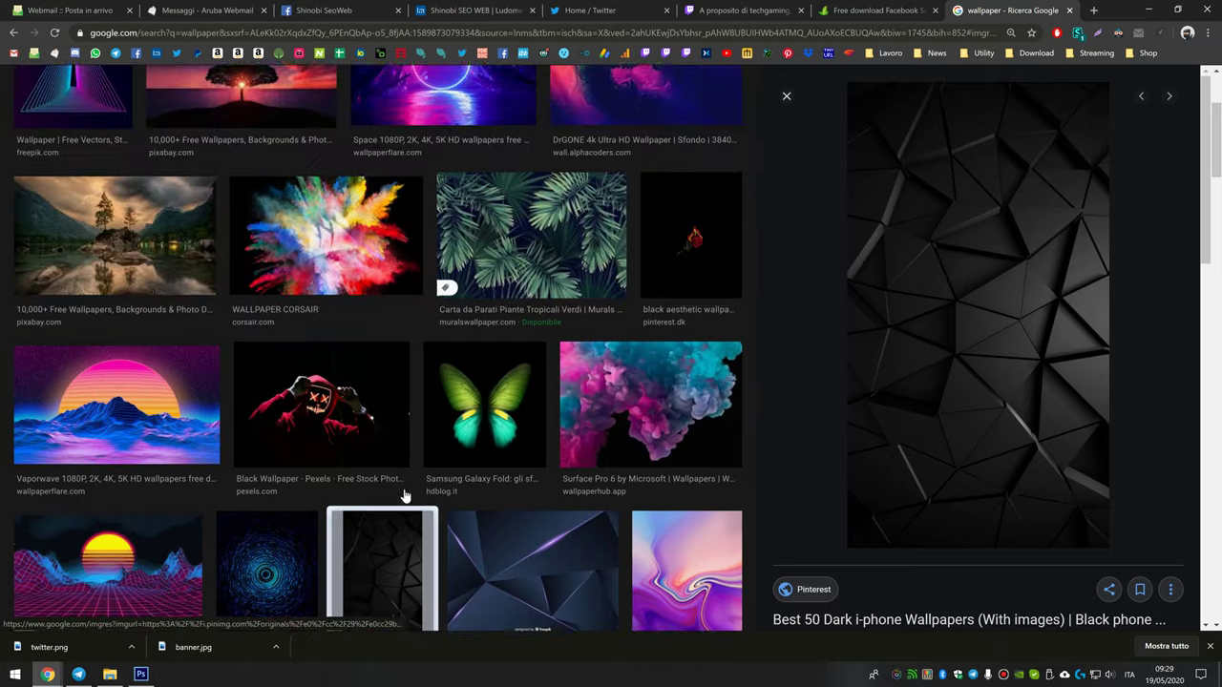
{"action": "scroll", "coordinate": [403, 497], "scroll_direction": "up", "scroll_amount": 2}
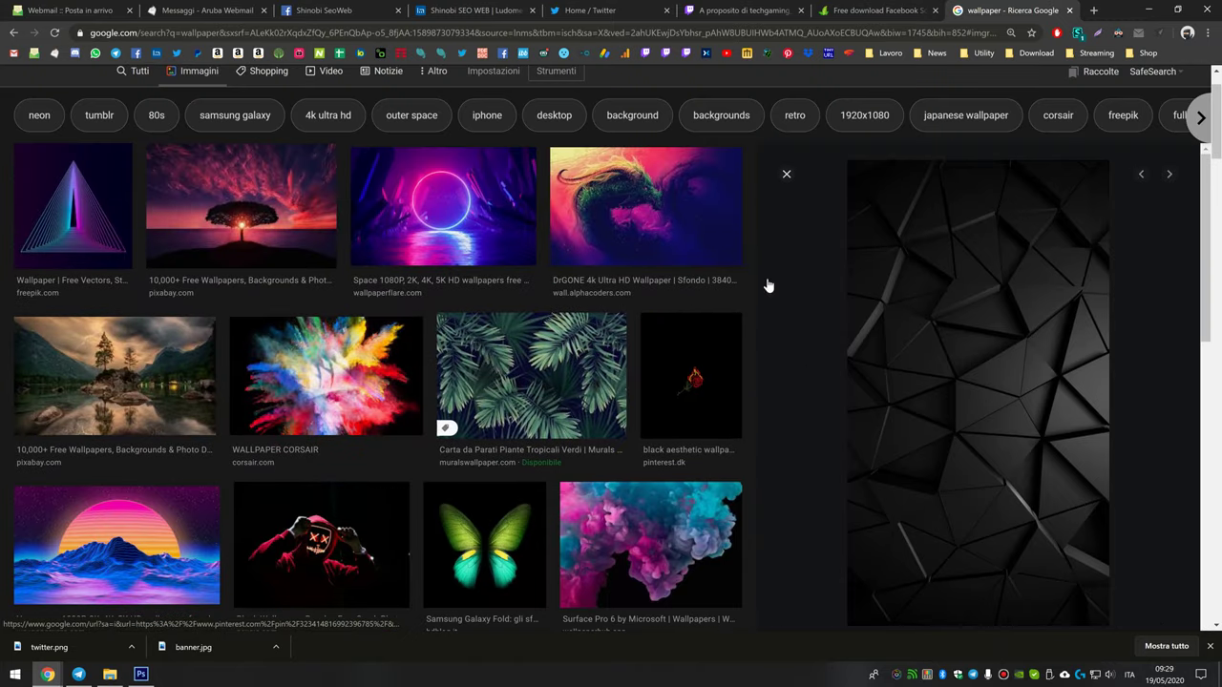
{"action": "right_click", "coordinate": [965, 316]}
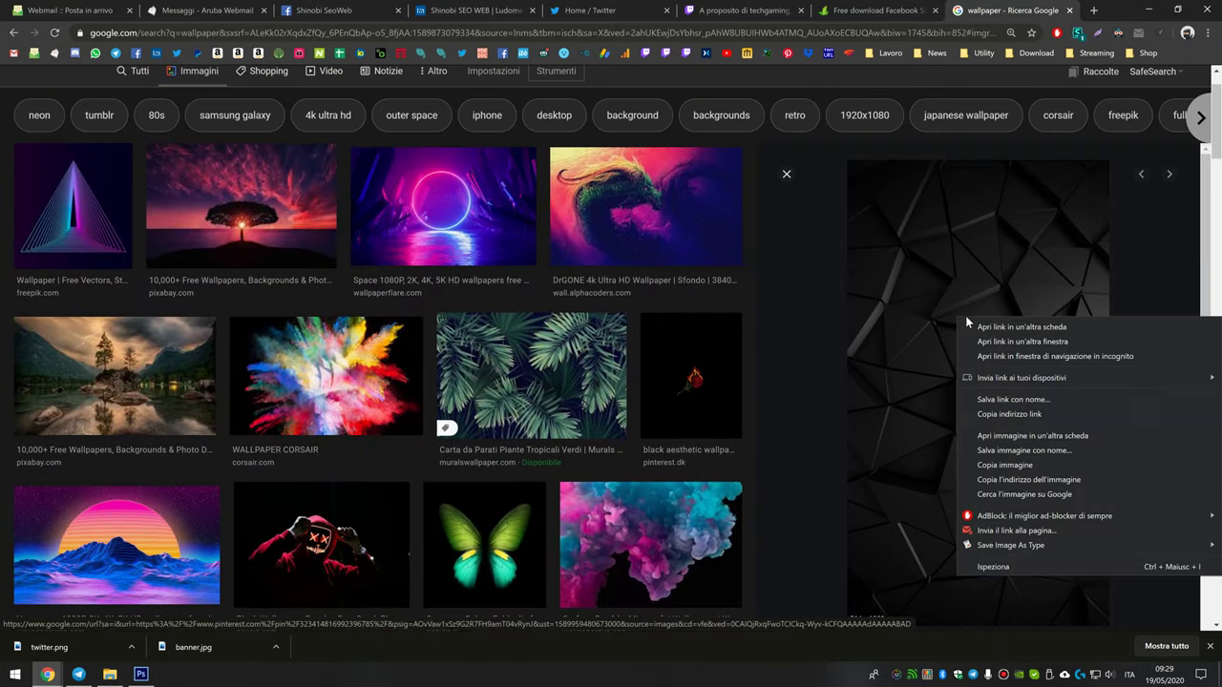
{"action": "left_click", "coordinate": [979, 450]}
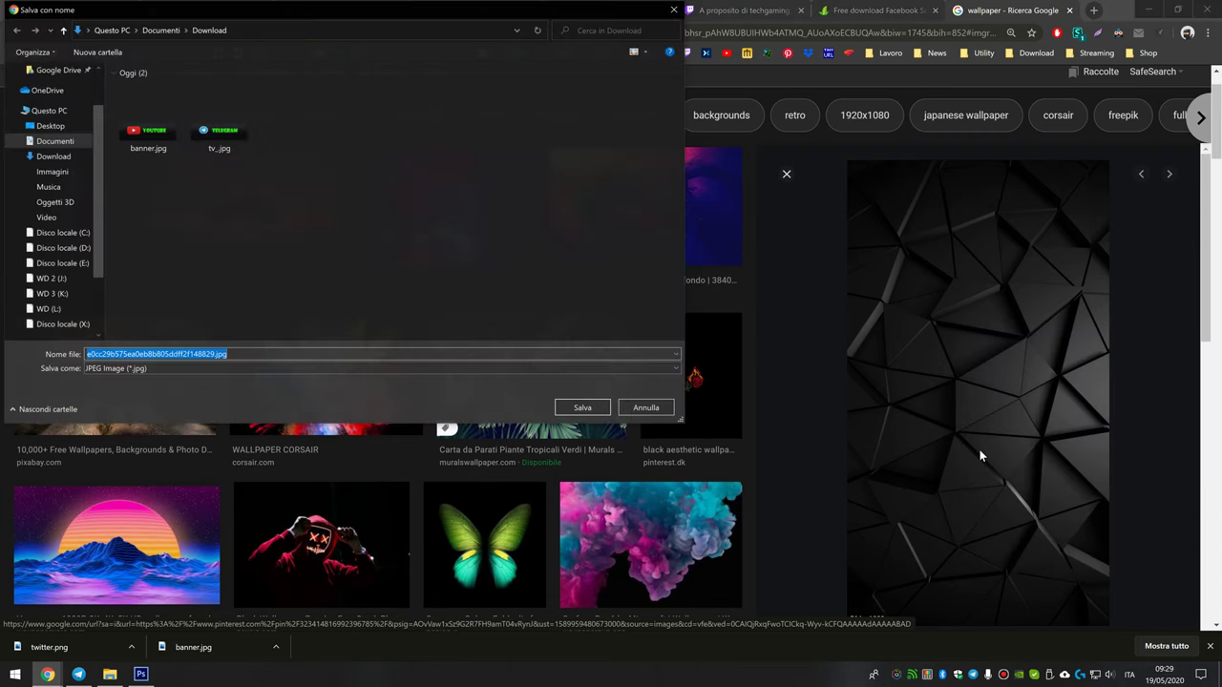
{"action": "key", "text": "Return"}
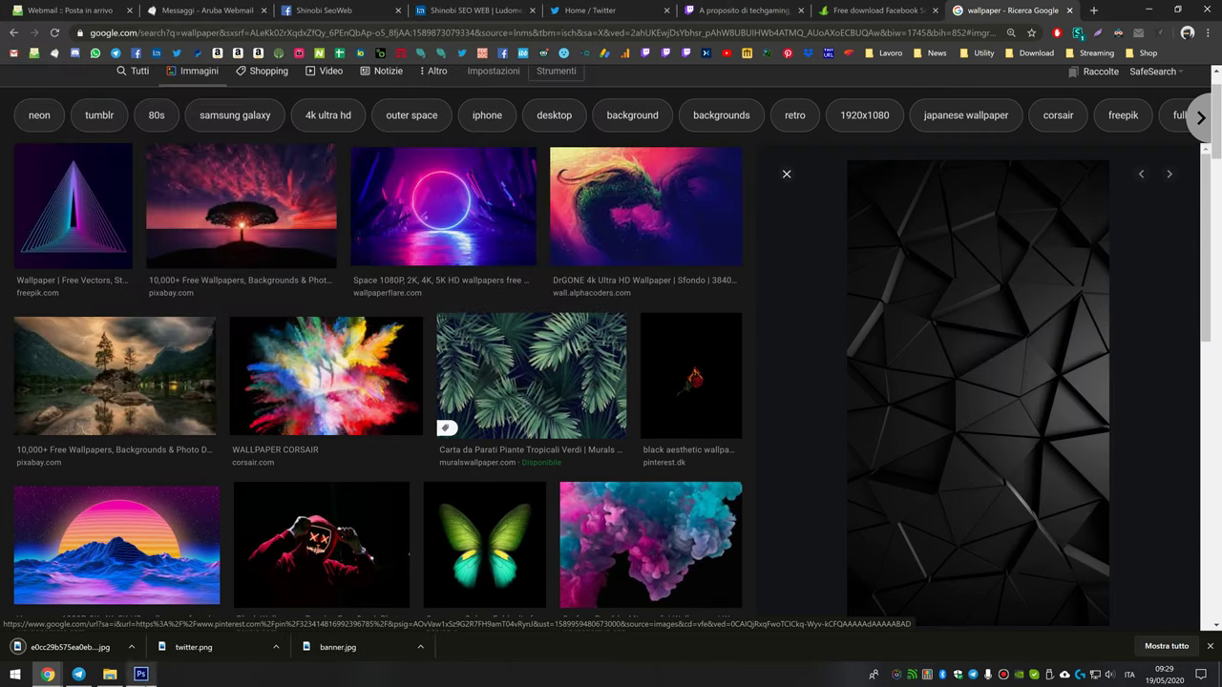
{"action": "key", "text": "alt+Tab"}
Open the downloaded dark polygon wallpaper JPEG in Photoshop
{"action": "left_click", "coordinate": [112, 47]}
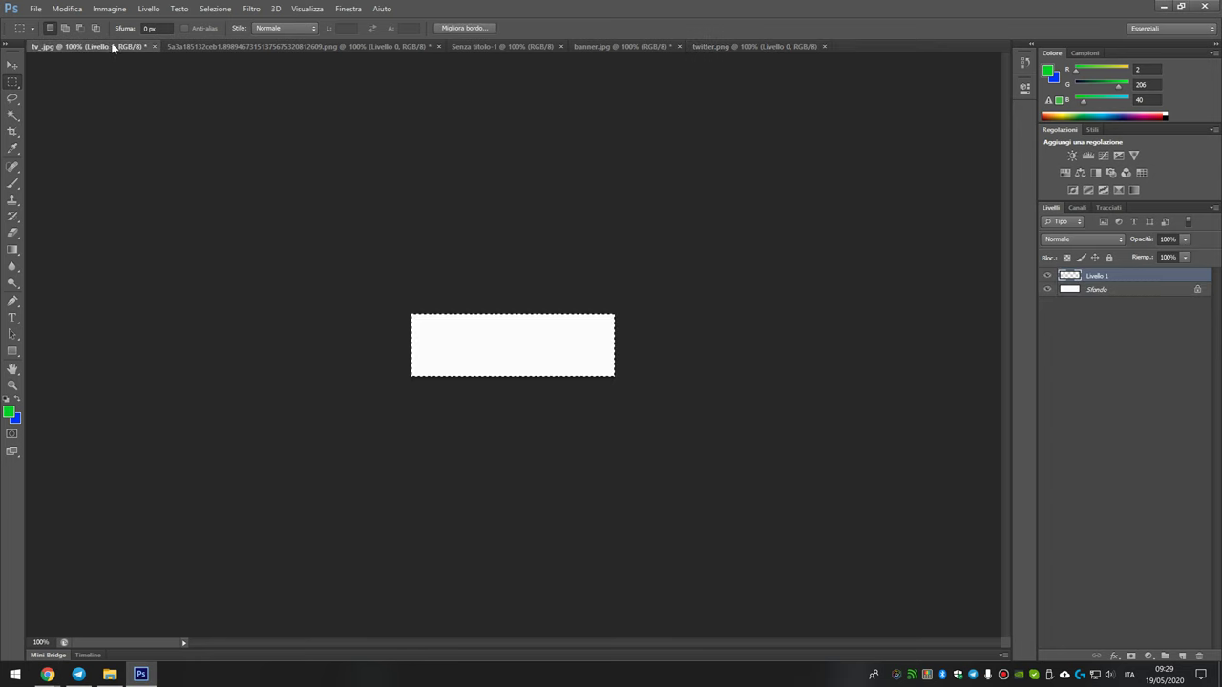
{"action": "left_click", "coordinate": [35, 8]}
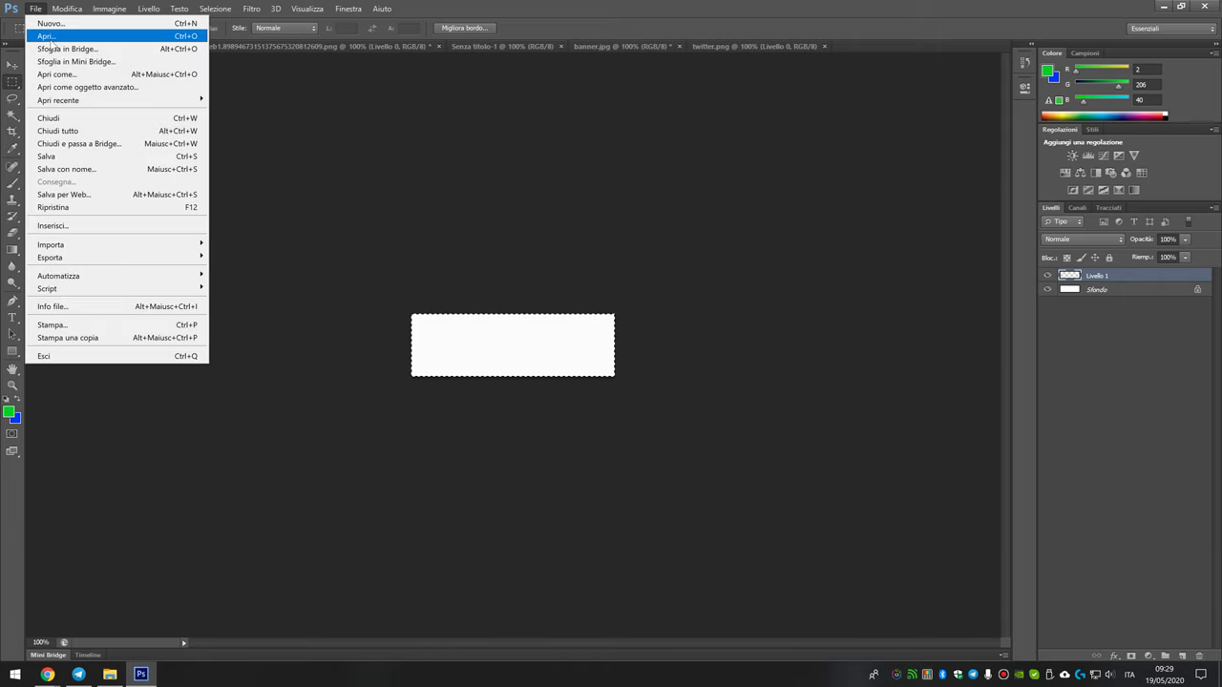
{"action": "left_click", "coordinate": [50, 40]}
{"action": "double_click", "coordinate": [586, 231]}
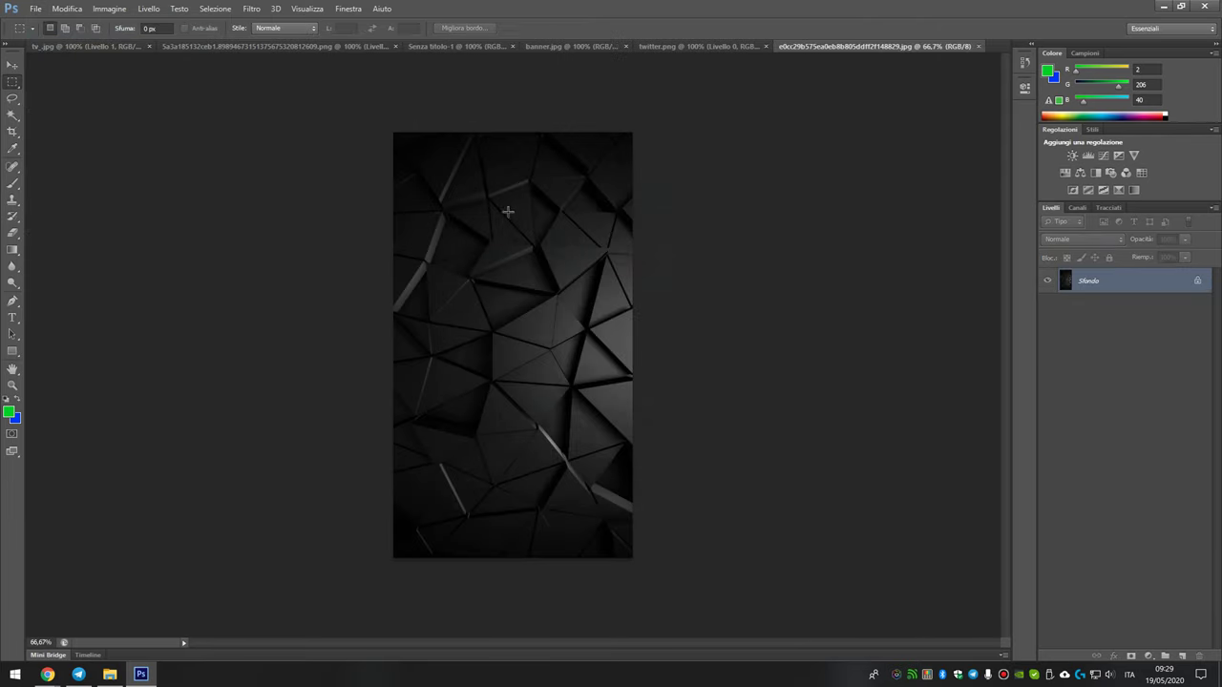
Close the untitled, blank PNG and tv_.jpg documents without saving, keeping banner.jpg open
{"action": "left_click", "coordinate": [717, 47]}
{"action": "left_click", "coordinate": [625, 46]}
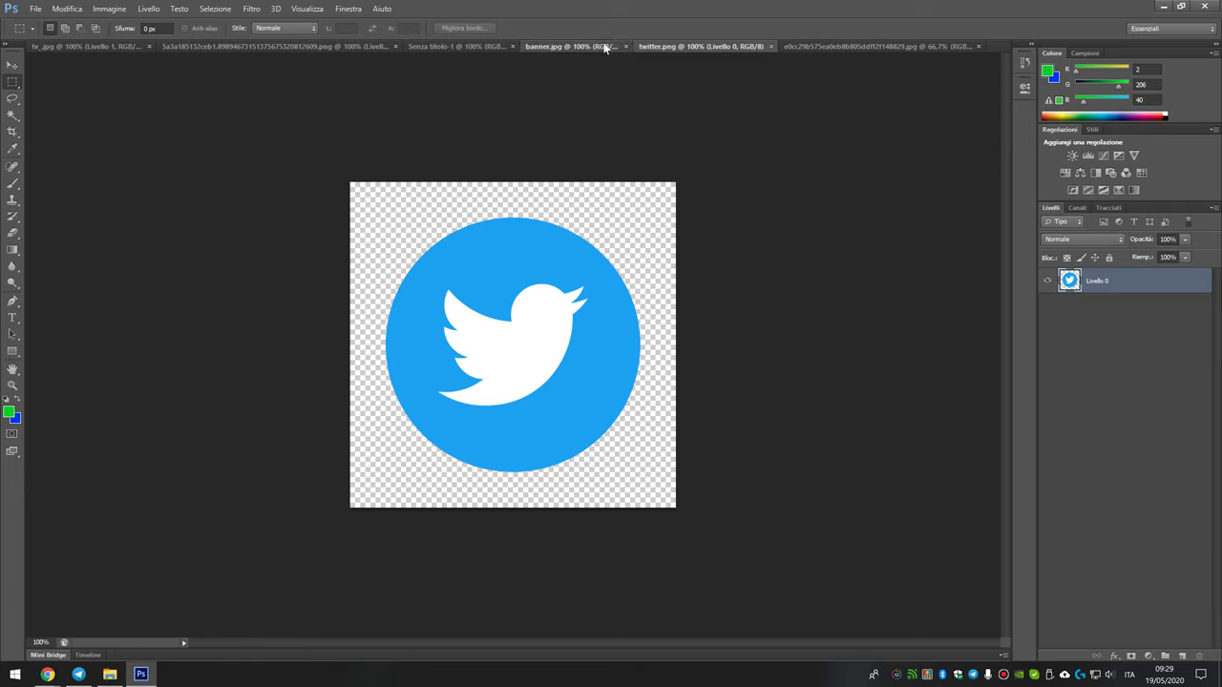
{"action": "left_click", "coordinate": [630, 45]}
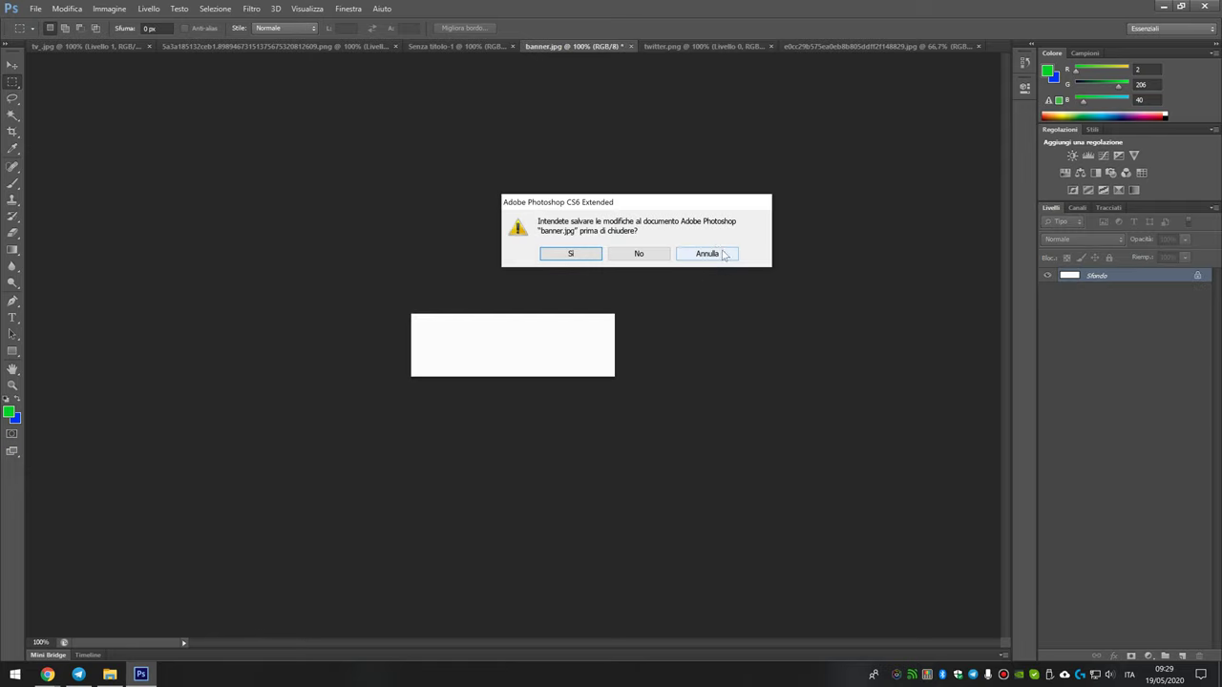
{"action": "left_click", "coordinate": [707, 254]}
{"action": "left_click", "coordinate": [453, 46]}
{"action": "left_click", "coordinate": [519, 46]}
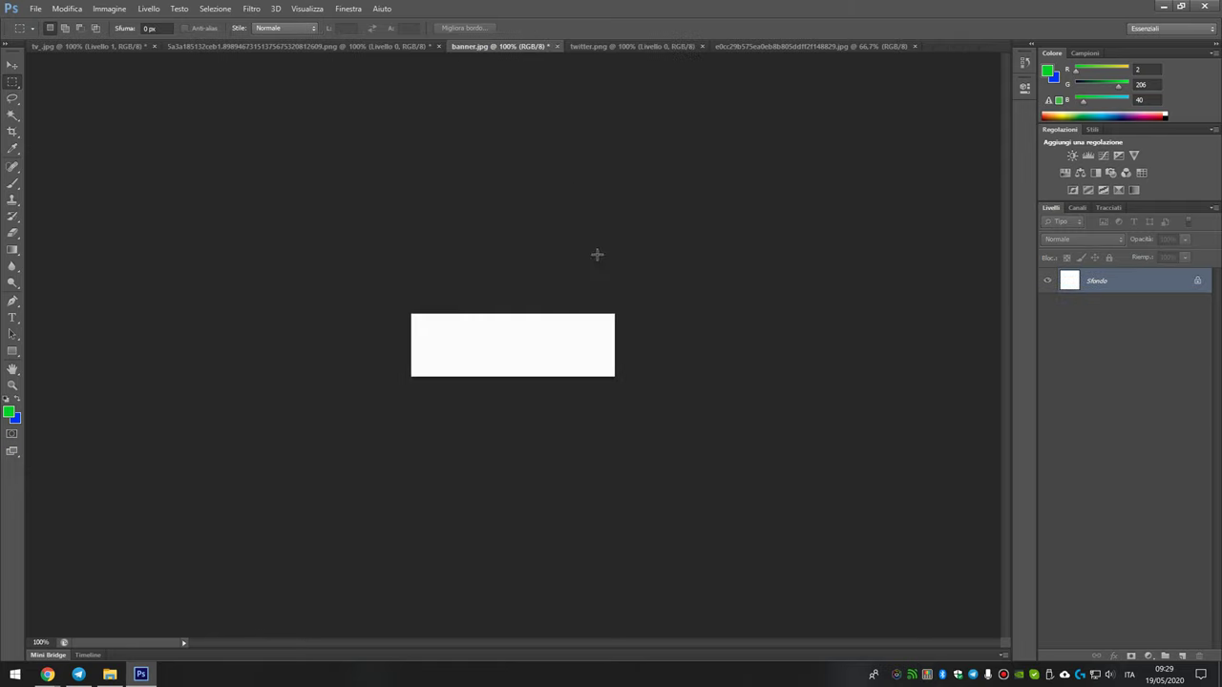
{"action": "left_click", "coordinate": [335, 45]}
{"action": "left_click", "coordinate": [432, 46]}
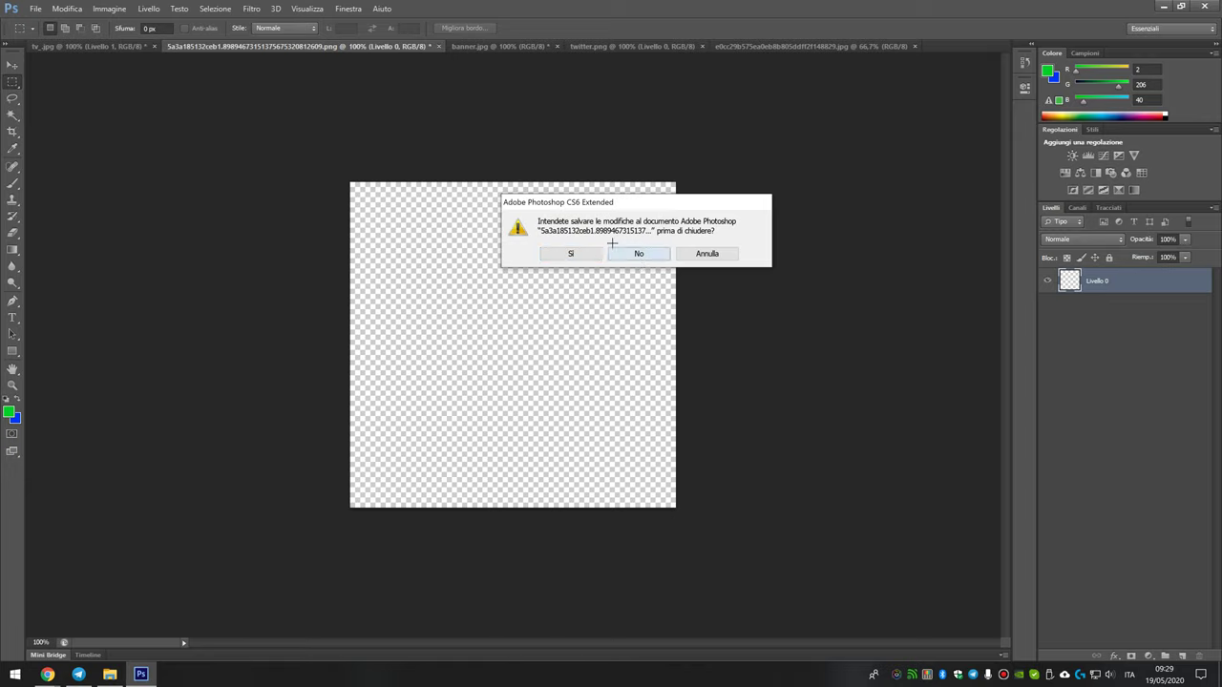
{"action": "left_click", "coordinate": [648, 253]}
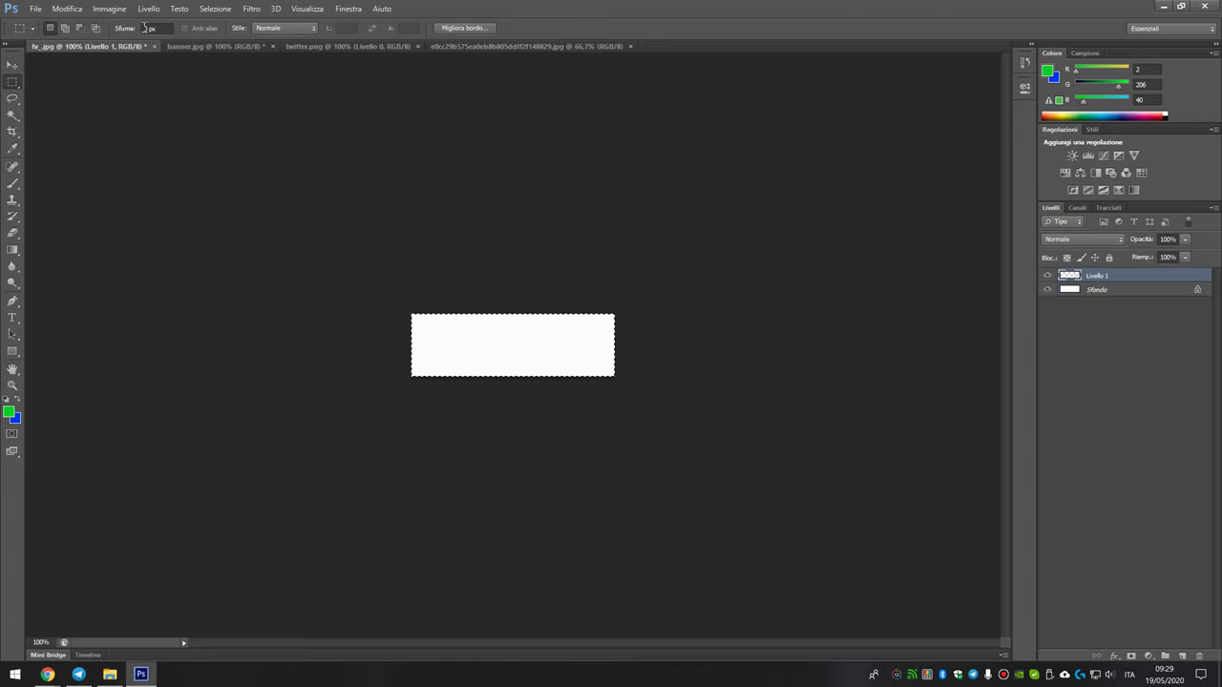
{"action": "left_click", "coordinate": [156, 46]}
{"action": "left_click", "coordinate": [639, 253]}
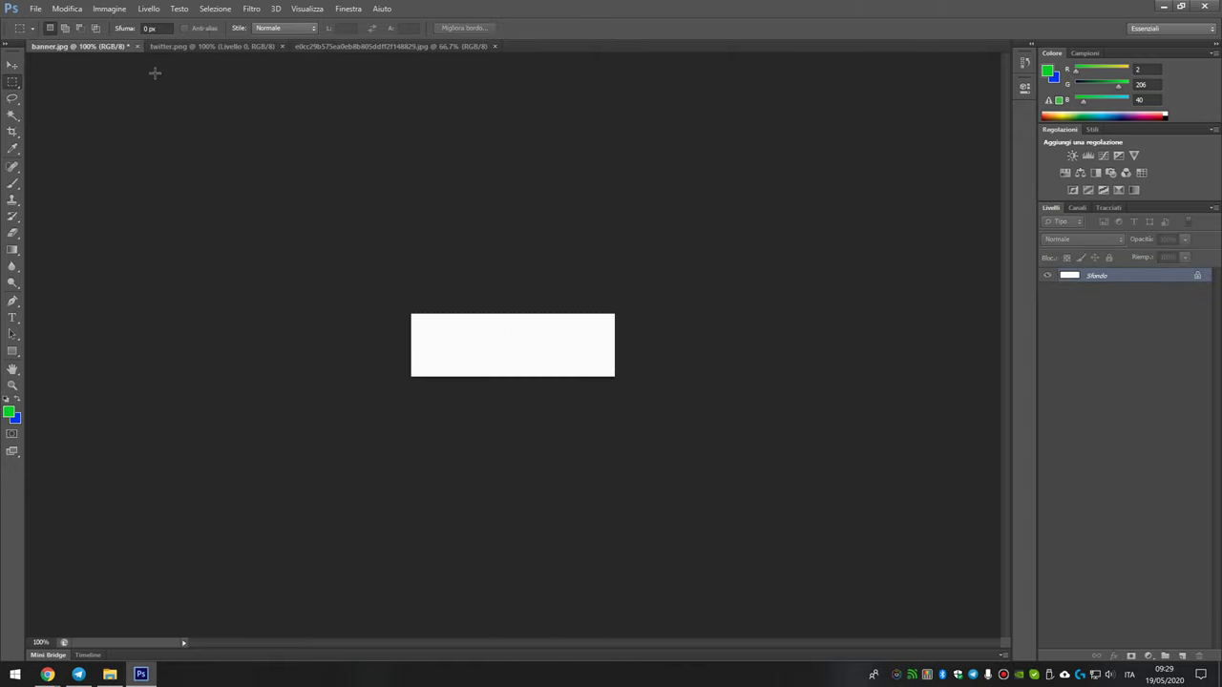
{"action": "left_click", "coordinate": [343, 46]}
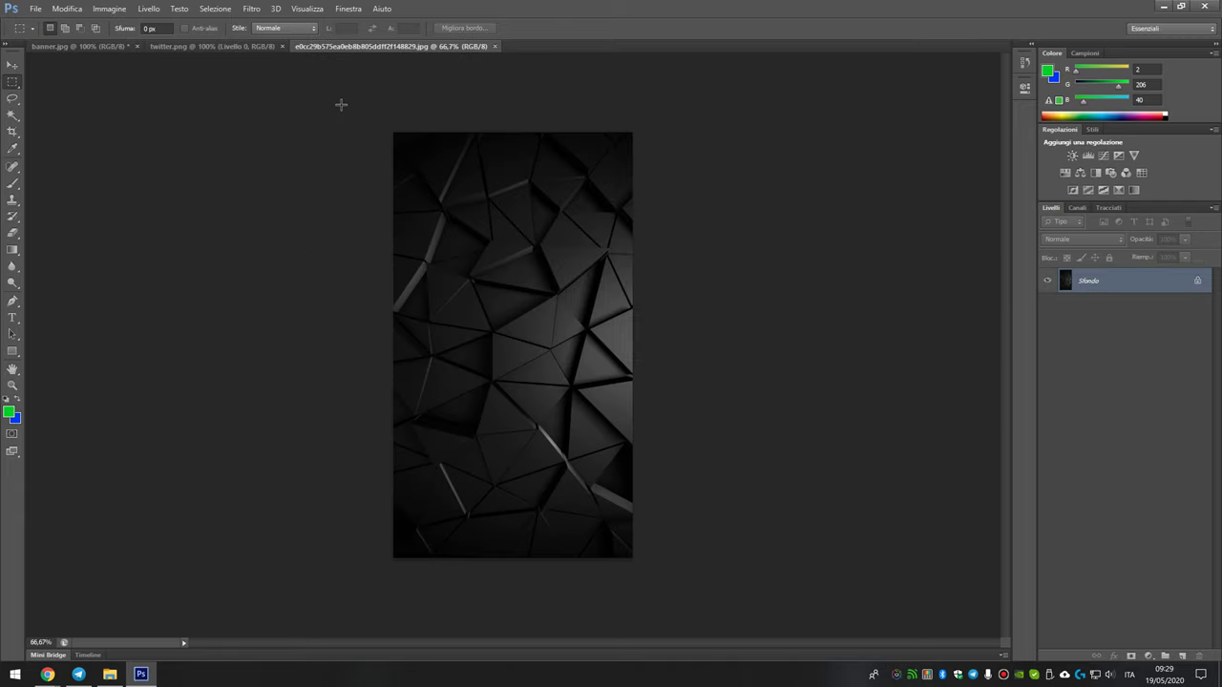
Select the entire geometric wallpaper image to copy it, then return to banner.jpg
{"action": "left_click_drag", "start_coordinate": [341, 104], "coordinate": [399, 168]}
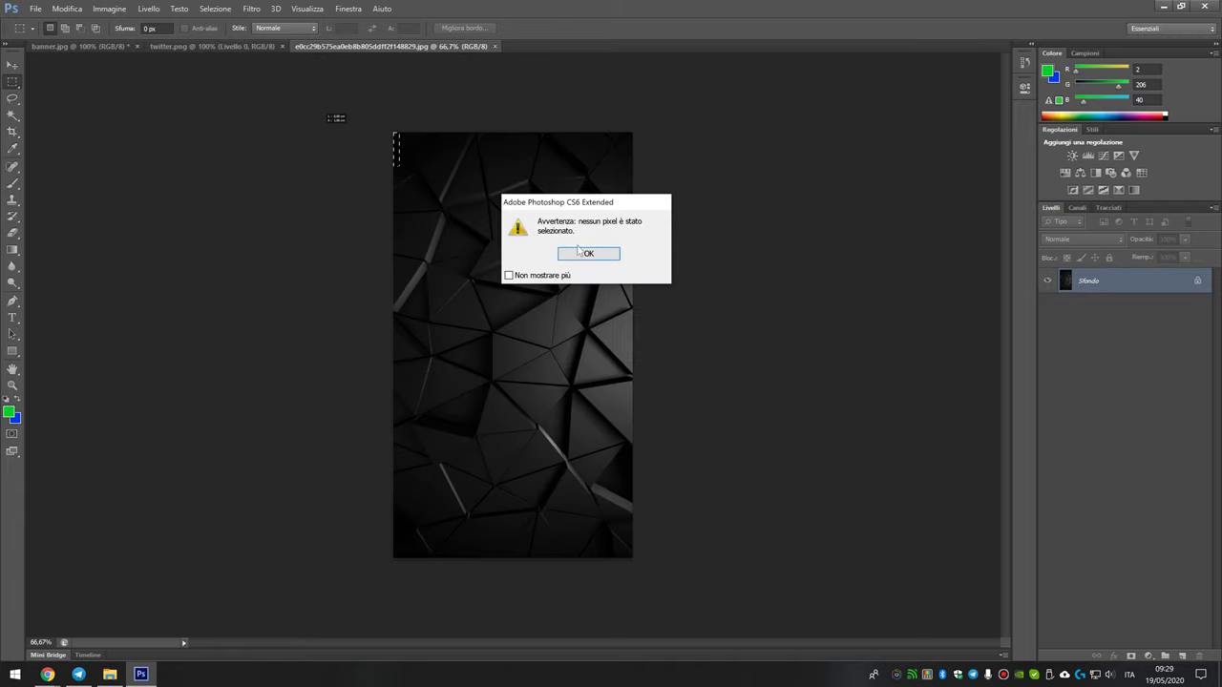
{"action": "left_click", "coordinate": [579, 252]}
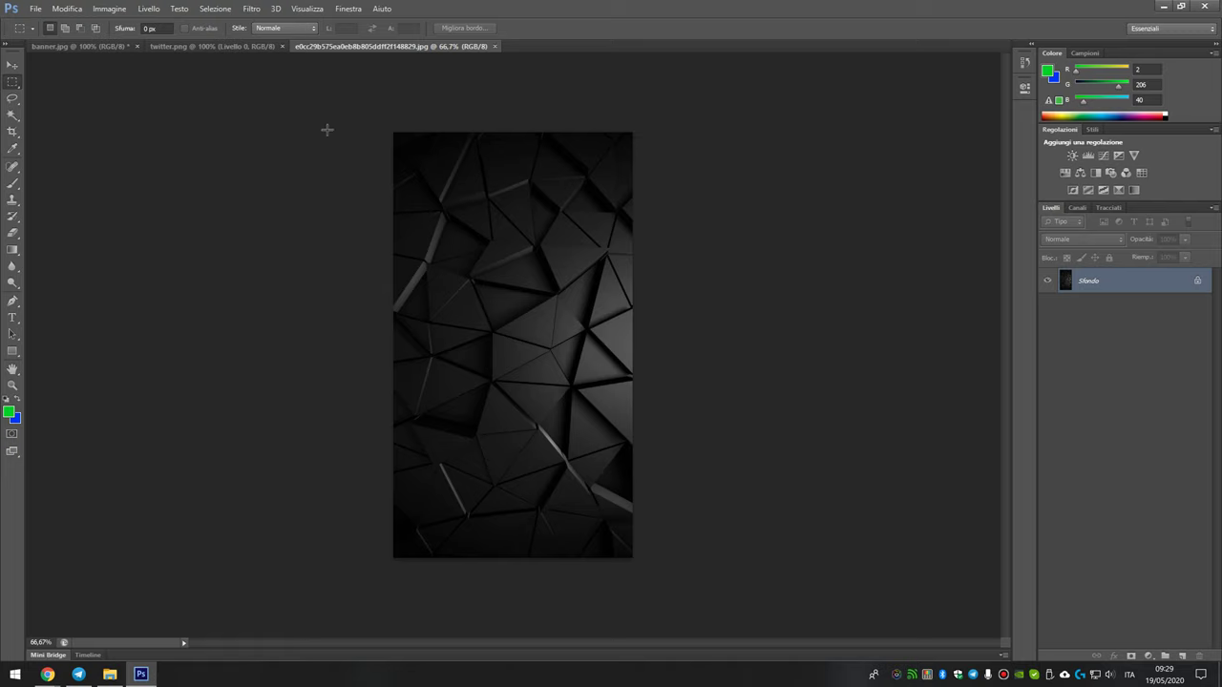
{"action": "left_click_drag", "start_coordinate": [326, 129], "coordinate": [660, 589]}
{"action": "key", "text": "ctrl+BackSpace"}
{"action": "key", "text": "ctrl+d"}
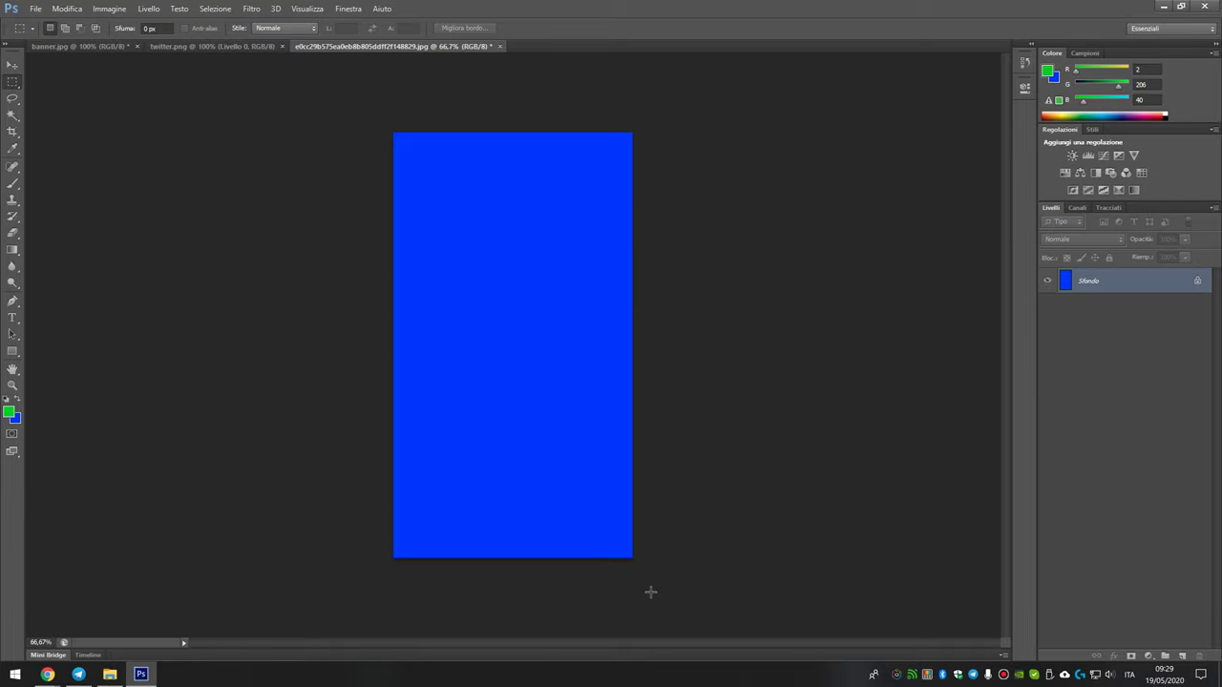
{"action": "left_click", "coordinate": [83, 48]}
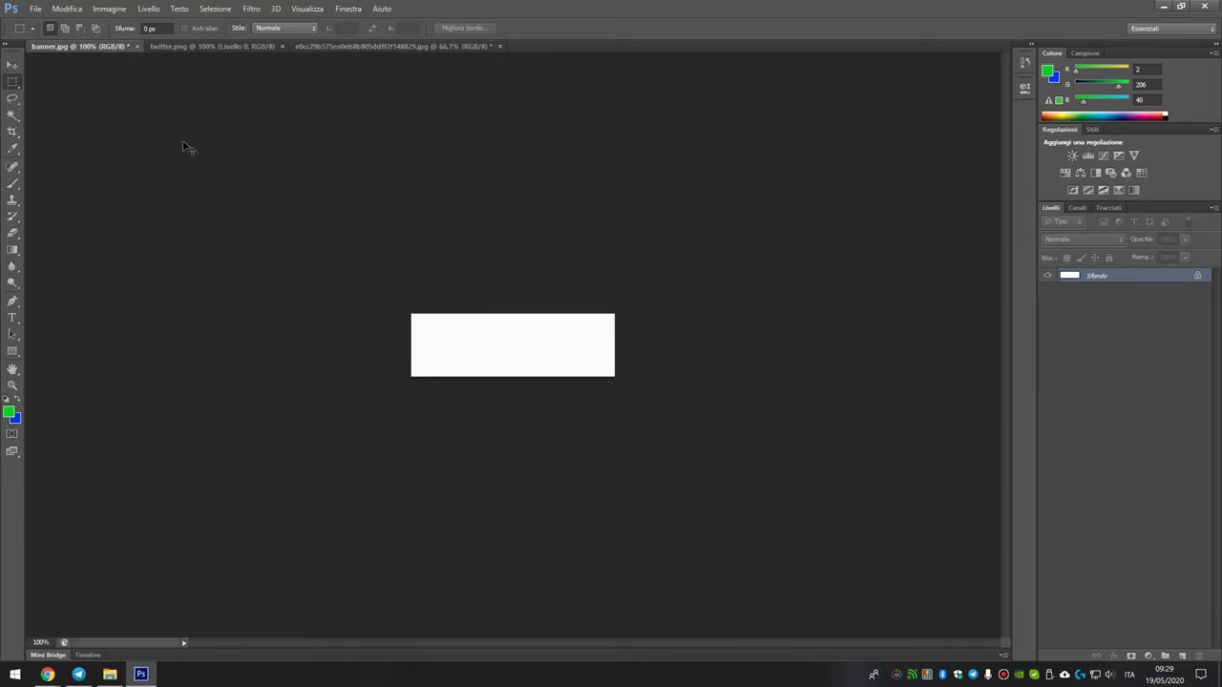
Paste the geometric image into the banner and drag it into position
{"action": "key", "text": "ctrl+v"}
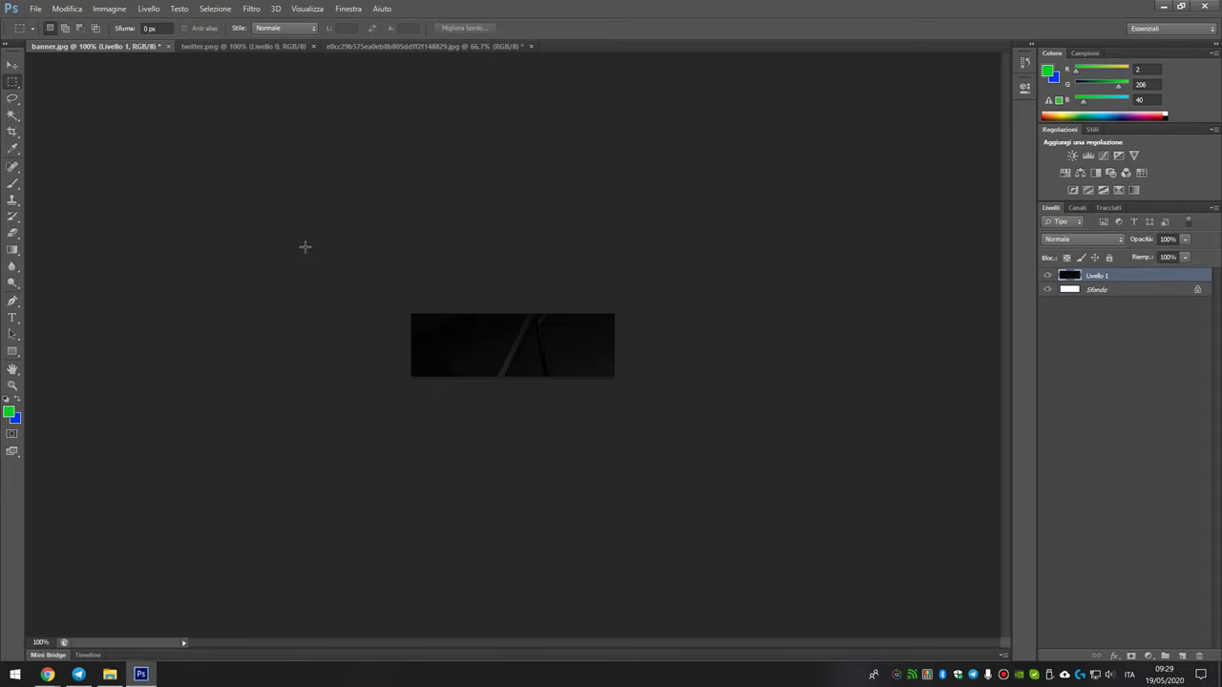
{"action": "left_click", "coordinate": [14, 65]}
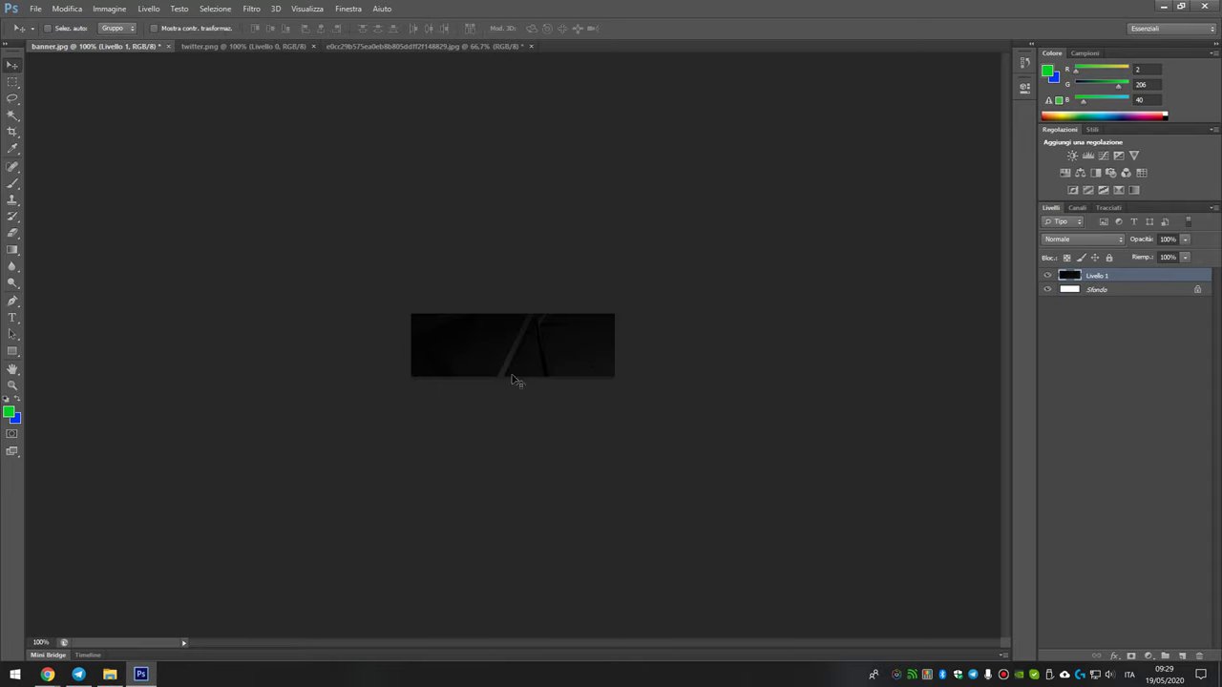
{"action": "mouse_move", "coordinate": [512, 380]}
{"action": "left_mouse_down"}
{"action": "mouse_move", "coordinate": [780, 401]}
{"action": "mouse_move", "coordinate": [349, 144]}
{"action": "mouse_move", "coordinate": [395, 153]}
{"action": "left_mouse_up"}
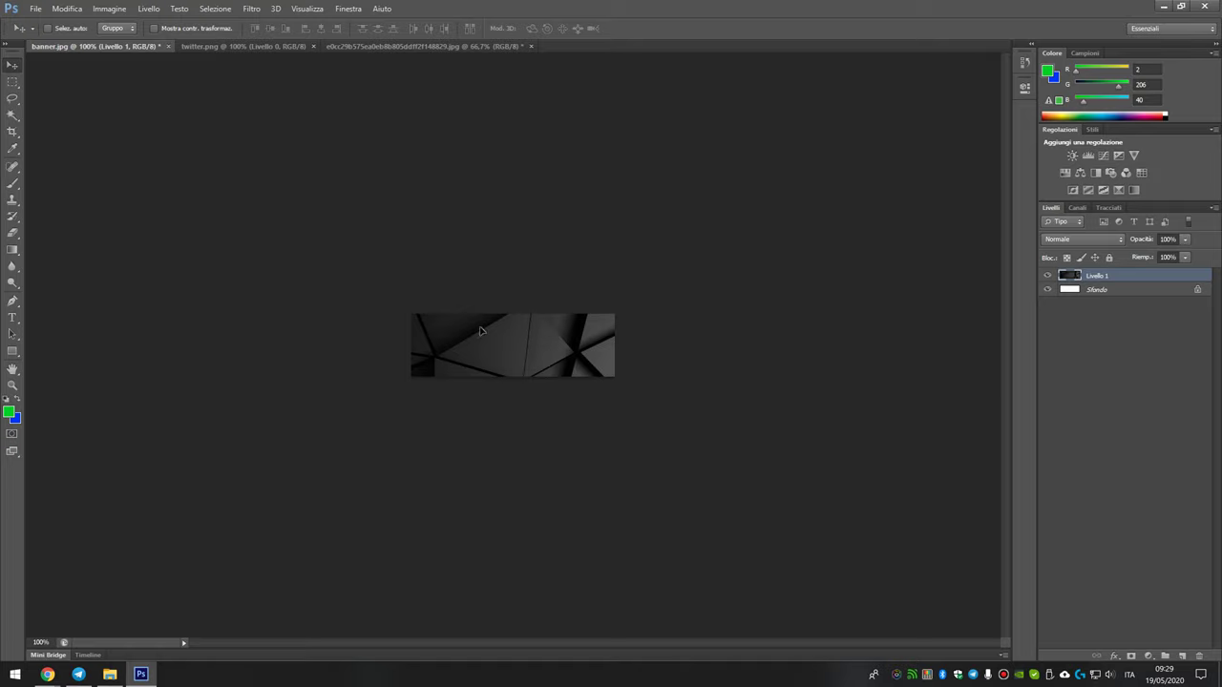
{"action": "mouse_move", "coordinate": [480, 330]}
{"action": "left_mouse_down"}
{"action": "mouse_move", "coordinate": [496, 239]}
{"action": "mouse_move", "coordinate": [649, 401]}
{"action": "mouse_move", "coordinate": [567, 412]}
{"action": "mouse_move", "coordinate": [581, 499]}
{"action": "left_mouse_up"}
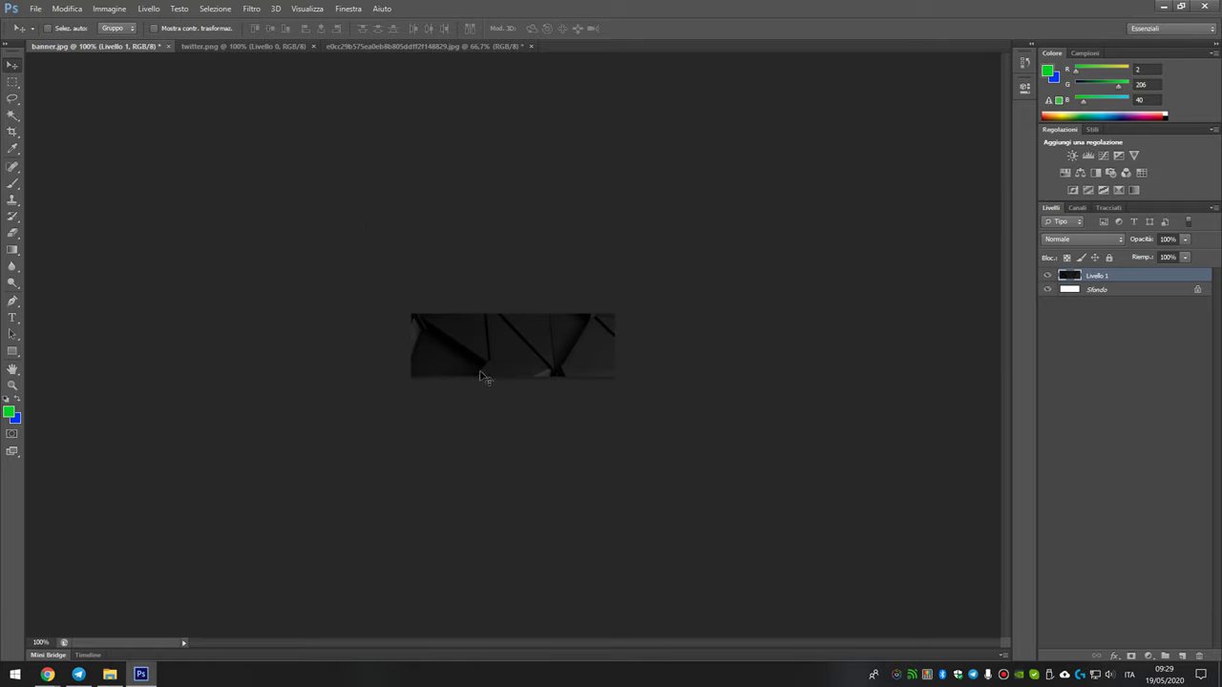
Scale down the geometric layer so its shapes cover the banner canvas
{"action": "left_click", "coordinate": [67, 9]}
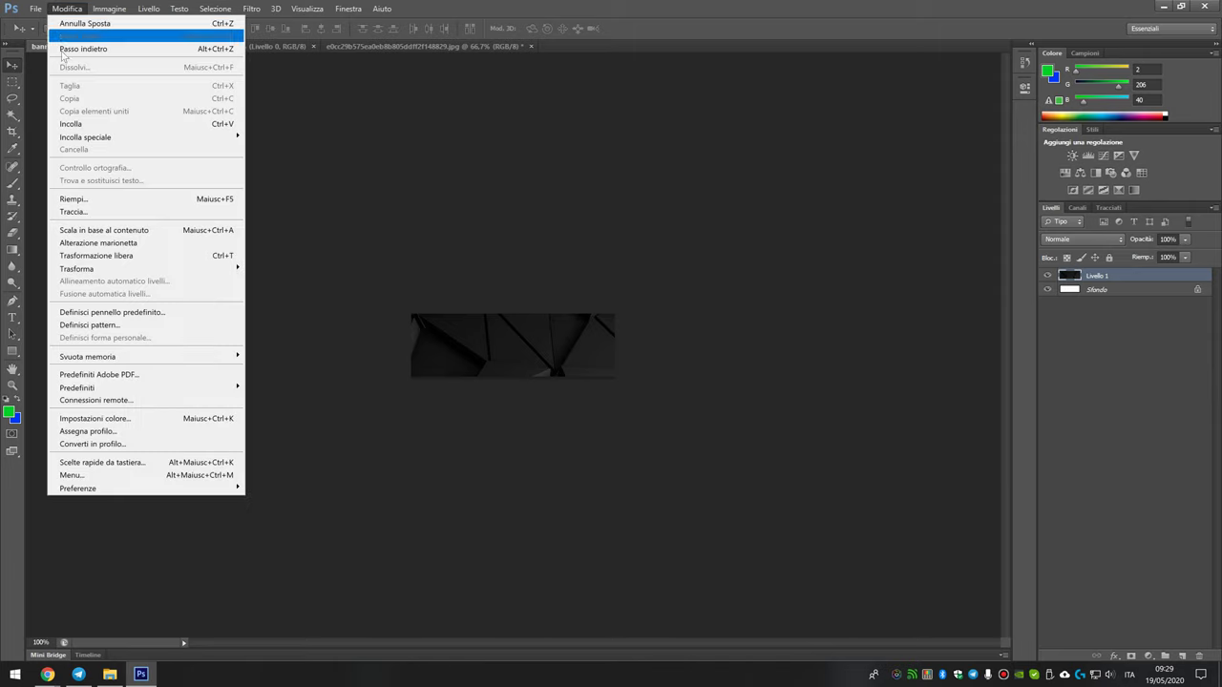
{"action": "mouse_move", "coordinate": [143, 268]}
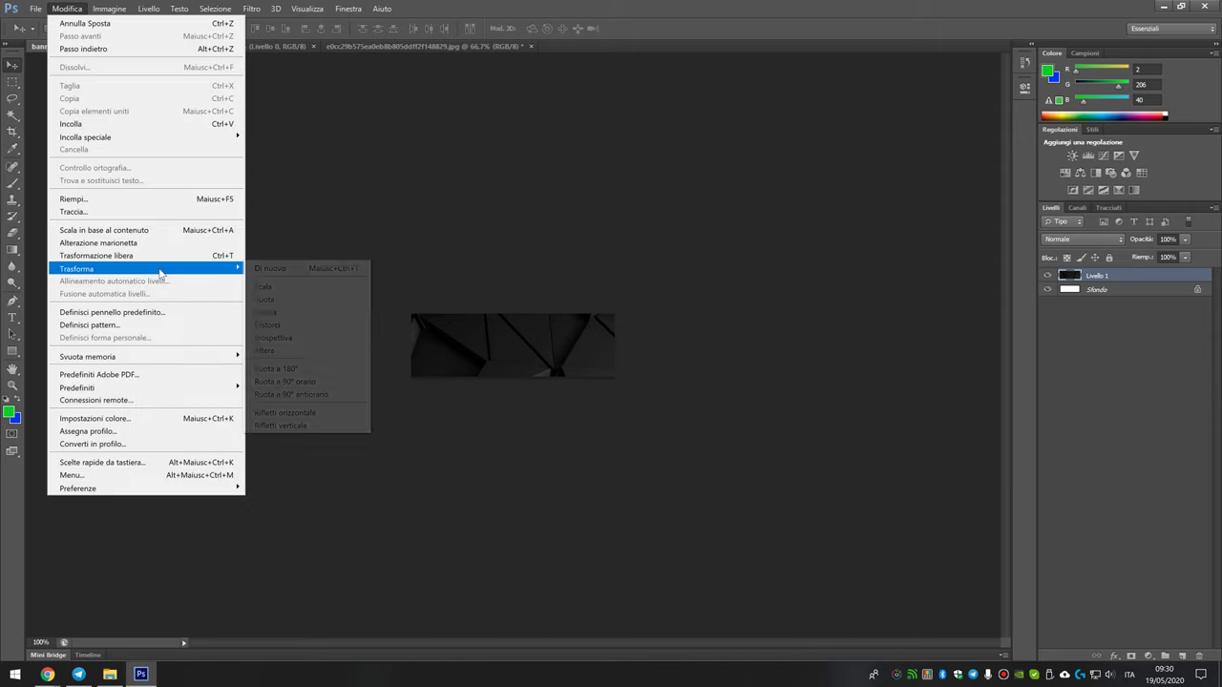
{"action": "left_click", "coordinate": [277, 288]}
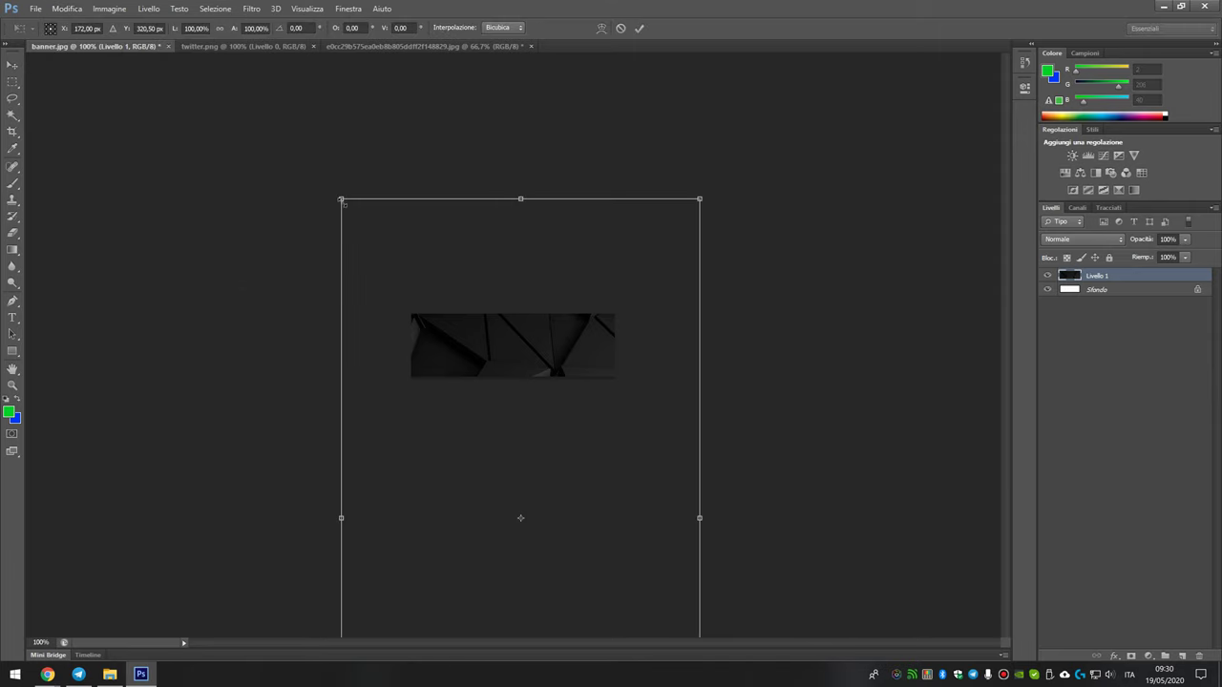
{"action": "mouse_move", "coordinate": [341, 199]}
{"action": "left_mouse_down"}
{"action": "mouse_move", "coordinate": [383, 227]}
{"action": "mouse_move", "coordinate": [409, 280]}
{"action": "left_mouse_up"}
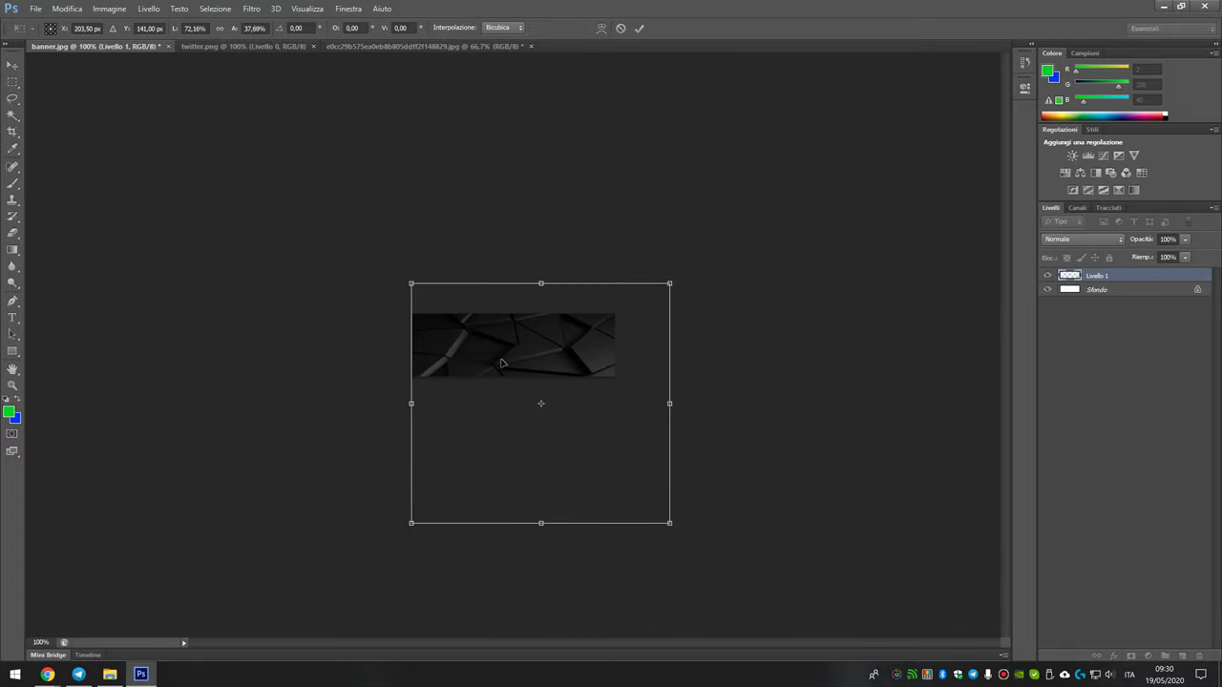
{"action": "left_click_drag", "start_coordinate": [539, 378], "coordinate": [512, 322]}
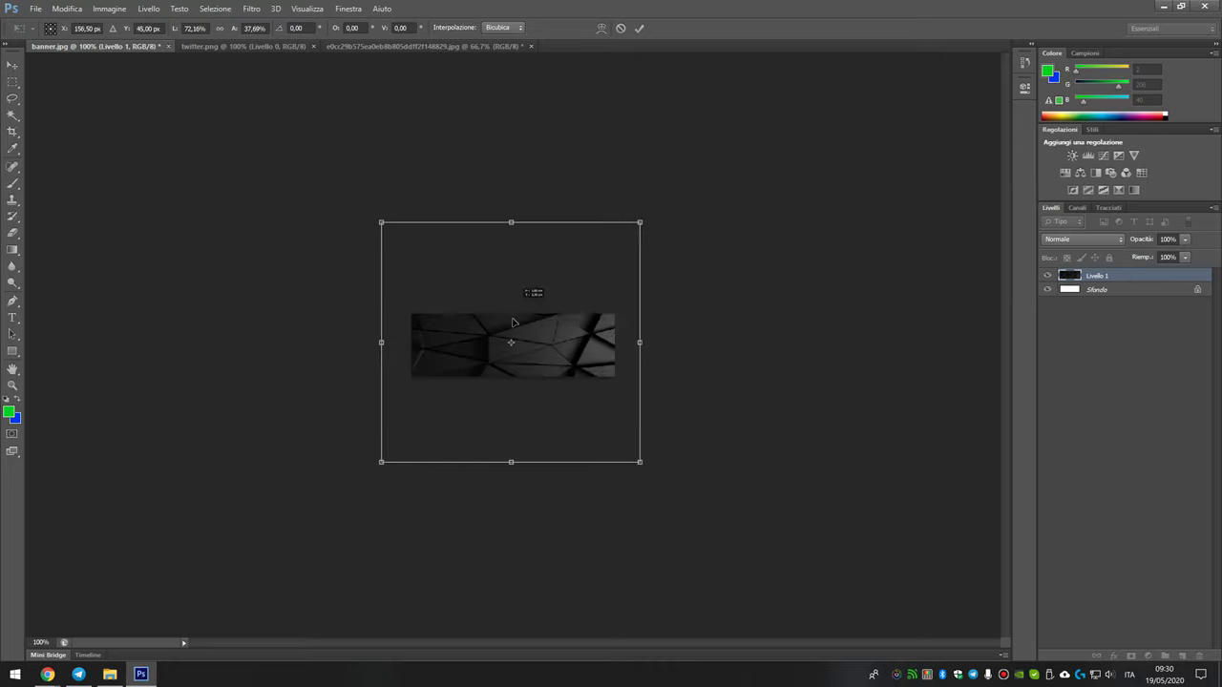
{"action": "key", "text": "Return"}
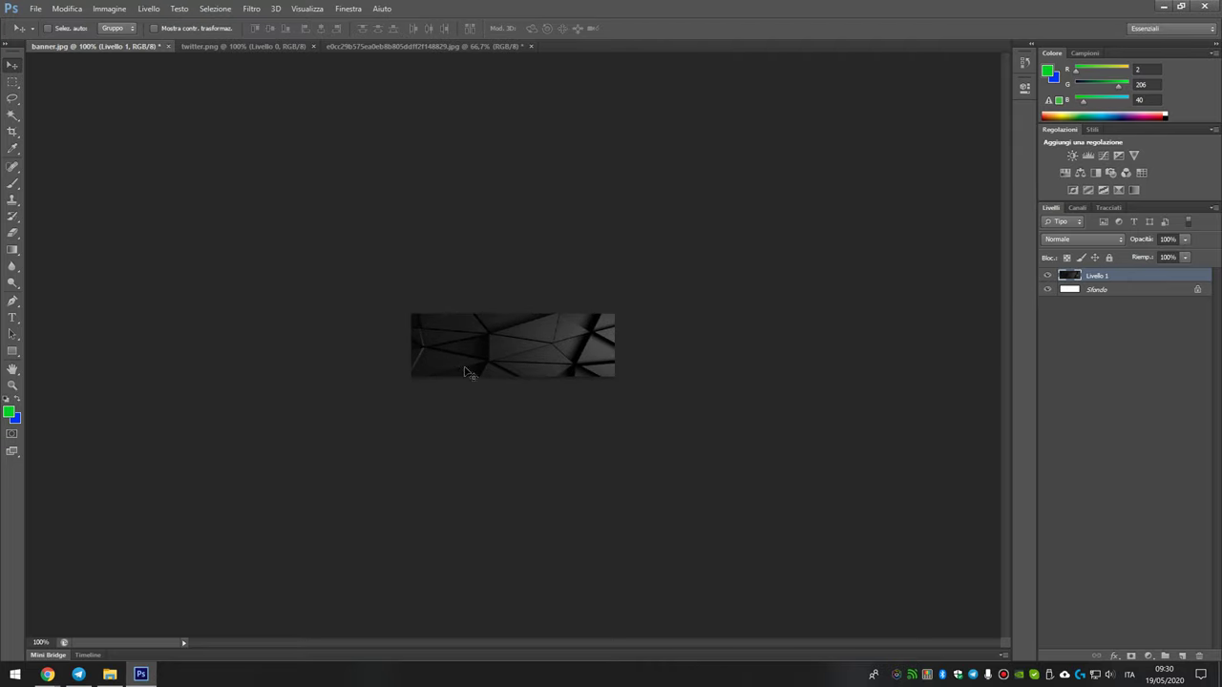
Select and cut the whole Twitter logo from twitter.png
{"action": "left_click", "coordinate": [267, 47]}
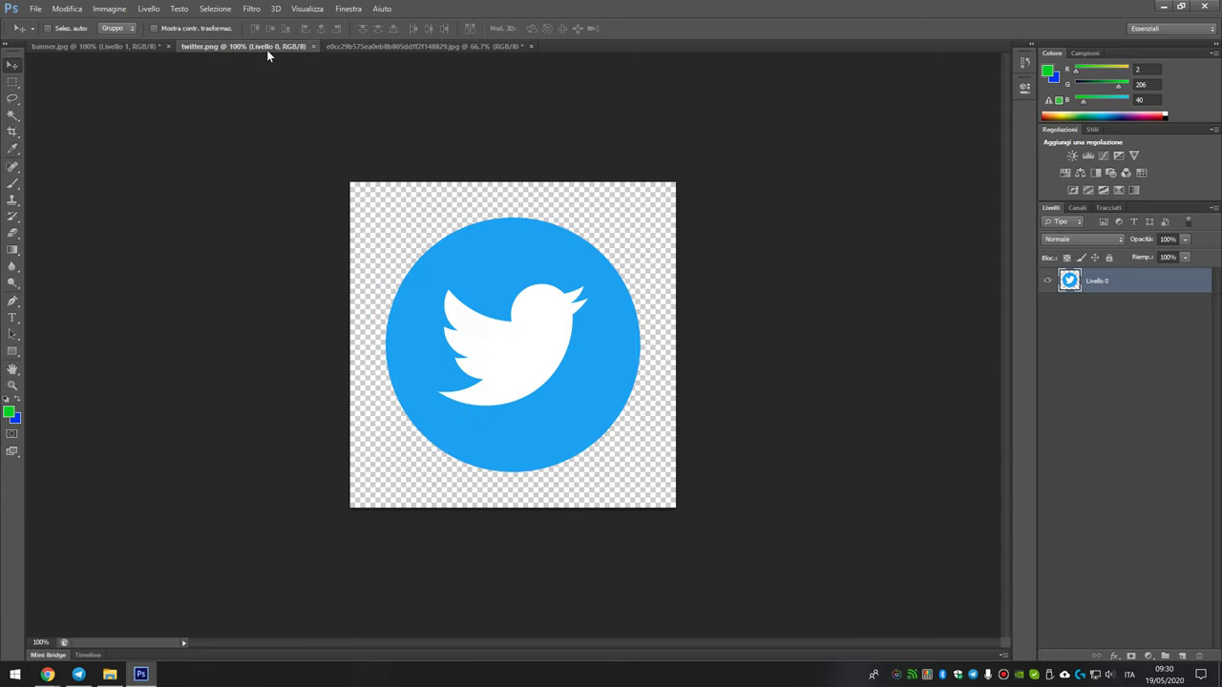
{"action": "left_click", "coordinate": [12, 83]}
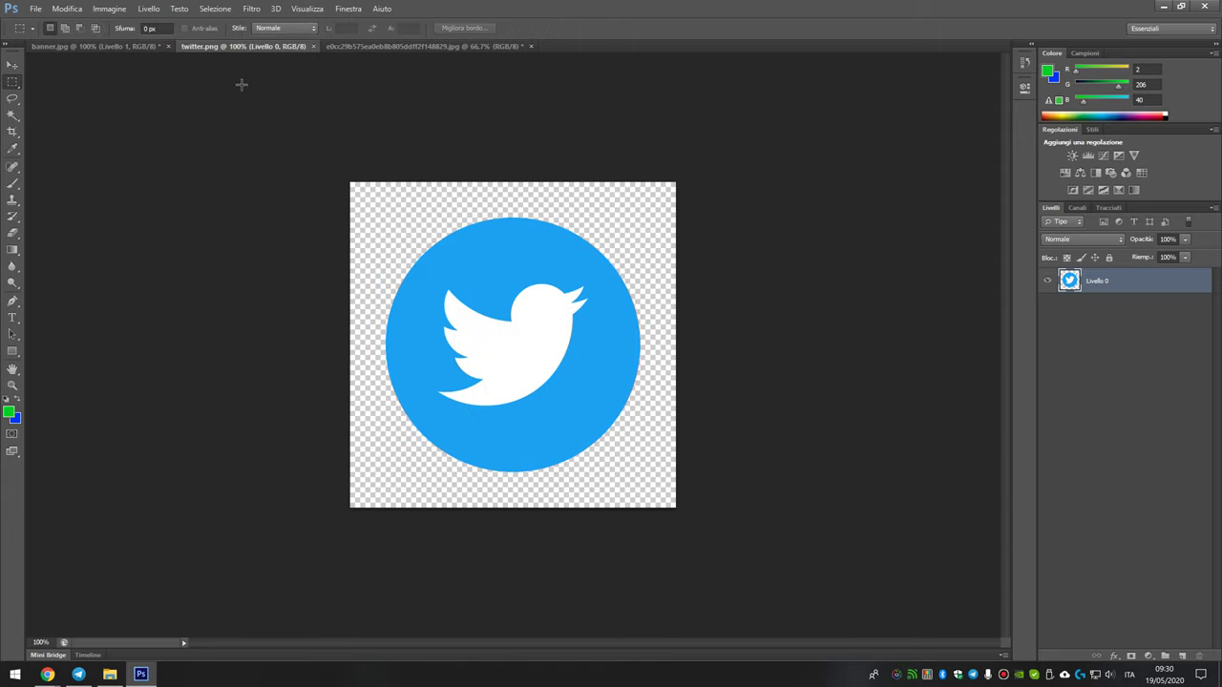
{"action": "left_click_drag", "start_coordinate": [349, 181], "coordinate": [742, 564]}
{"action": "key", "text": "Delete"}
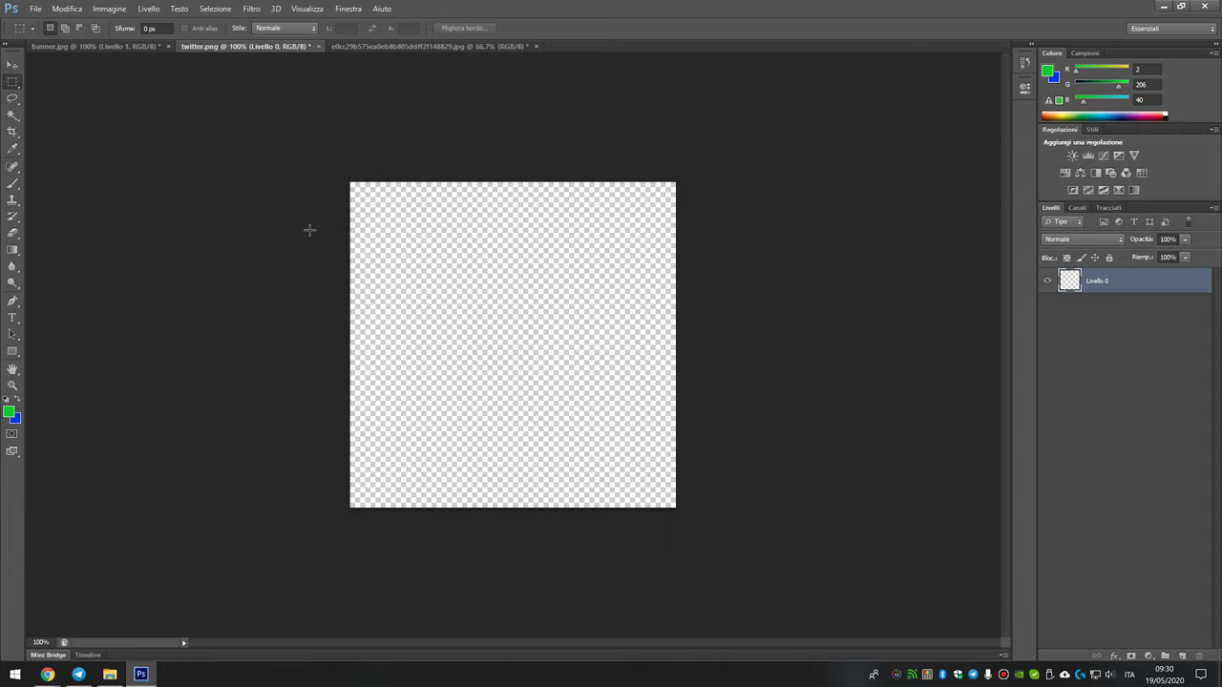
Paste the logo into banner.jpg, scaled down and placed at the left end
{"action": "left_click", "coordinate": [105, 45]}
{"action": "key", "text": "ctrl+v"}
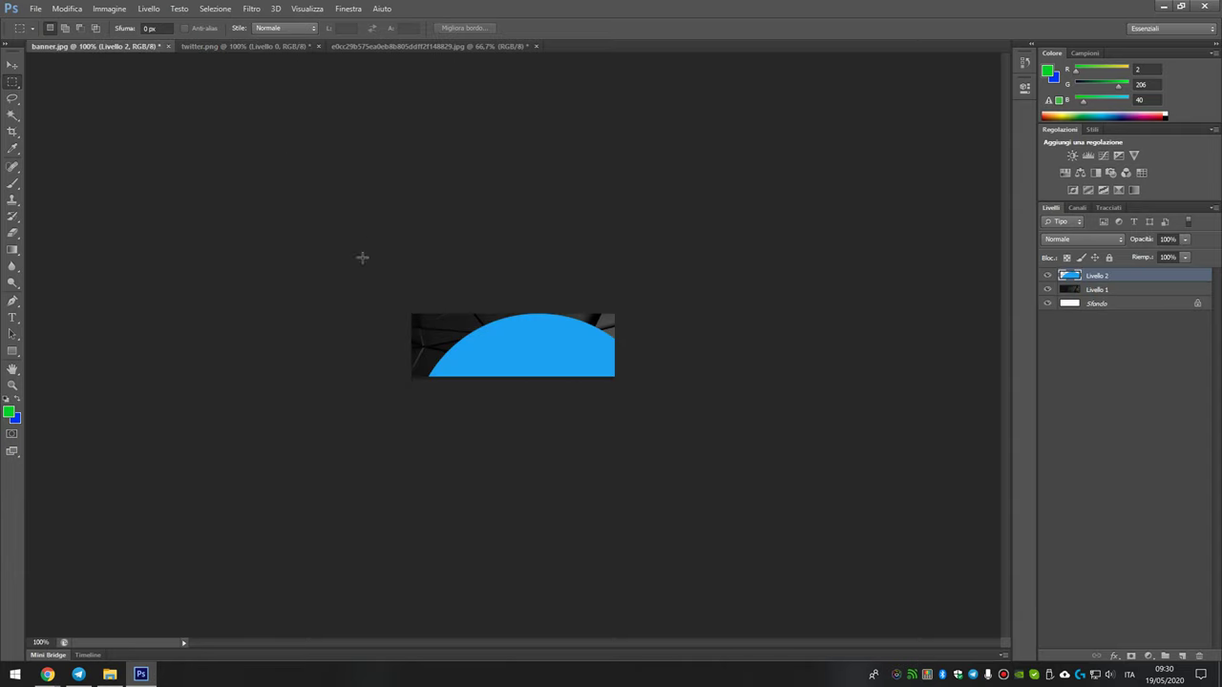
{"action": "left_click", "coordinate": [69, 9]}
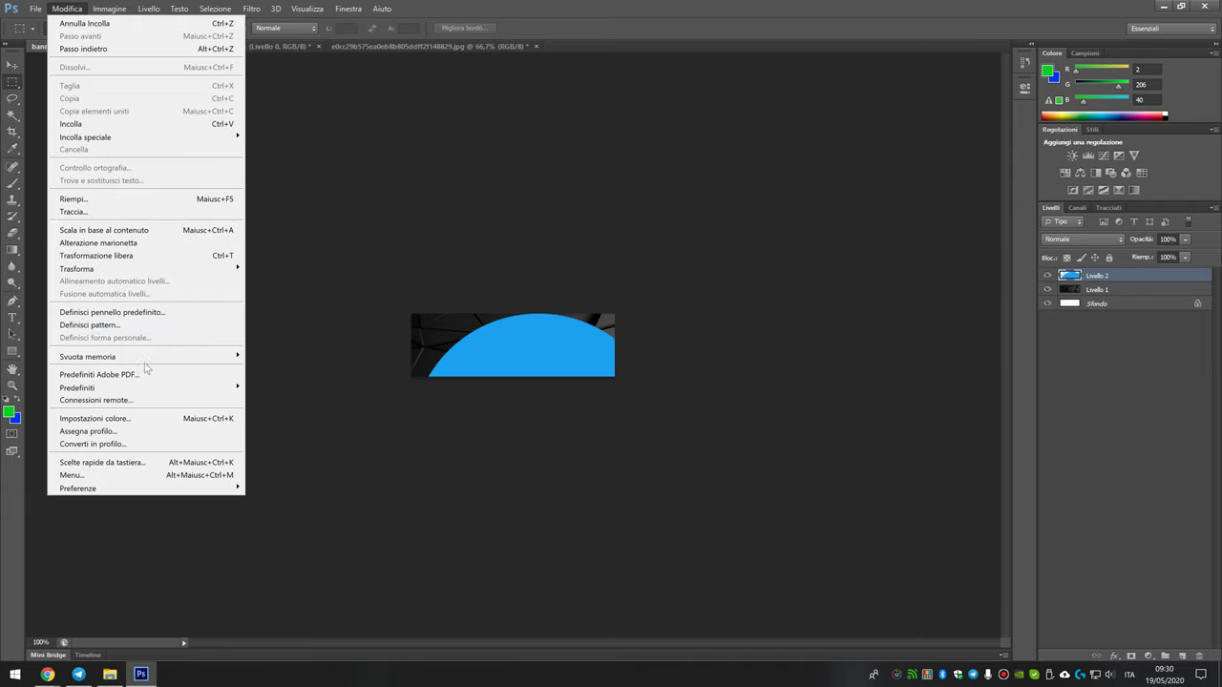
{"action": "mouse_move", "coordinate": [76, 268]}
{"action": "left_click", "coordinate": [281, 285]}
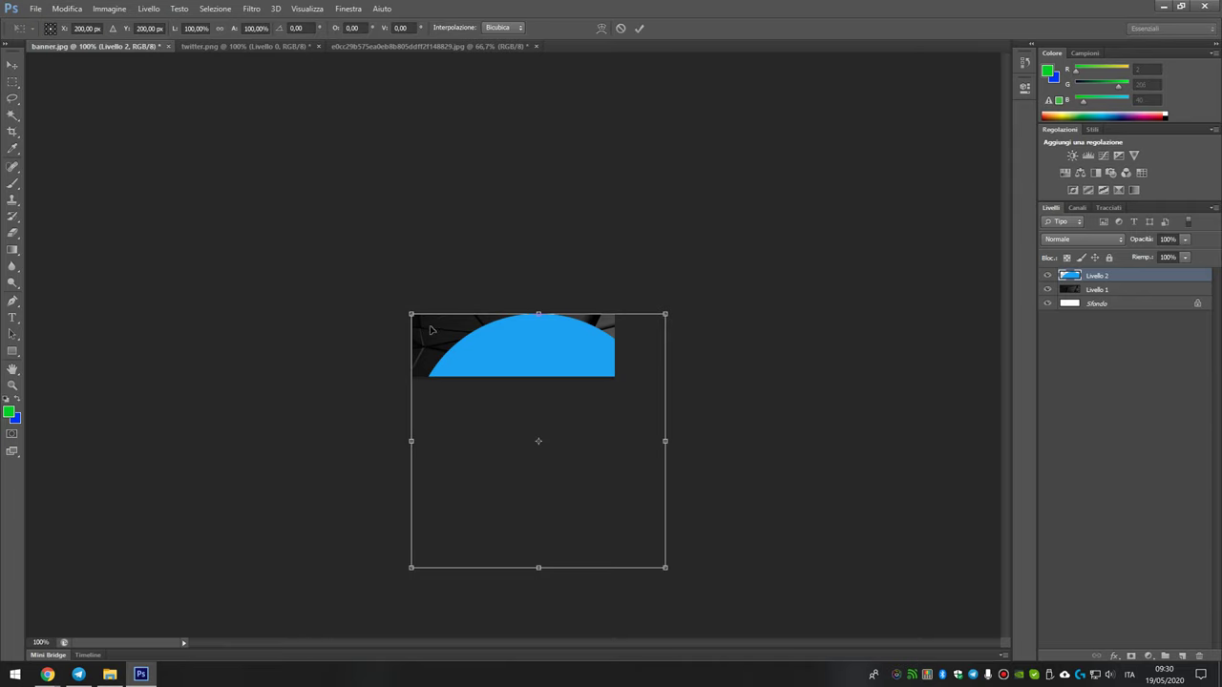
{"action": "mouse_move", "coordinate": [407, 310]}
{"action": "left_mouse_down"}
{"action": "mouse_move", "coordinate": [596, 521]}
{"action": "mouse_move", "coordinate": [453, 341]}
{"action": "mouse_move", "coordinate": [497, 367]}
{"action": "mouse_move", "coordinate": [435, 339]}
{"action": "left_mouse_up"}
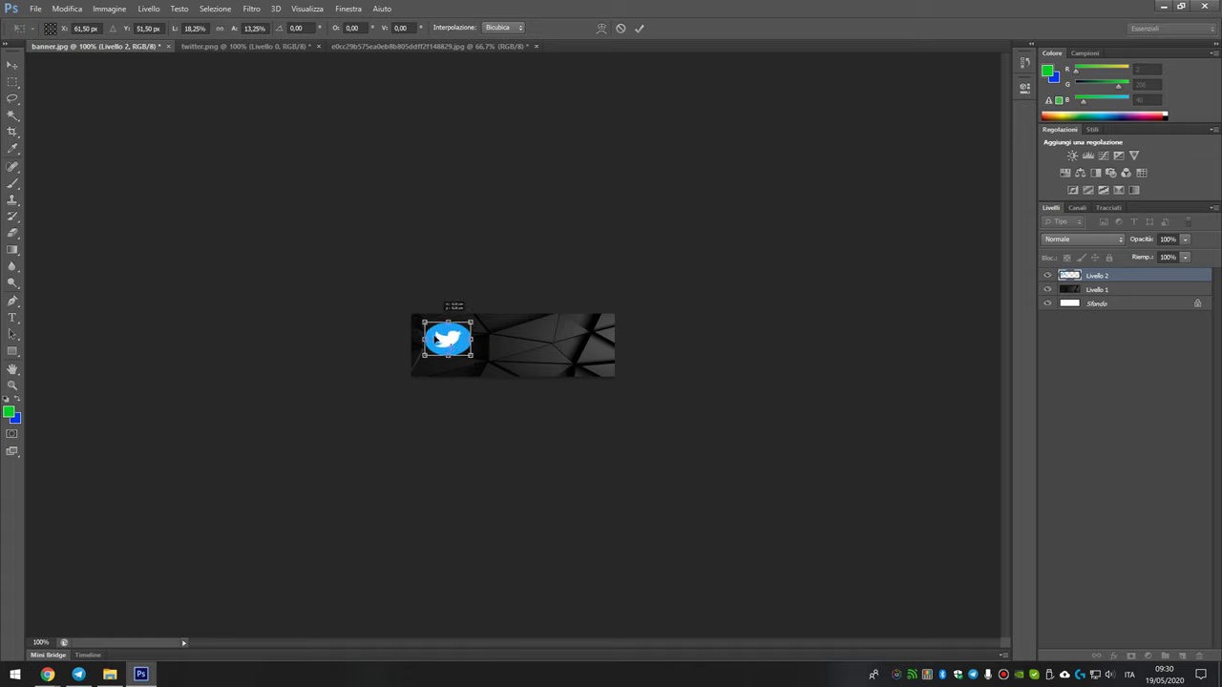
{"action": "key", "text": "Return"}
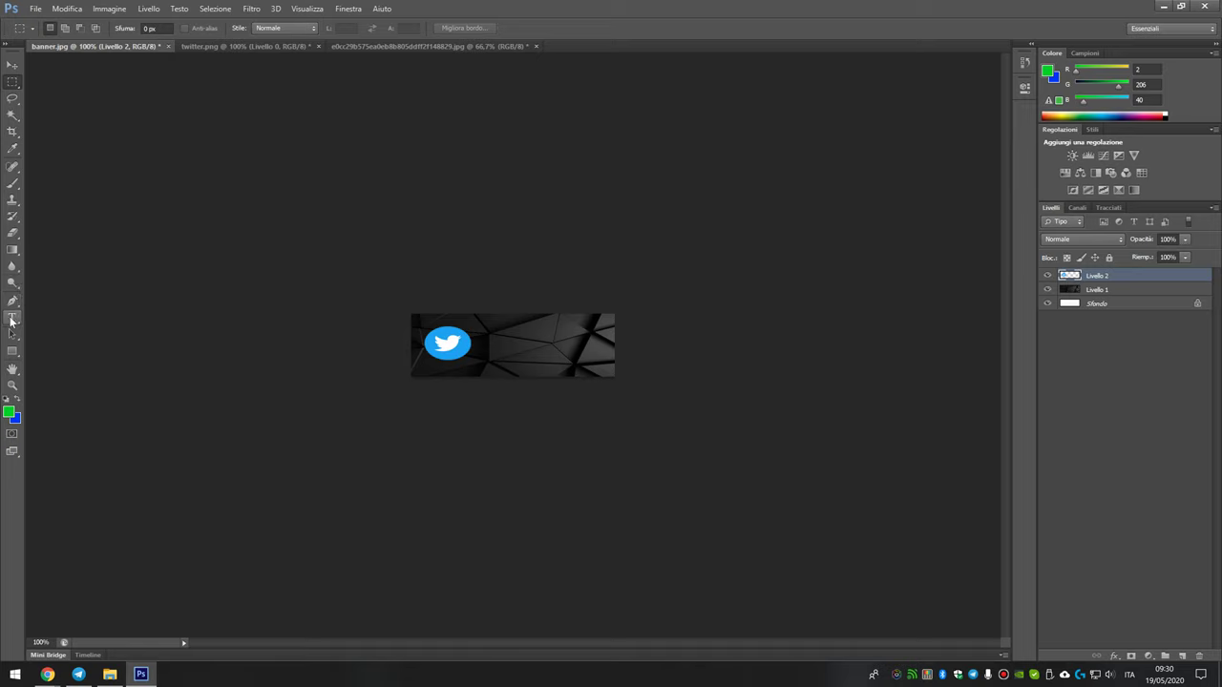
Add the text TWITTER right of the logo and nudge it into place
{"action": "left_click", "coordinate": [12, 320]}
{"action": "left_click", "coordinate": [480, 352]}
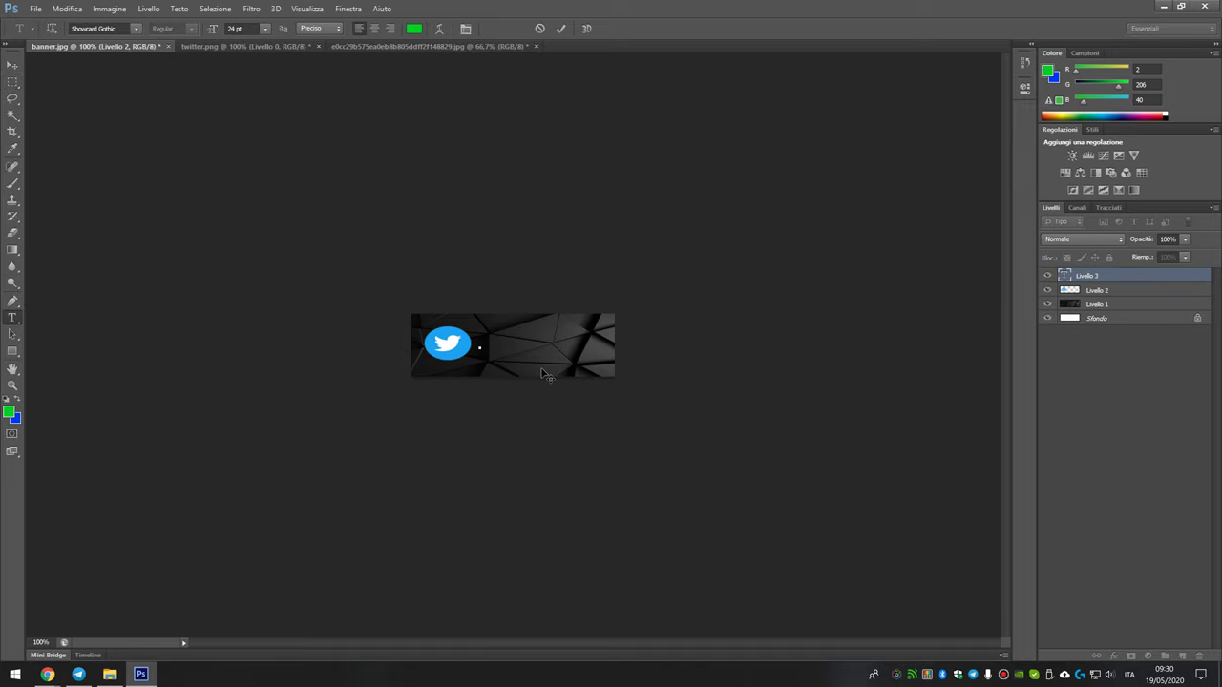
{"action": "type", "text": "TWITTER"}
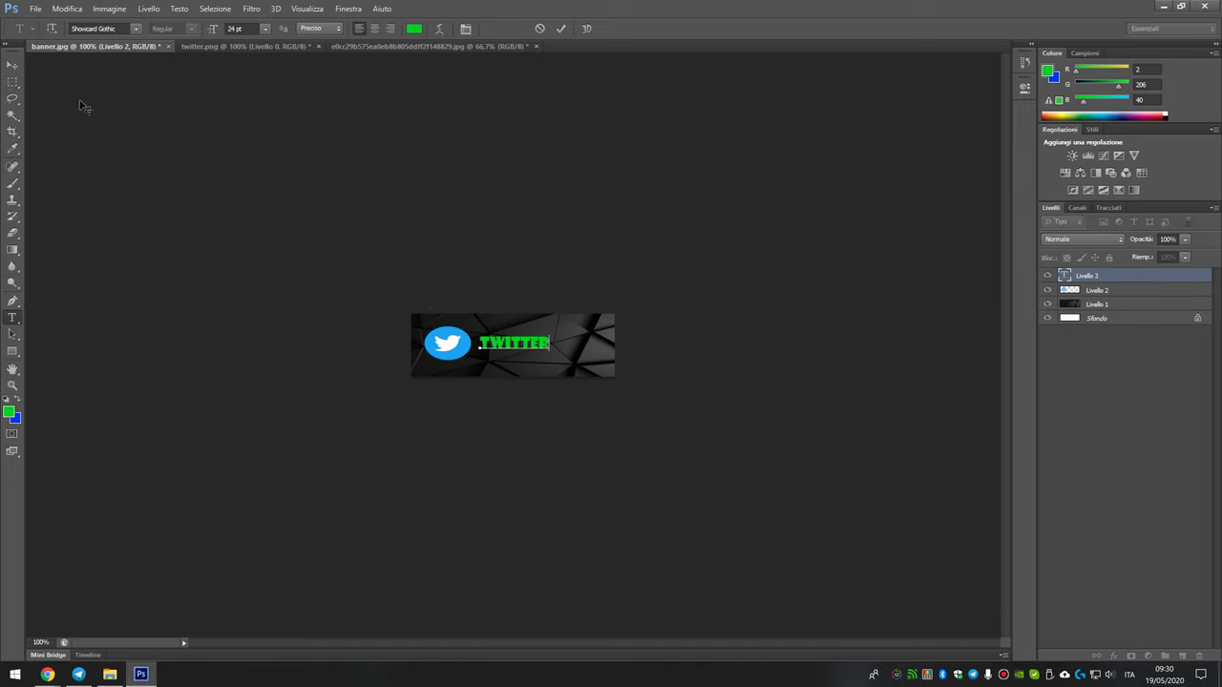
{"action": "left_click", "coordinate": [12, 64]}
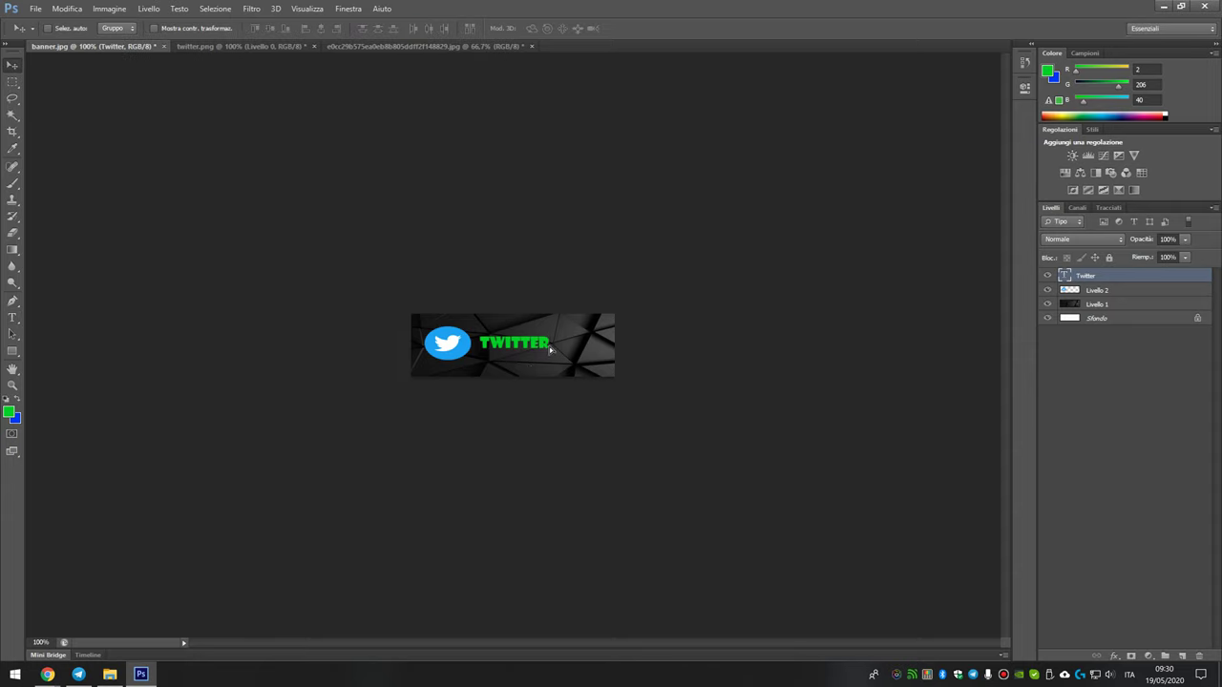
{"action": "left_click_drag", "start_coordinate": [549, 350], "coordinate": [523, 351]}
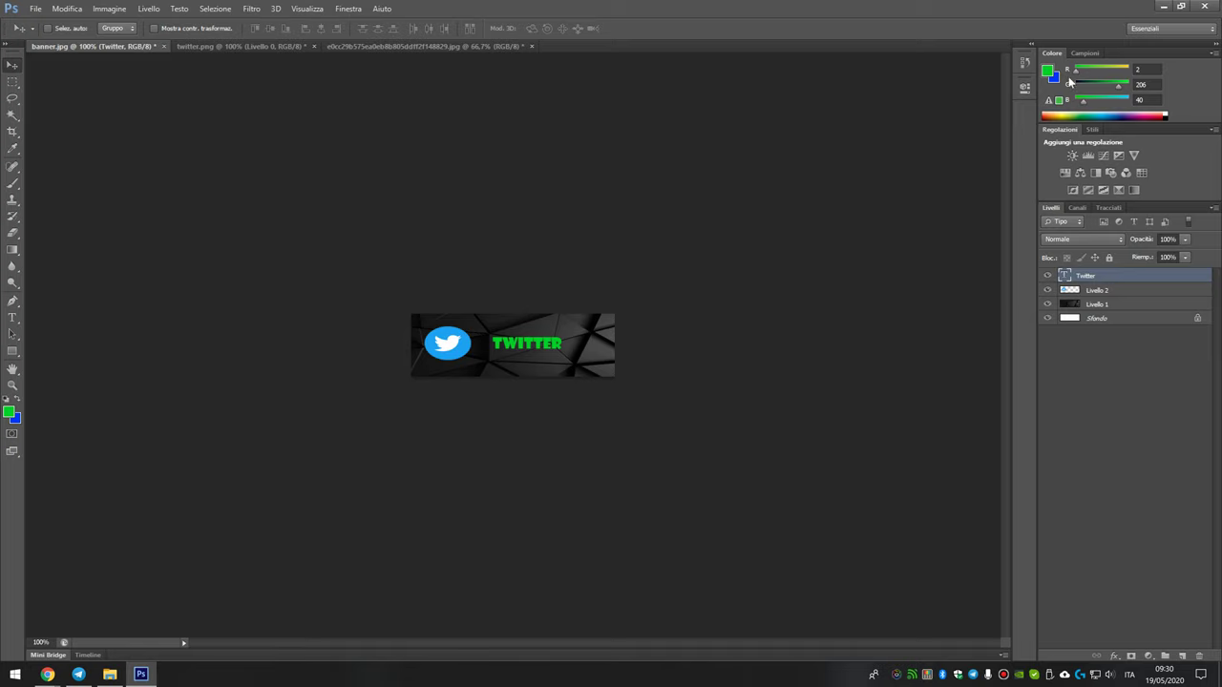
Raise the text colour's red component to 70 to tweak the green
{"action": "left_click_drag", "start_coordinate": [1078, 73], "coordinate": [1090, 74]}
{"action": "right_click", "coordinate": [505, 350]}
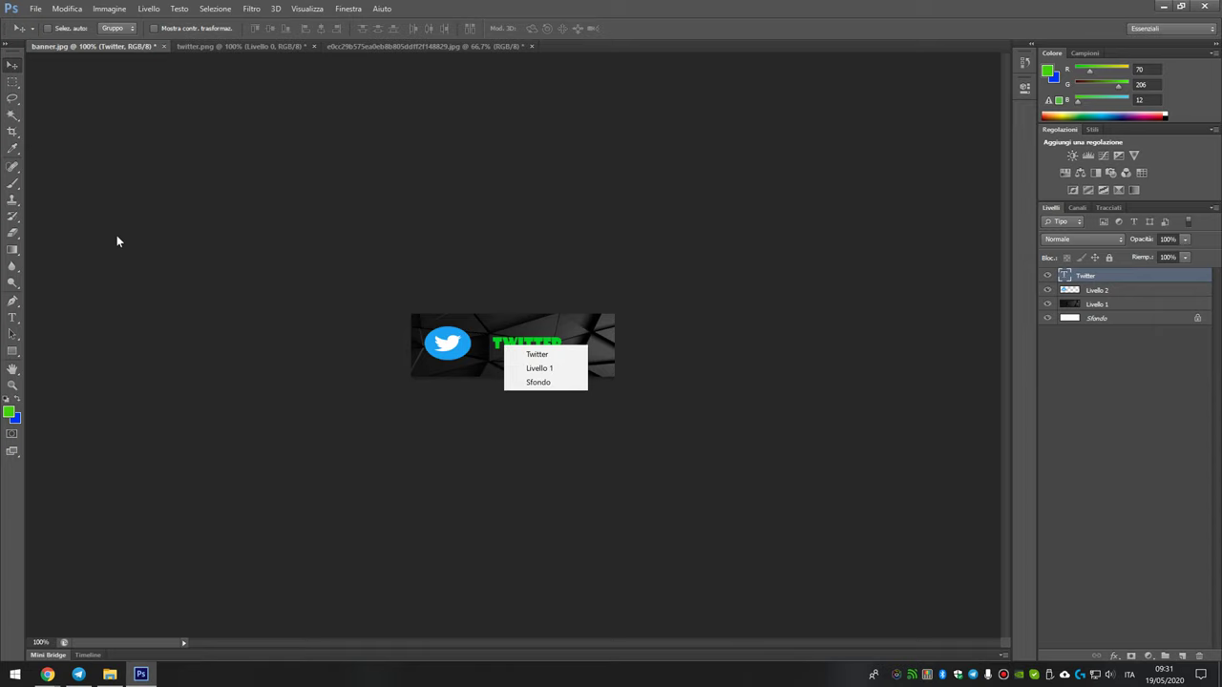
{"action": "left_click", "coordinate": [16, 326]}
{"action": "left_click", "coordinate": [13, 320]}
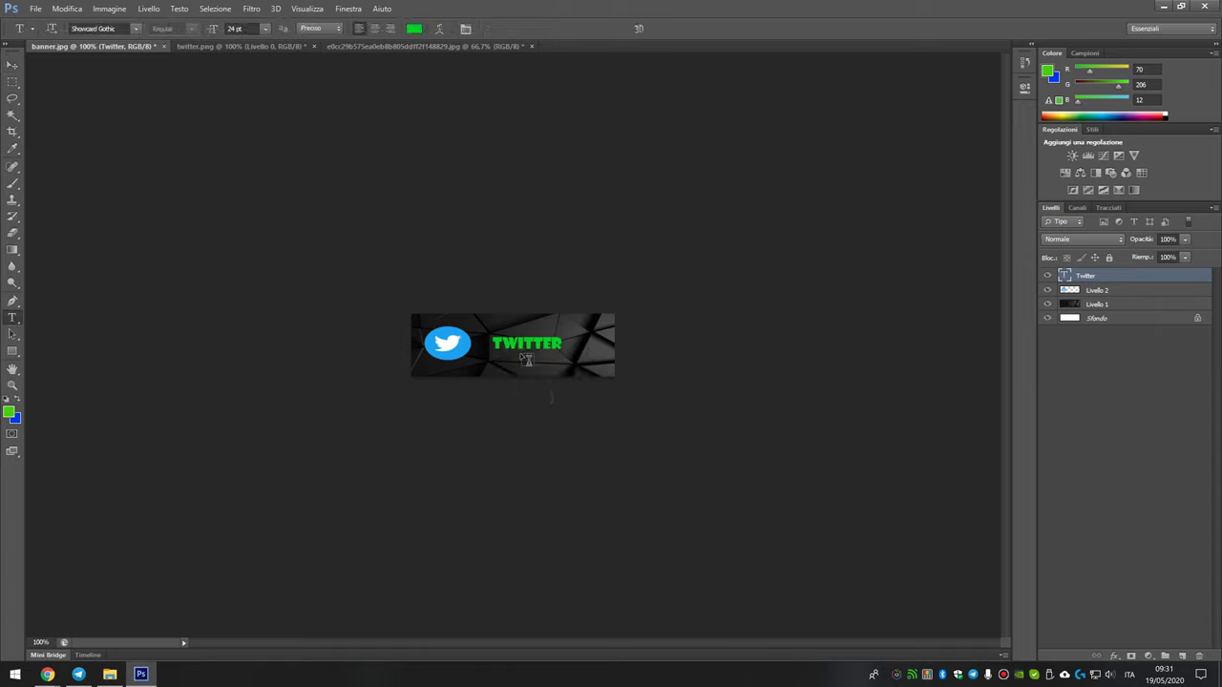
Recolour the existing TWITTER text toward green and shift it slightly left and down
{"action": "double_click", "coordinate": [518, 341]}
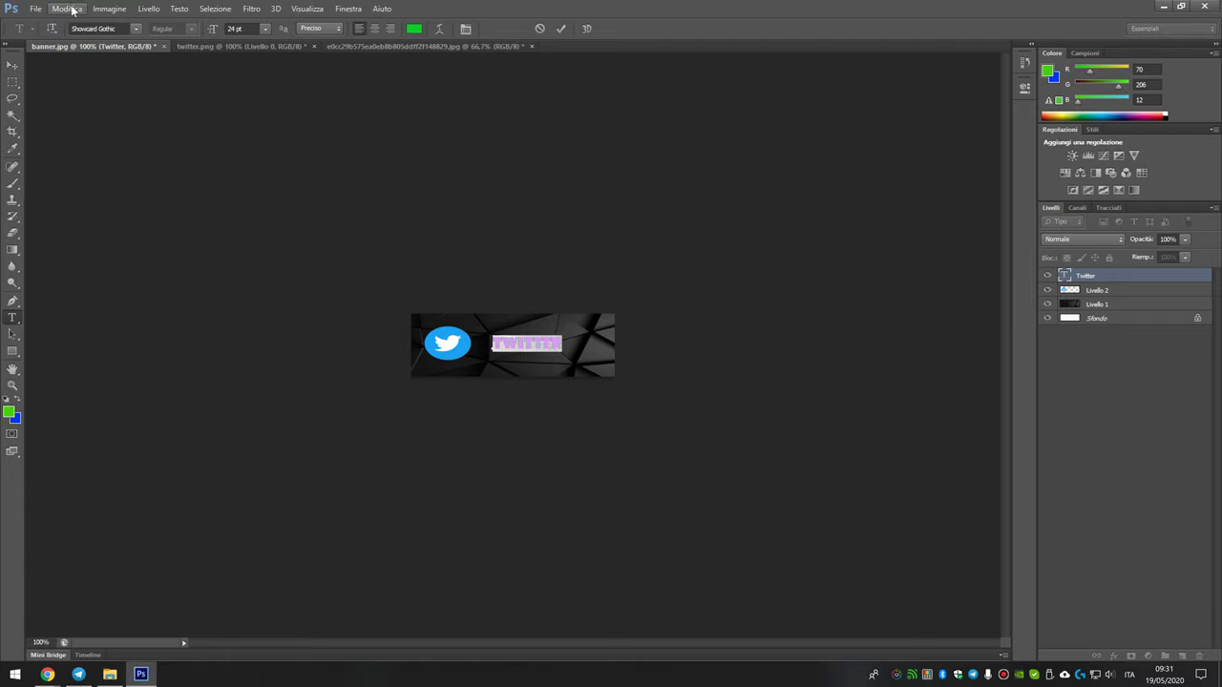
{"action": "left_click", "coordinate": [178, 11]}
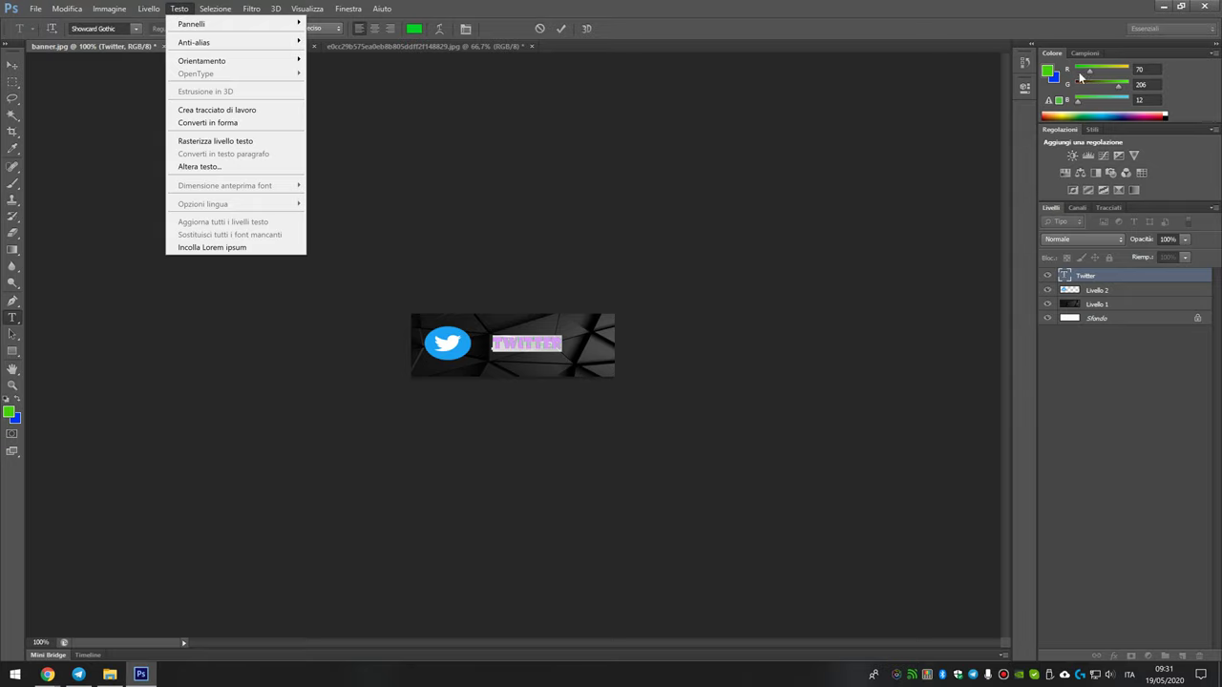
{"action": "left_click", "coordinate": [1103, 111]}
{"action": "mouse_move", "coordinate": [1103, 112]}
{"action": "left_mouse_down"}
{"action": "mouse_move", "coordinate": [1094, 119]}
{"action": "mouse_move", "coordinate": [1081, 88]}
{"action": "left_mouse_up"}
{"action": "left_click", "coordinate": [12, 64]}
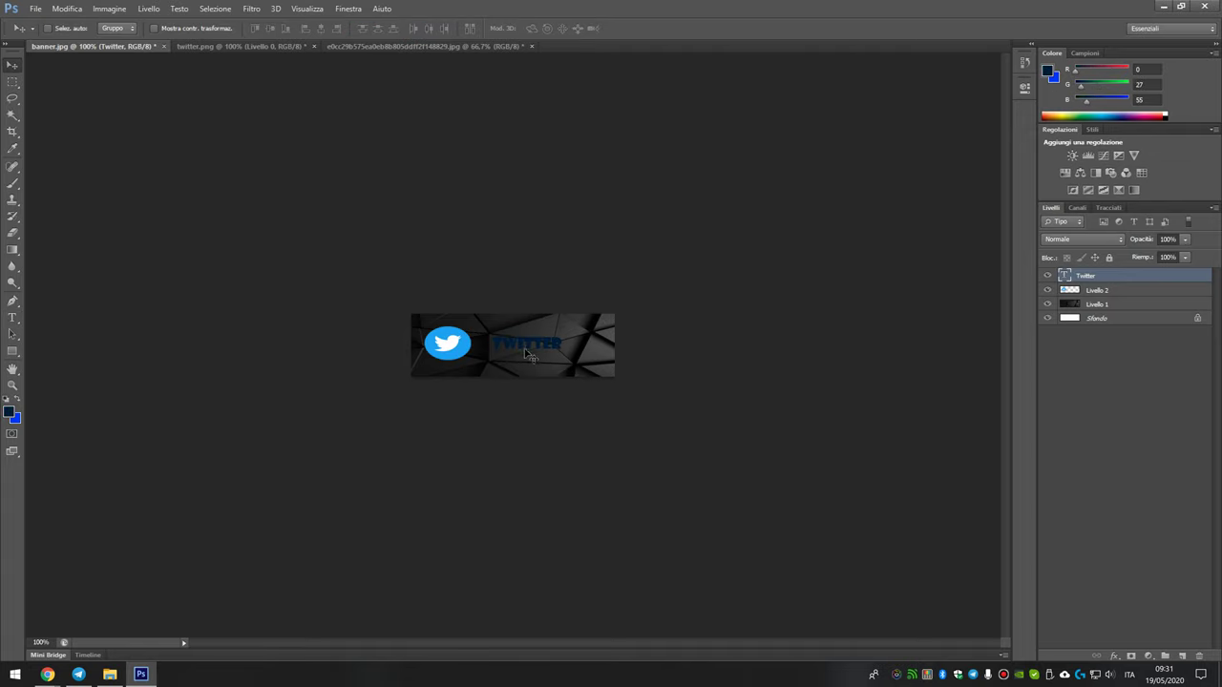
{"action": "left_click_drag", "start_coordinate": [525, 353], "coordinate": [519, 358]}
Replace the old text layer with new green TWITTER text placed right of the logo
{"action": "key", "text": "Delete"}
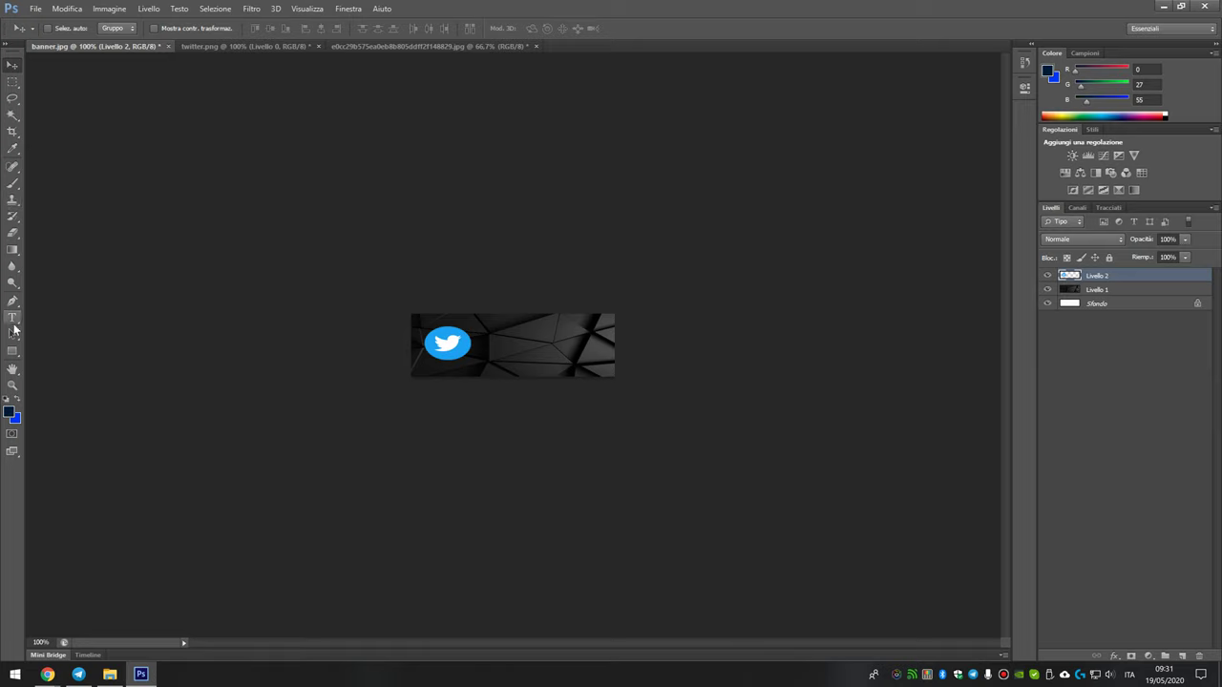
{"action": "left_click", "coordinate": [12, 318]}
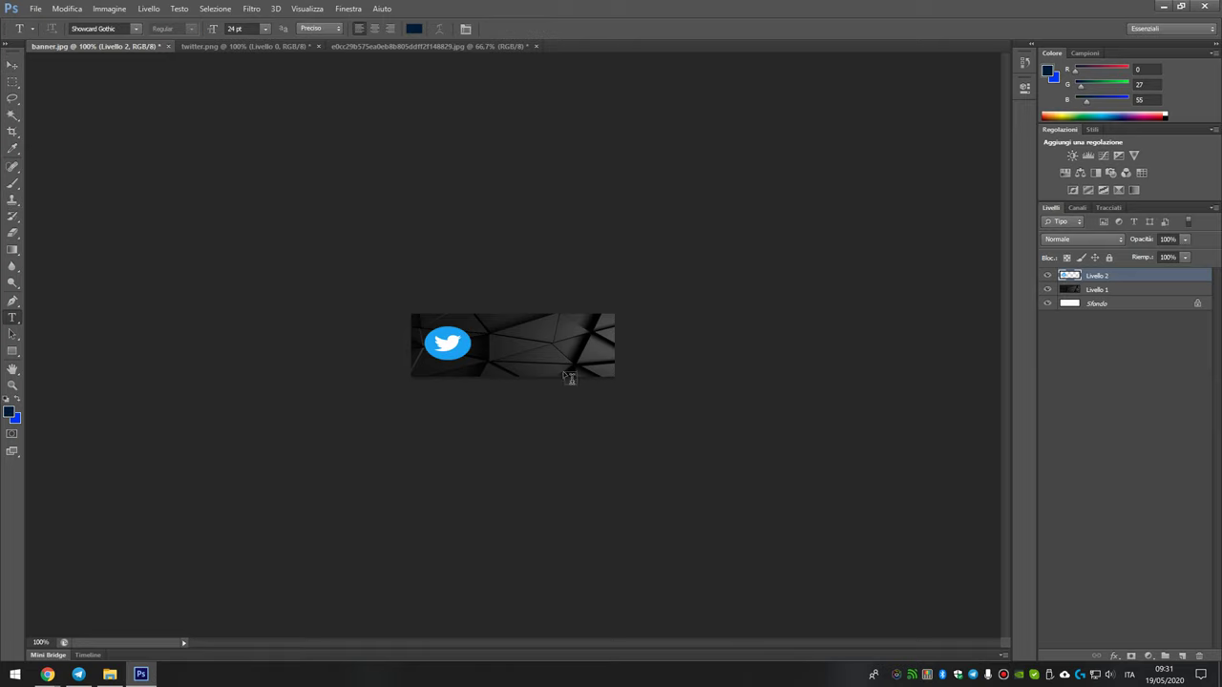
{"action": "left_click", "coordinate": [487, 344]}
{"action": "left_click_drag", "start_coordinate": [487, 344], "coordinate": [563, 346]}
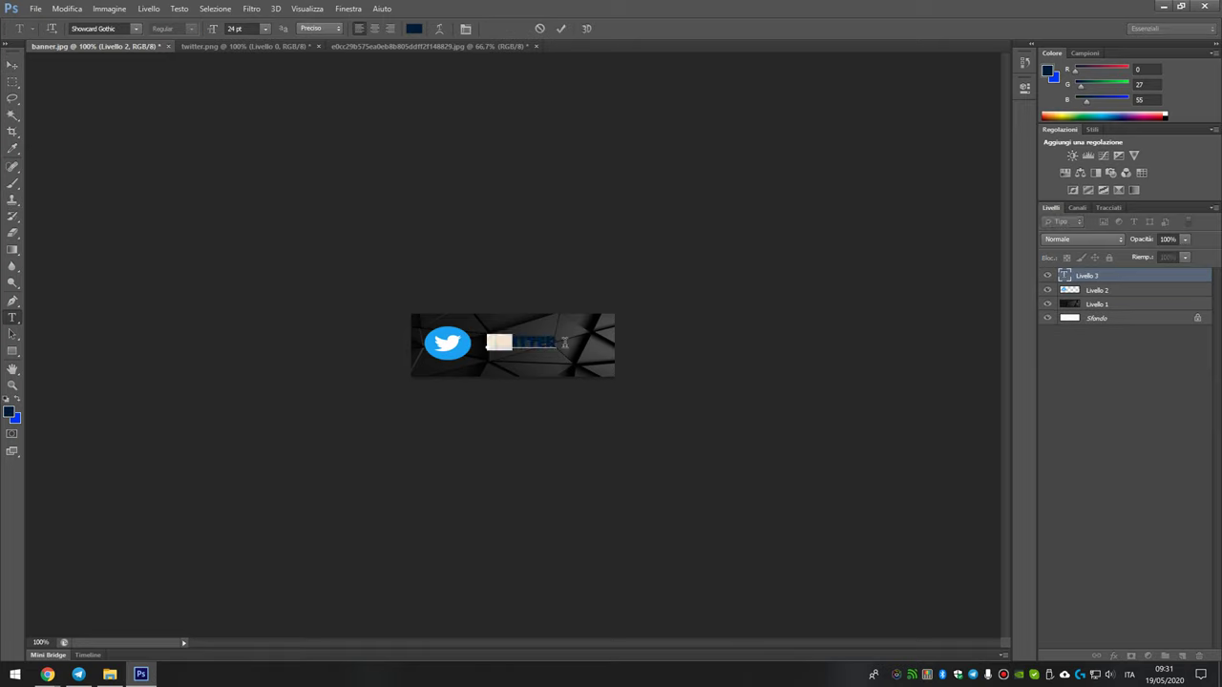
{"action": "left_click", "coordinate": [1120, 85]}
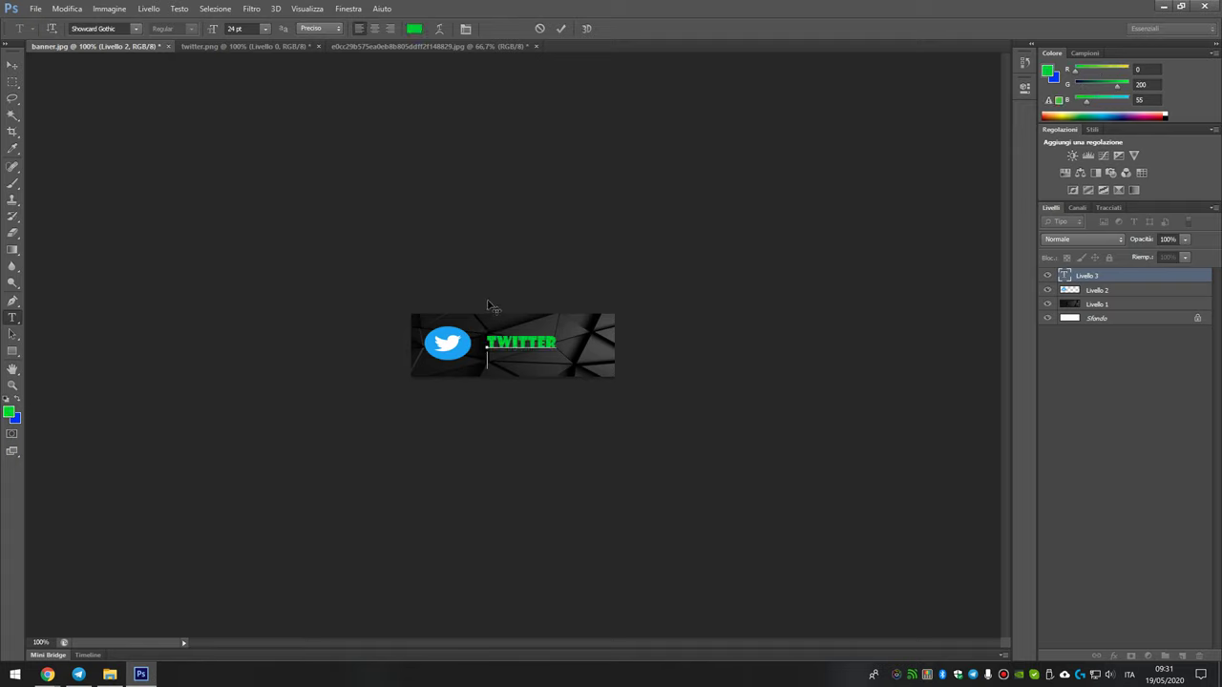
{"action": "left_click", "coordinate": [12, 64]}
{"action": "left_click_drag", "start_coordinate": [549, 347], "coordinate": [562, 353]}
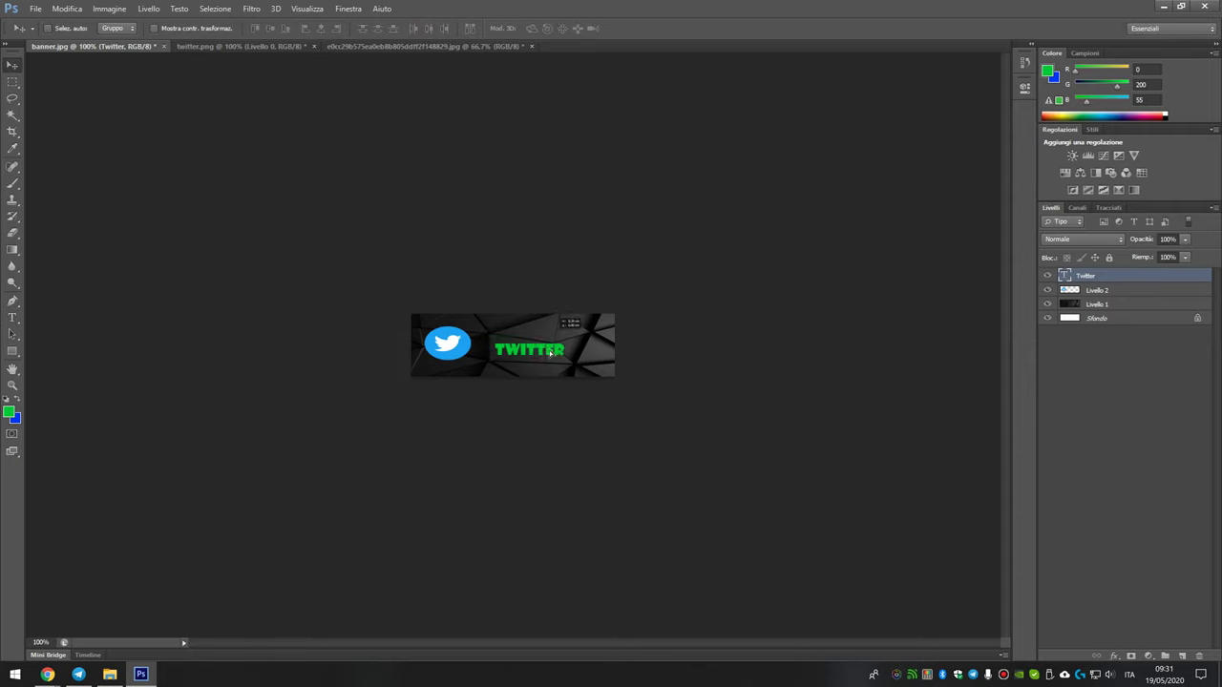
Abandon a first Save As attempt and nudge the TWITTER text slightly right
{"action": "left_click", "coordinate": [35, 9]}
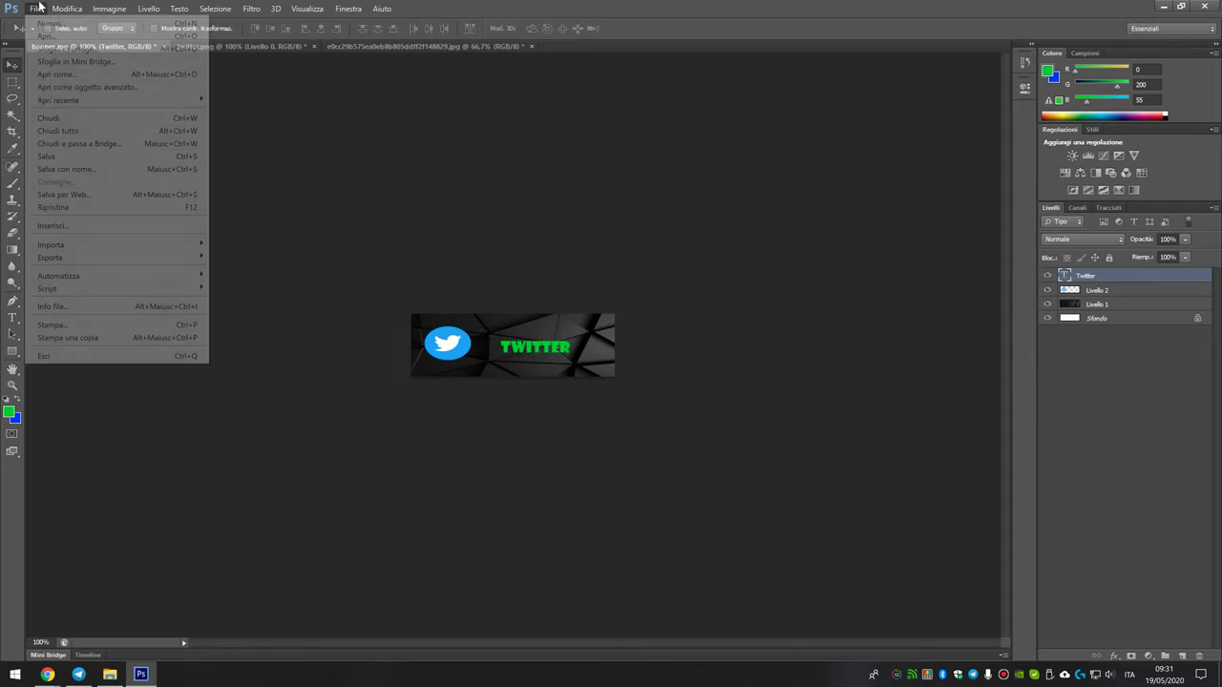
{"action": "left_click", "coordinate": [85, 170]}
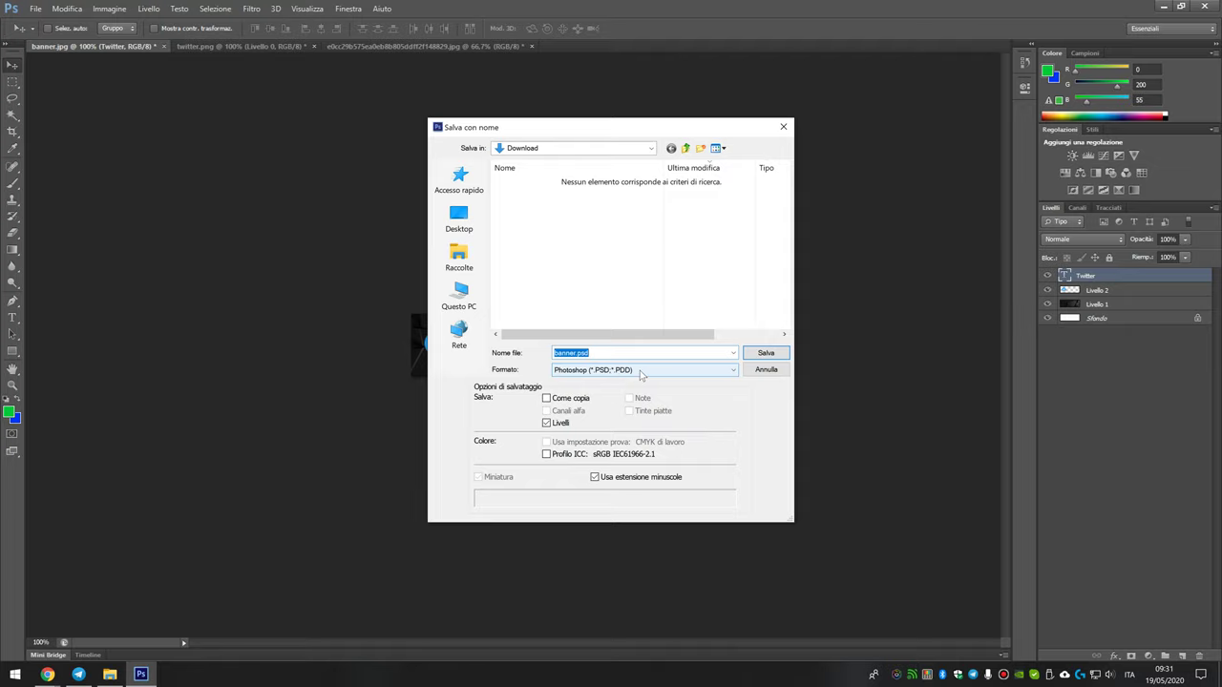
{"action": "left_click", "coordinate": [774, 373]}
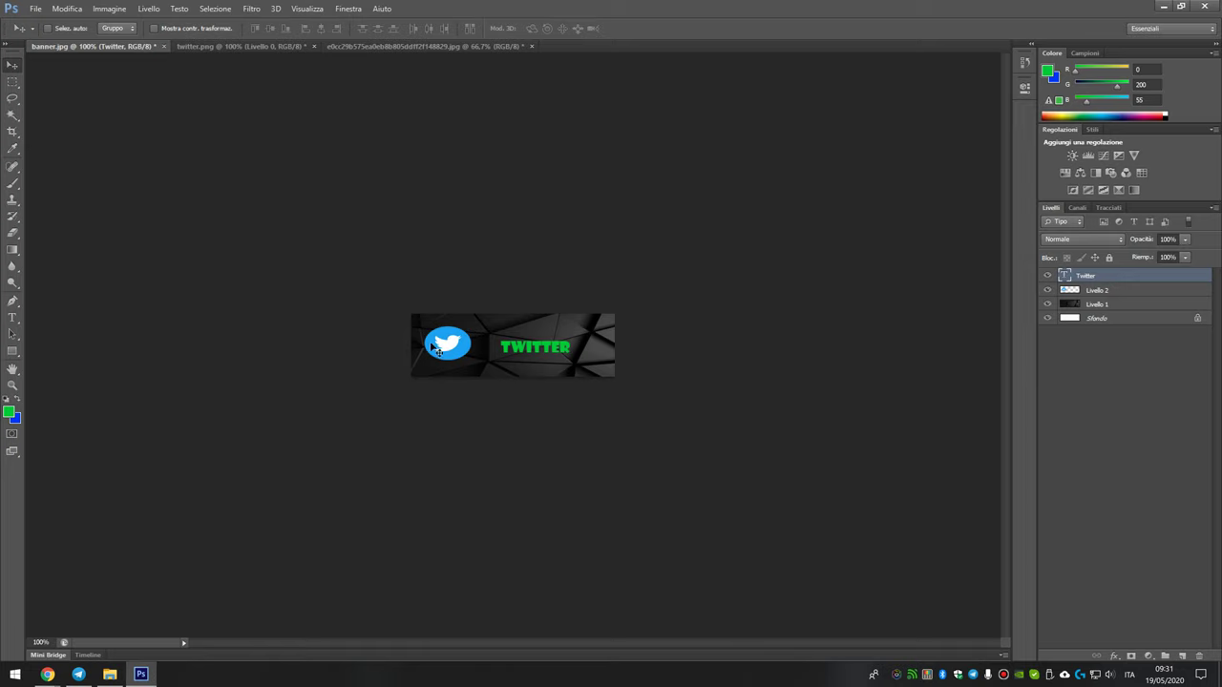
{"action": "key", "text": "Right"}
{"action": "key", "text": "Right"}
{"action": "key", "text": "Right"}
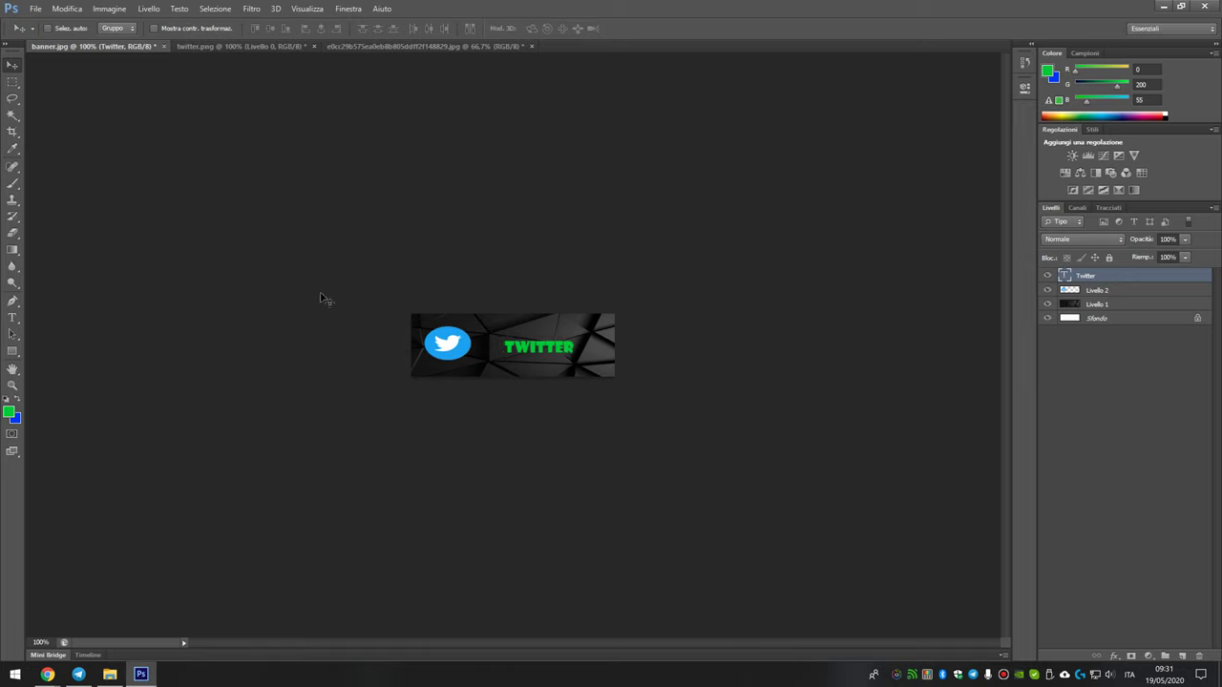
Save the banner as banner.jpg in JPEG format on the Desktop
{"action": "left_click", "coordinate": [35, 9]}
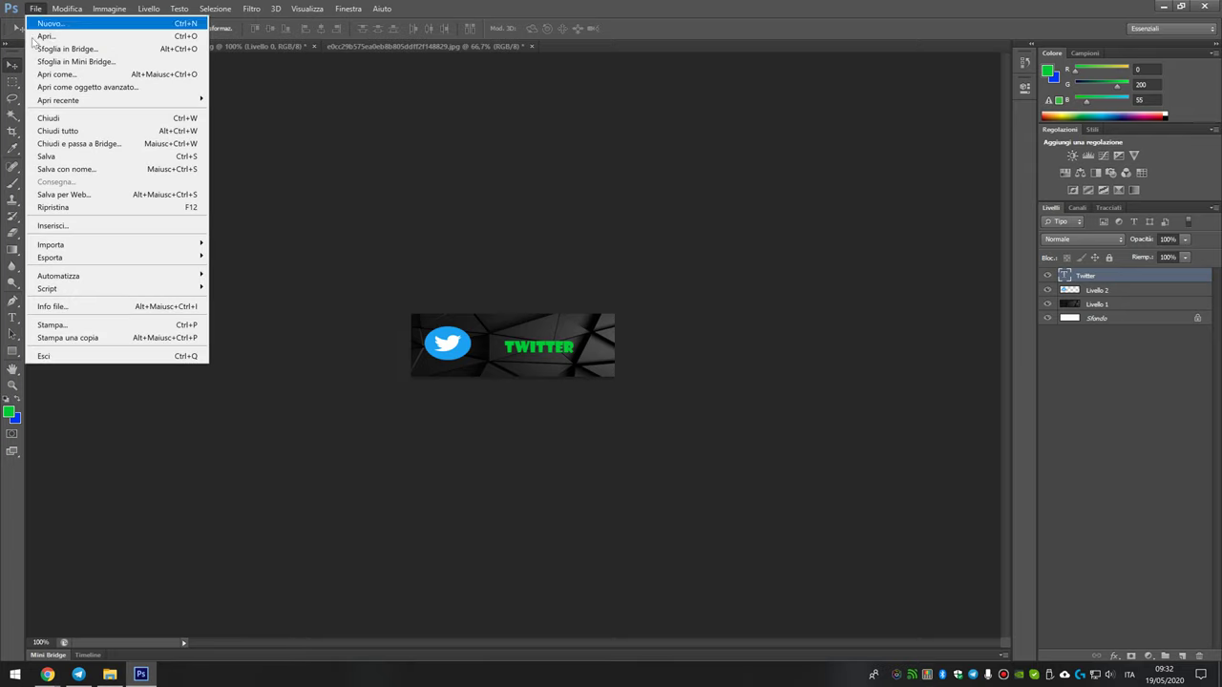
{"action": "left_click", "coordinate": [57, 159]}
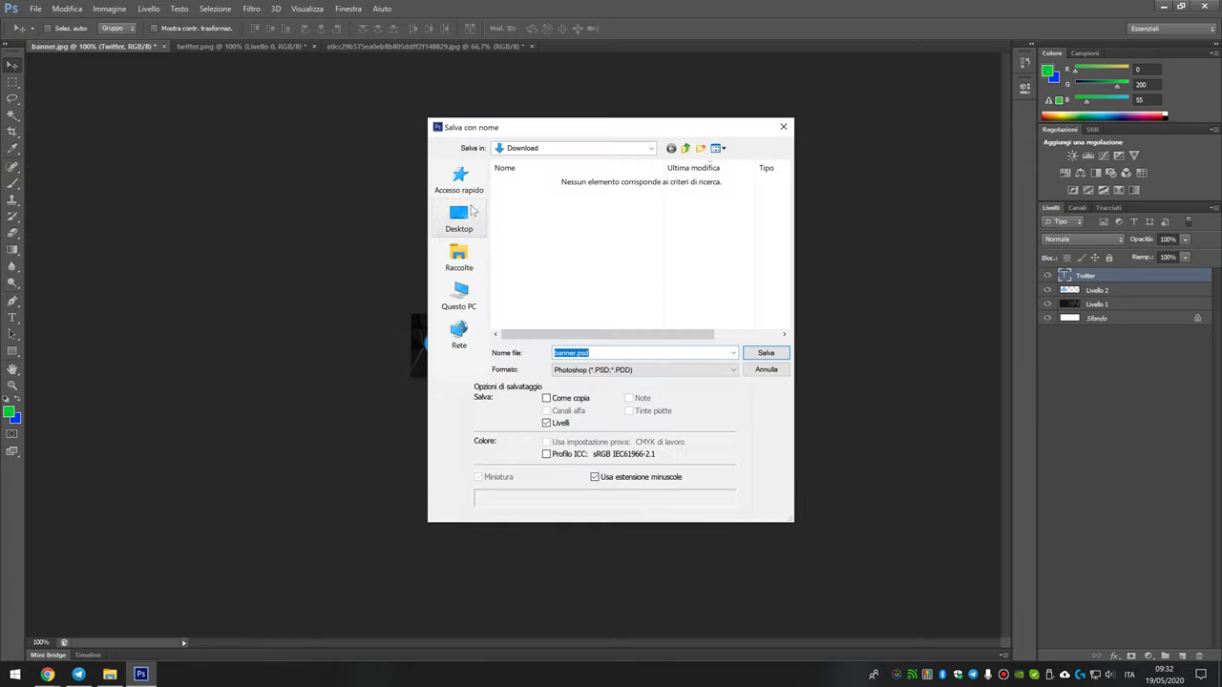
{"action": "left_click", "coordinate": [459, 218]}
{"action": "left_click", "coordinate": [603, 375]}
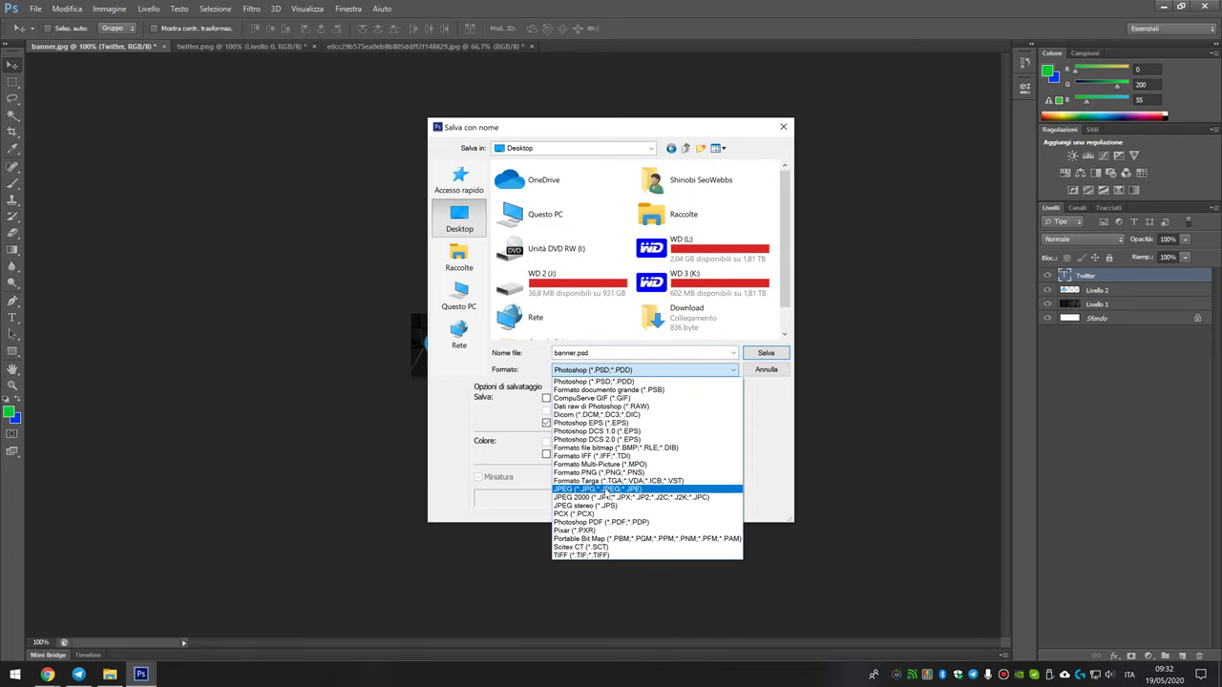
{"action": "left_click", "coordinate": [622, 489]}
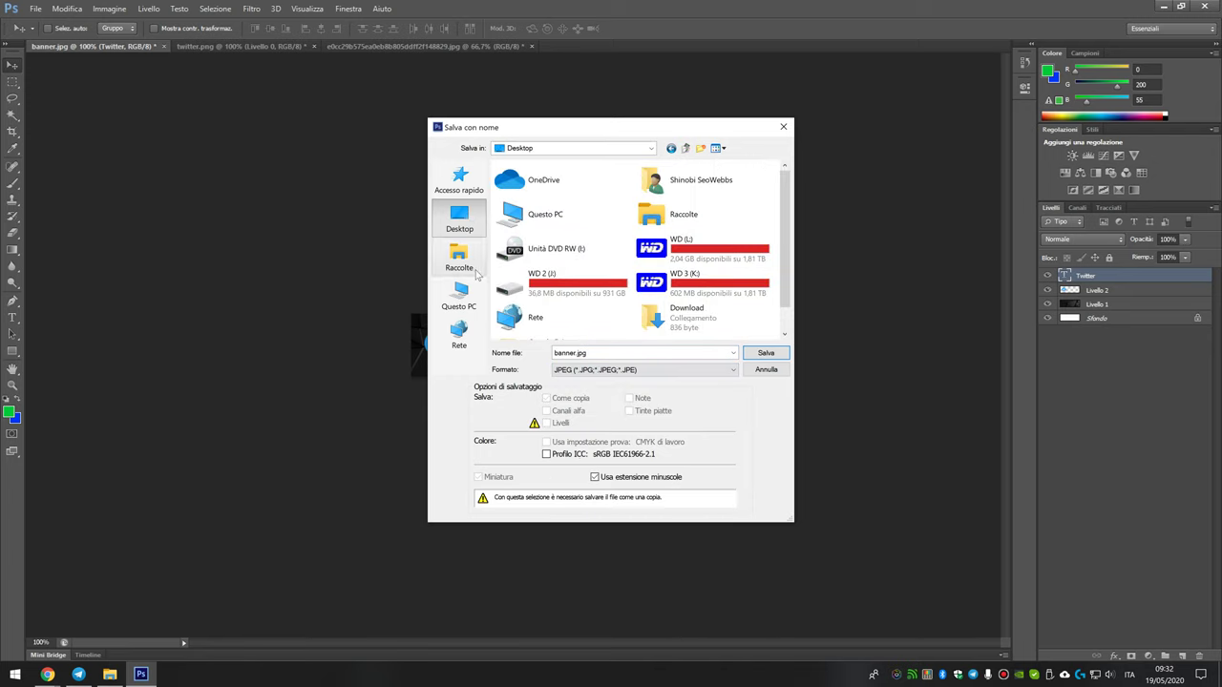
{"action": "left_click", "coordinate": [765, 353]}
{"action": "left_click", "coordinate": [705, 184]}
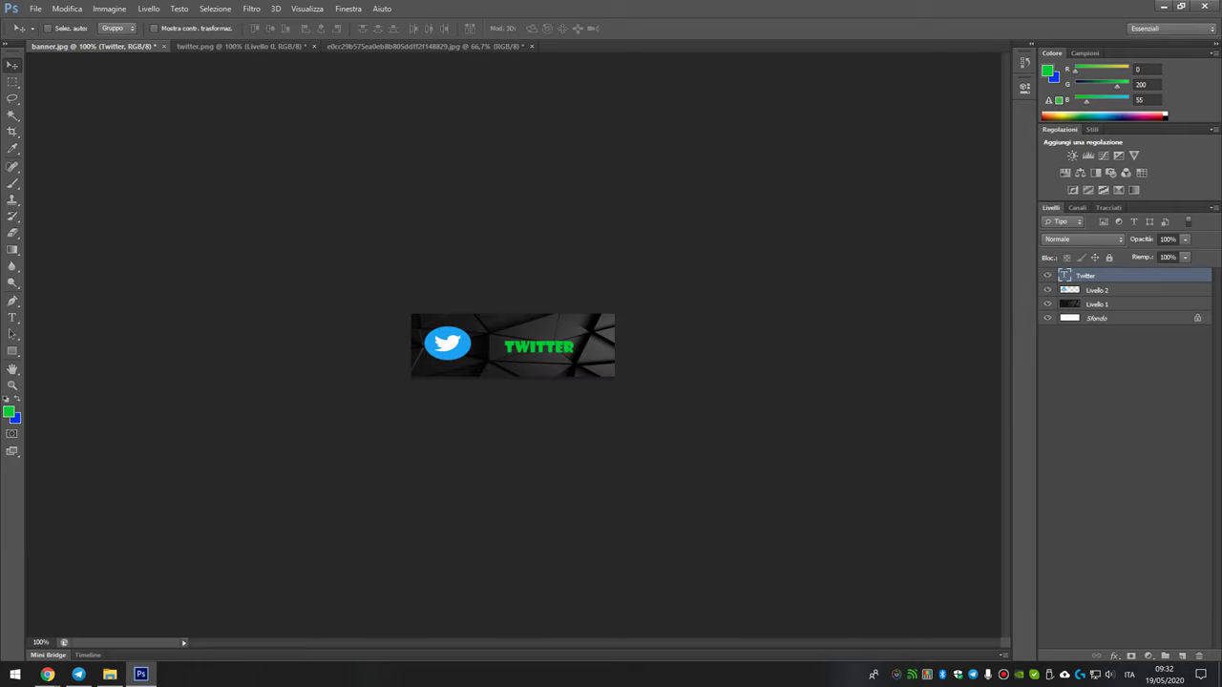
On the Twitch About page, enable Modifica riquadri and add a new empty panel
{"action": "mouse_move", "coordinate": [46, 674]}
{"action": "left_click", "coordinate": [66, 632]}
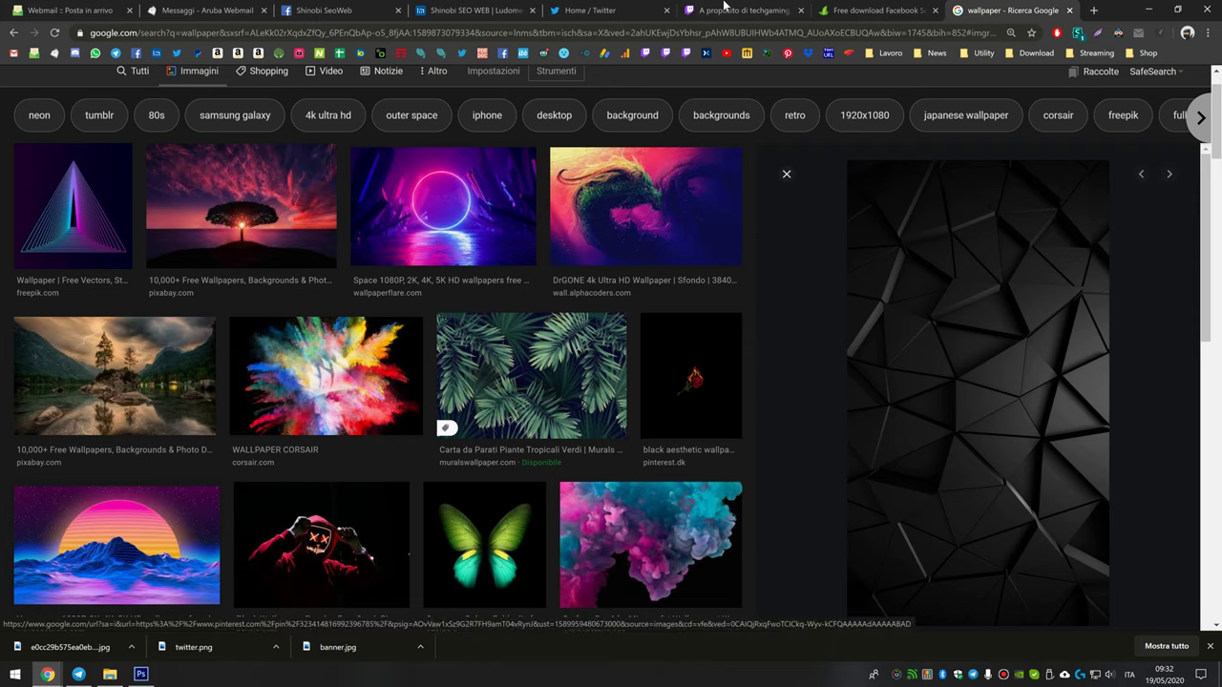
{"action": "left_click", "coordinate": [730, 9]}
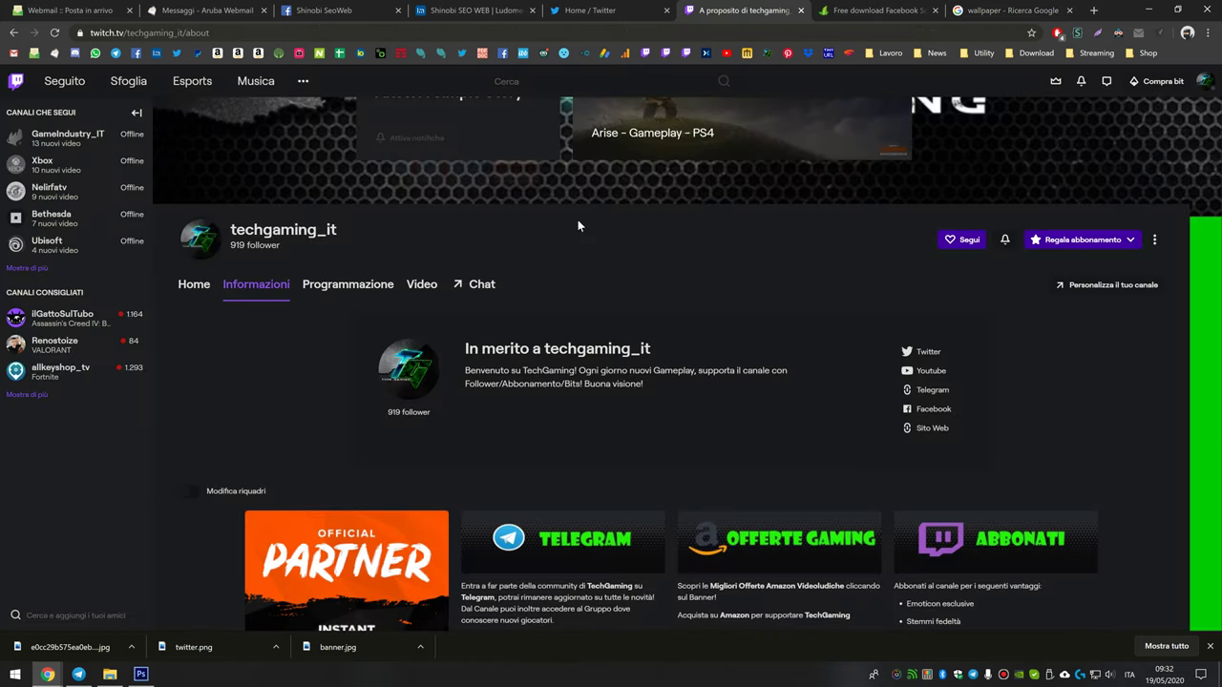
{"action": "left_click", "coordinate": [192, 493]}
{"action": "scroll", "coordinate": [334, 419], "scroll_direction": "down", "scroll_amount": 3}
{"action": "scroll", "coordinate": [480, 433], "scroll_direction": "down", "scroll_amount": 2}
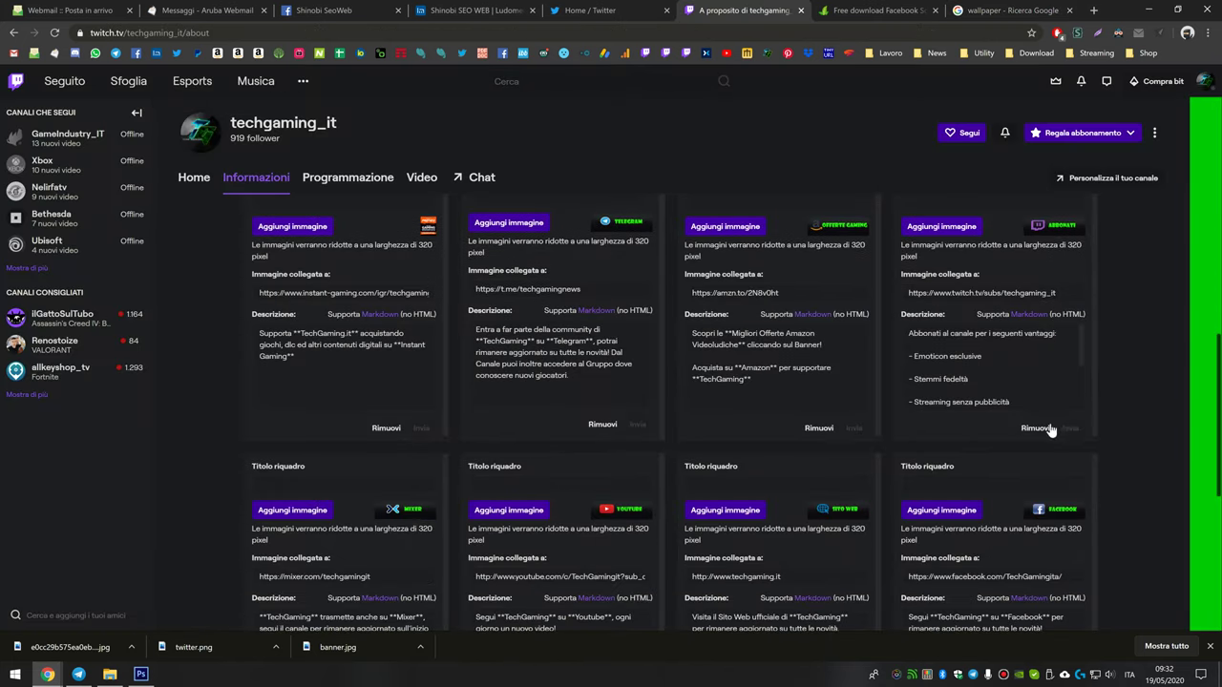
{"action": "scroll", "coordinate": [1049, 430], "scroll_direction": "down", "scroll_amount": 2}
{"action": "scroll", "coordinate": [783, 487], "scroll_direction": "down", "scroll_amount": 2}
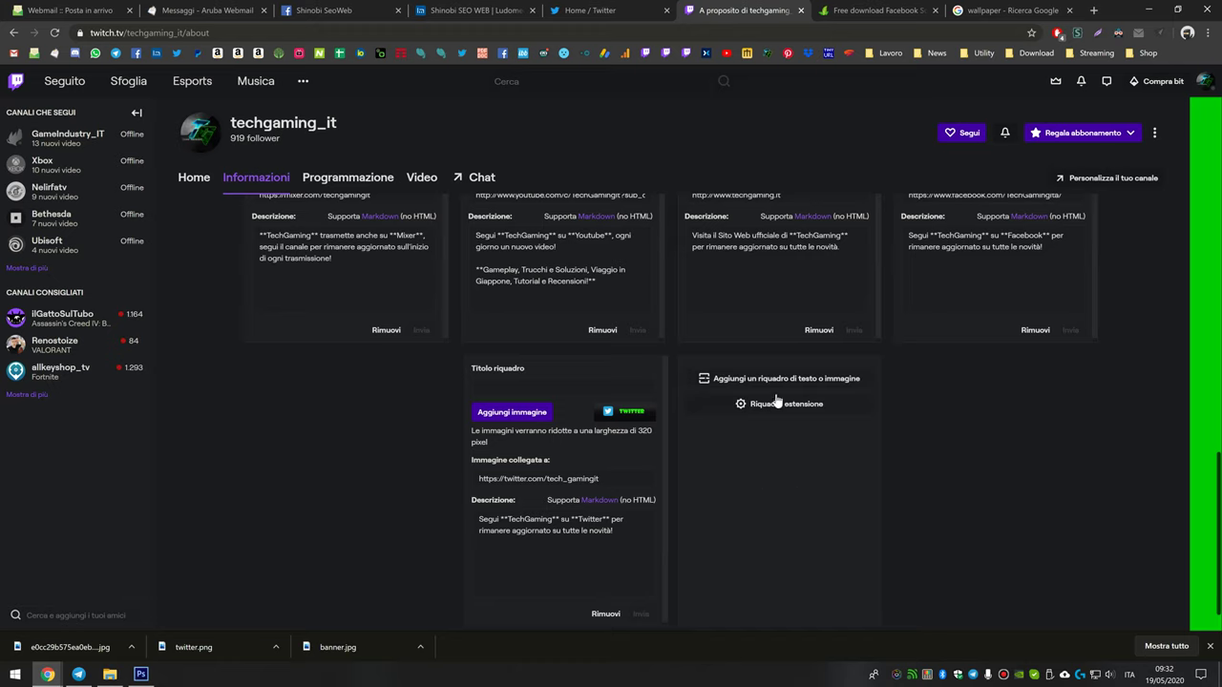
{"action": "left_click", "coordinate": [770, 381]}
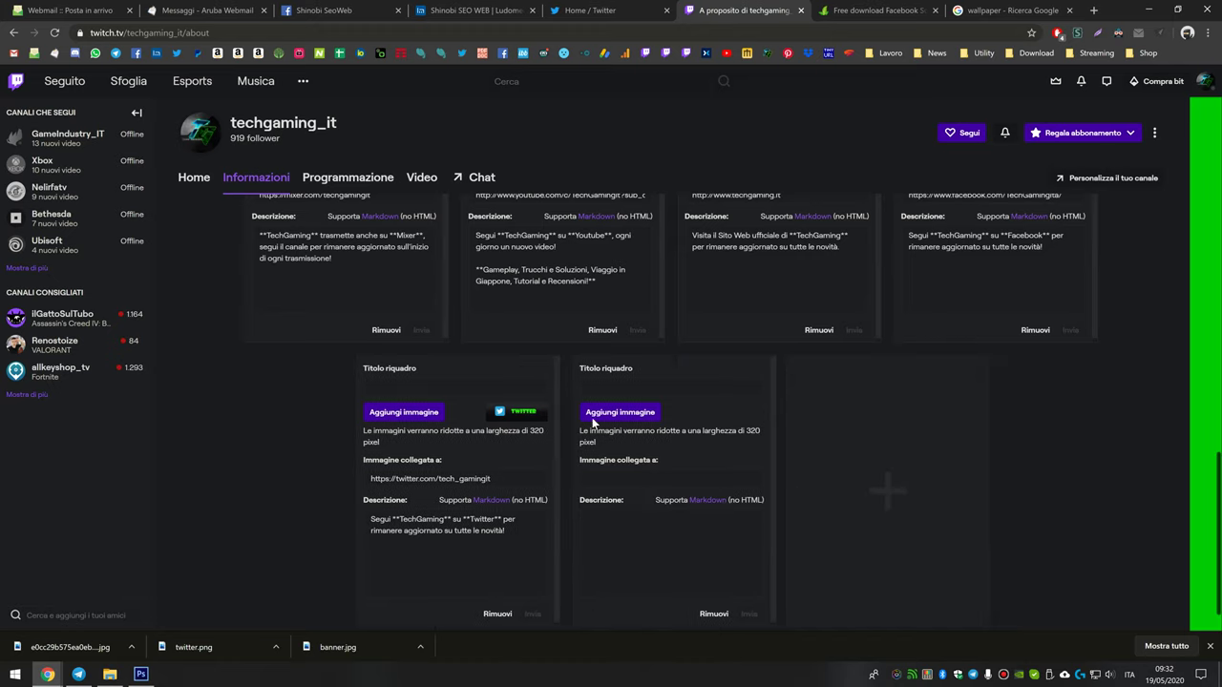
Upload the saved banner image to the panel, accept the crop, and submit it
{"action": "left_click", "coordinate": [611, 414]}
{"action": "left_click", "coordinate": [611, 371]}
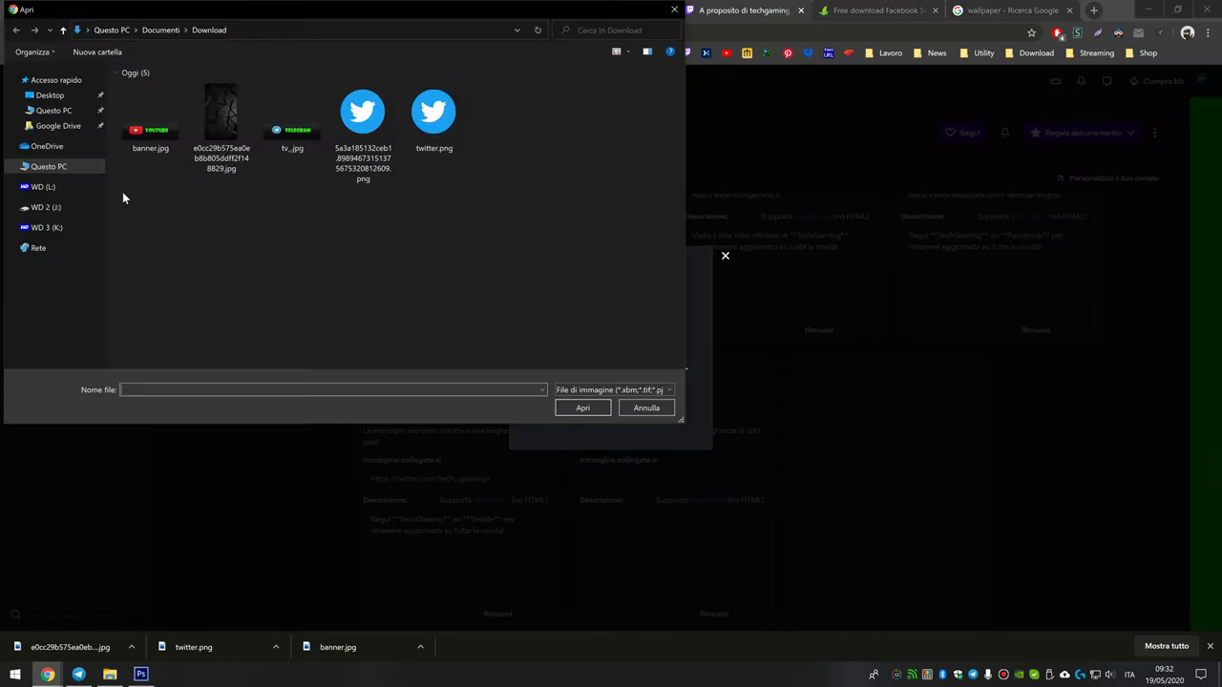
{"action": "mouse_move", "coordinate": [57, 125]}
{"action": "left_mouse_down"}
{"action": "mouse_move", "coordinate": [148, 151]}
{"action": "mouse_move", "coordinate": [38, 67]}
{"action": "left_mouse_up"}
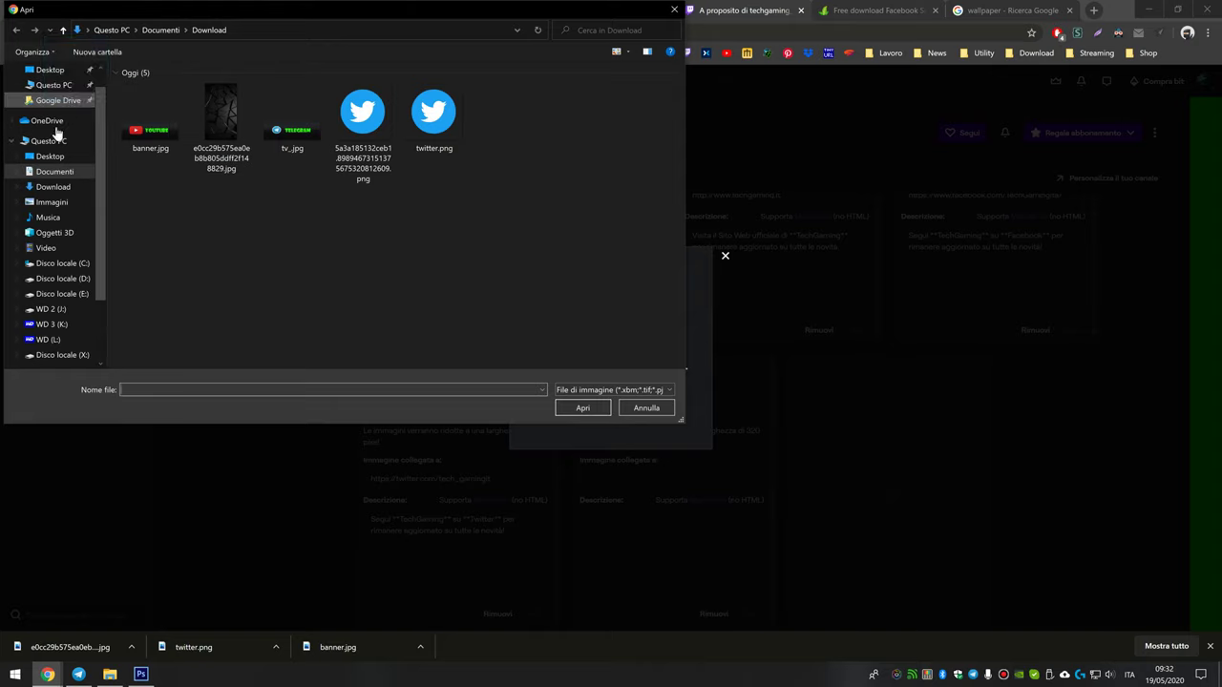
{"action": "left_click", "coordinate": [53, 171]}
{"action": "double_click", "coordinate": [150, 107]}
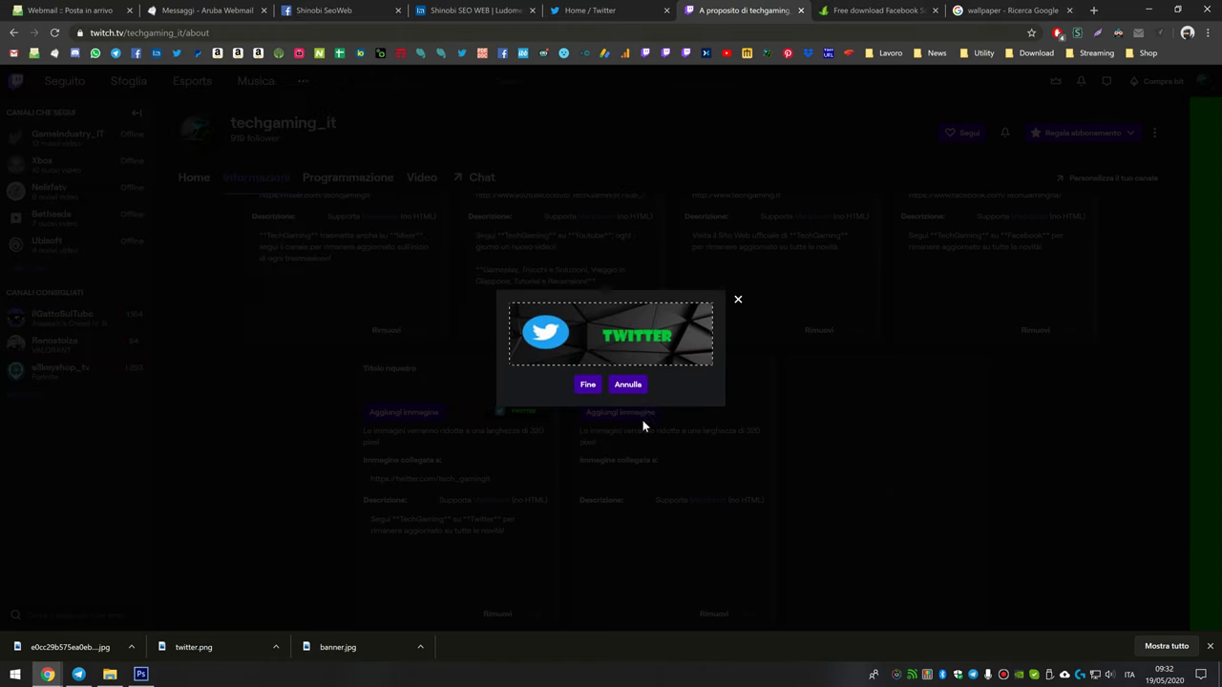
{"action": "left_click", "coordinate": [587, 385]}
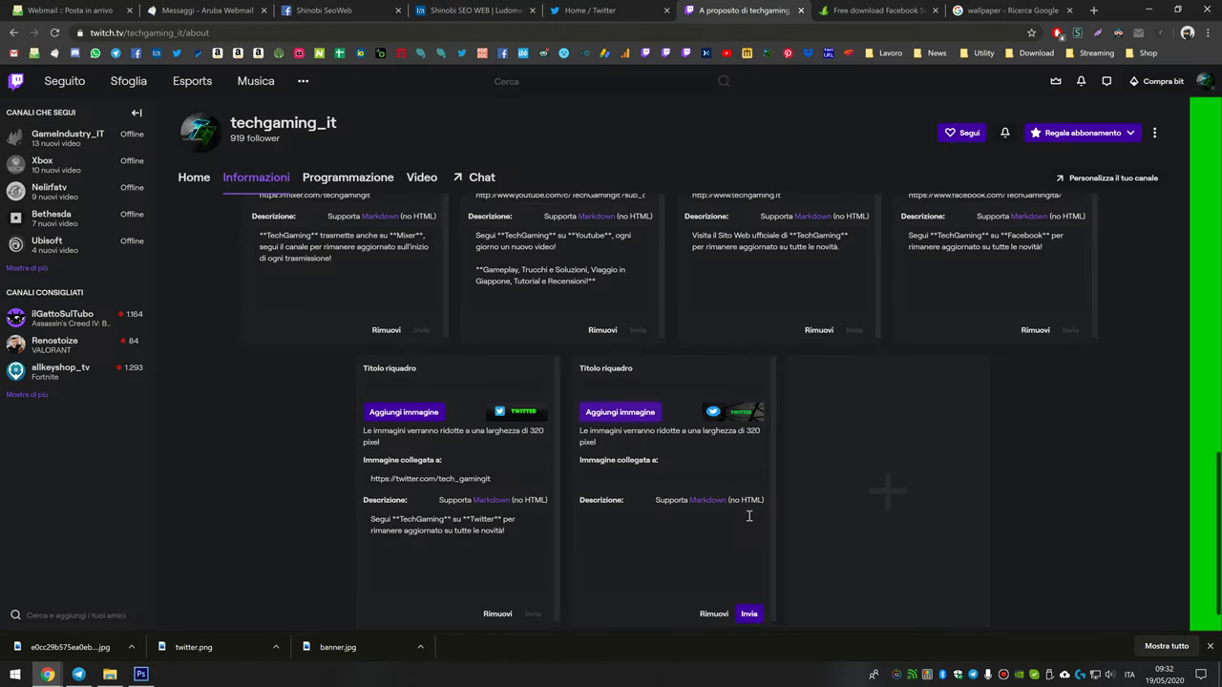
{"action": "left_click", "coordinate": [745, 614]}
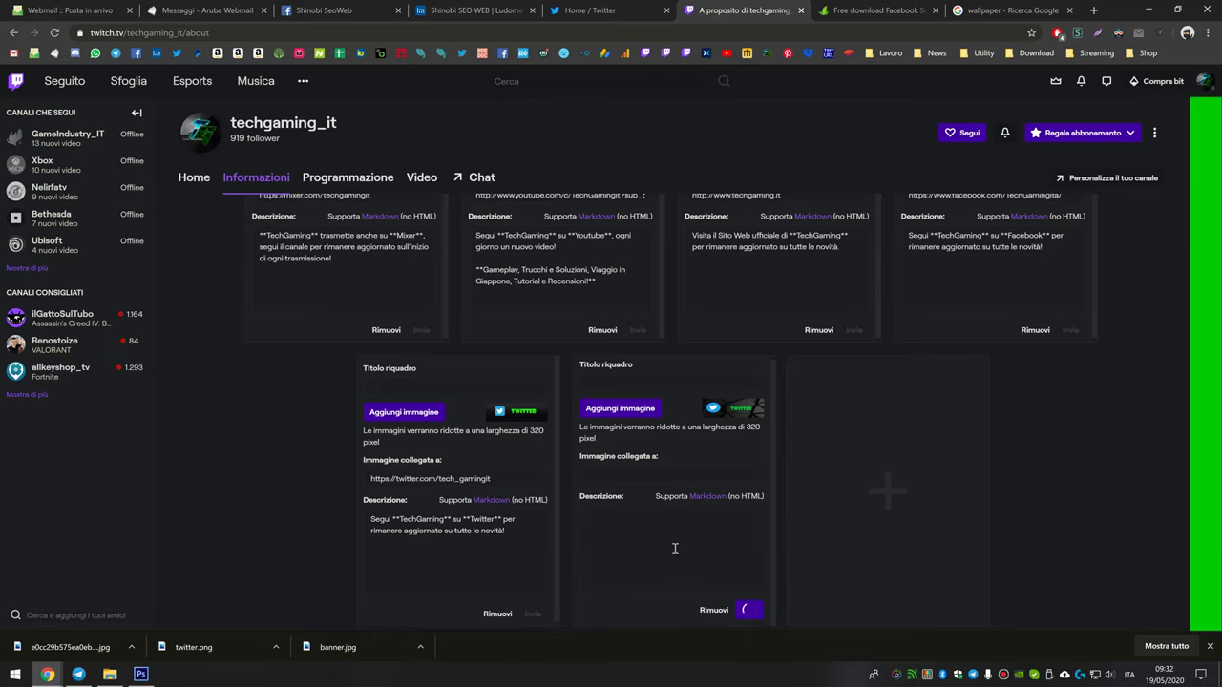
Switch off Modifica riquadri and view the new green TWITTER panel below YouTube
{"action": "scroll", "coordinate": [278, 302], "scroll_direction": "up", "scroll_amount": 3}
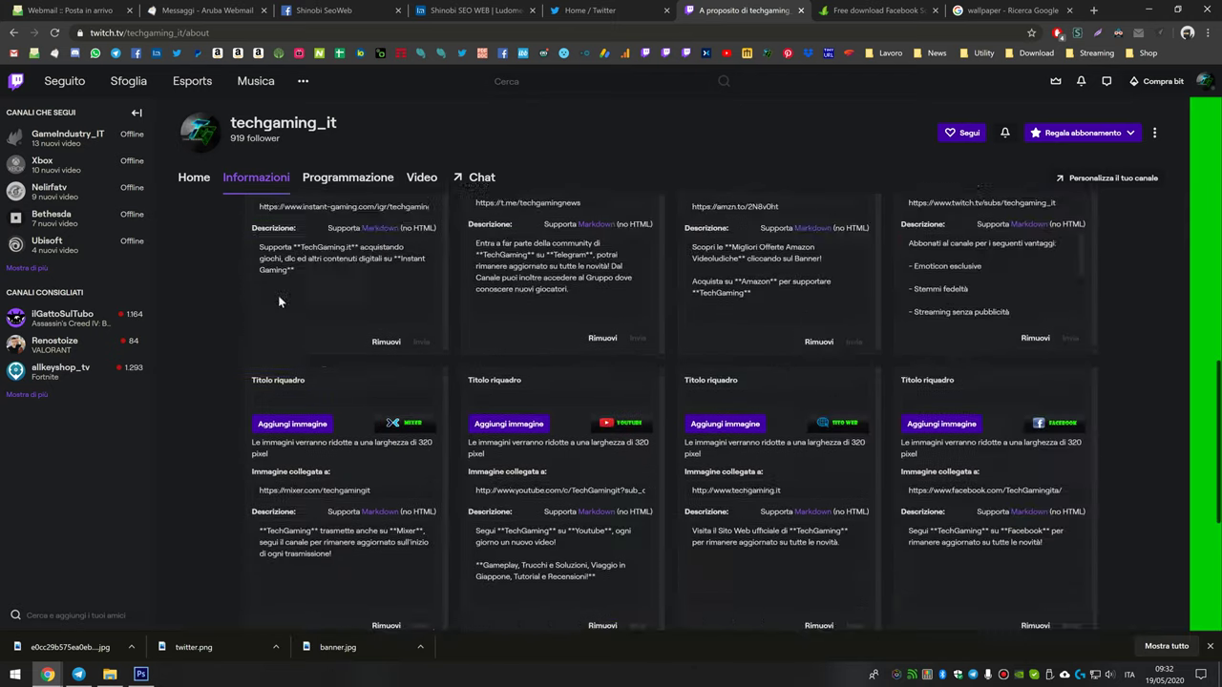
{"action": "scroll", "coordinate": [277, 302], "scroll_direction": "up", "scroll_amount": 8}
{"action": "left_click", "coordinate": [188, 451]}
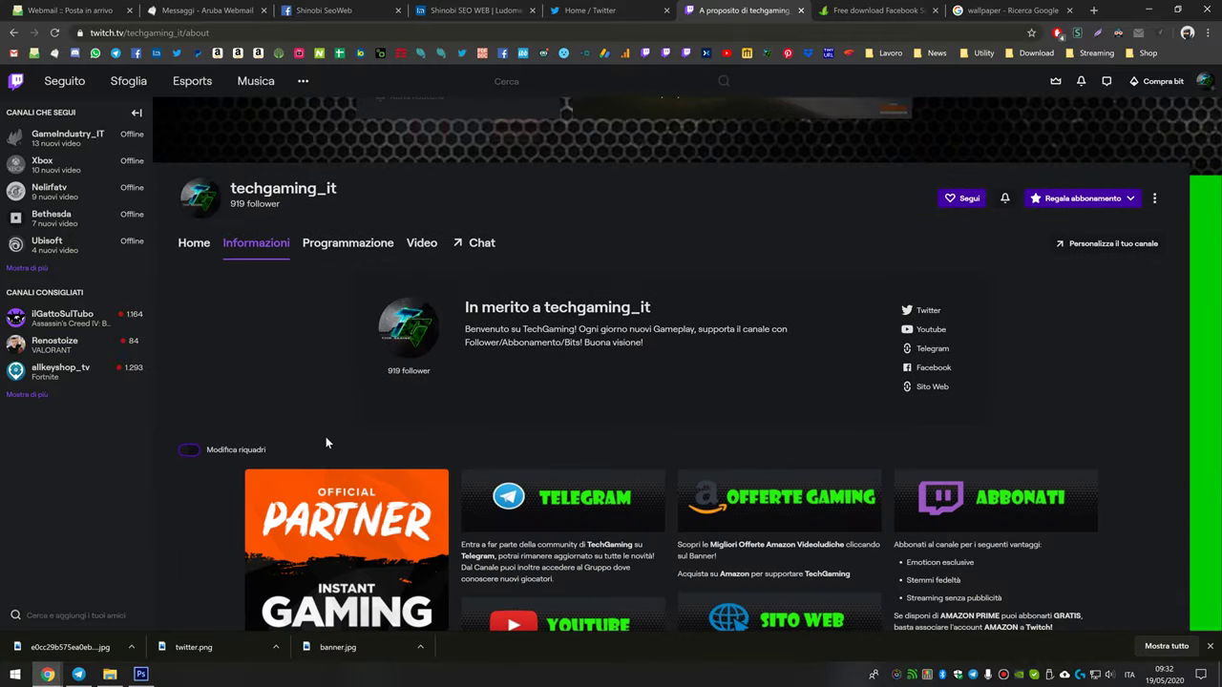
{"action": "scroll", "coordinate": [325, 441], "scroll_direction": "down", "scroll_amount": 4}
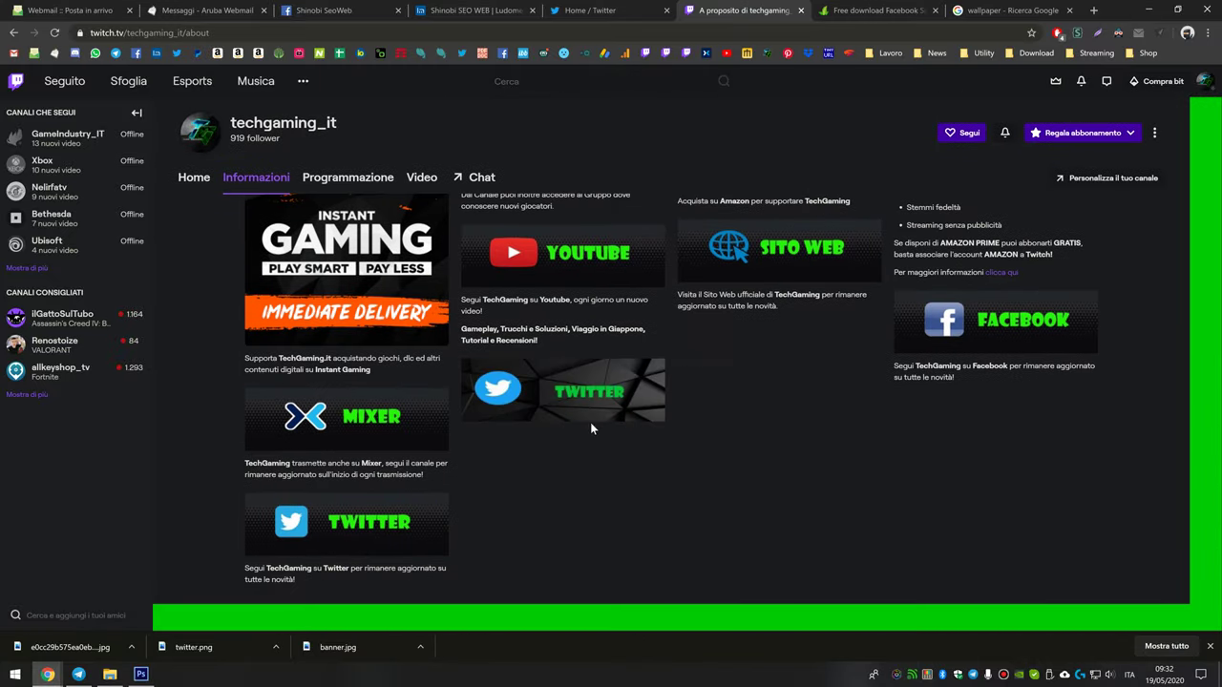
{"action": "scroll", "coordinate": [532, 385], "scroll_direction": "up", "scroll_amount": 2}
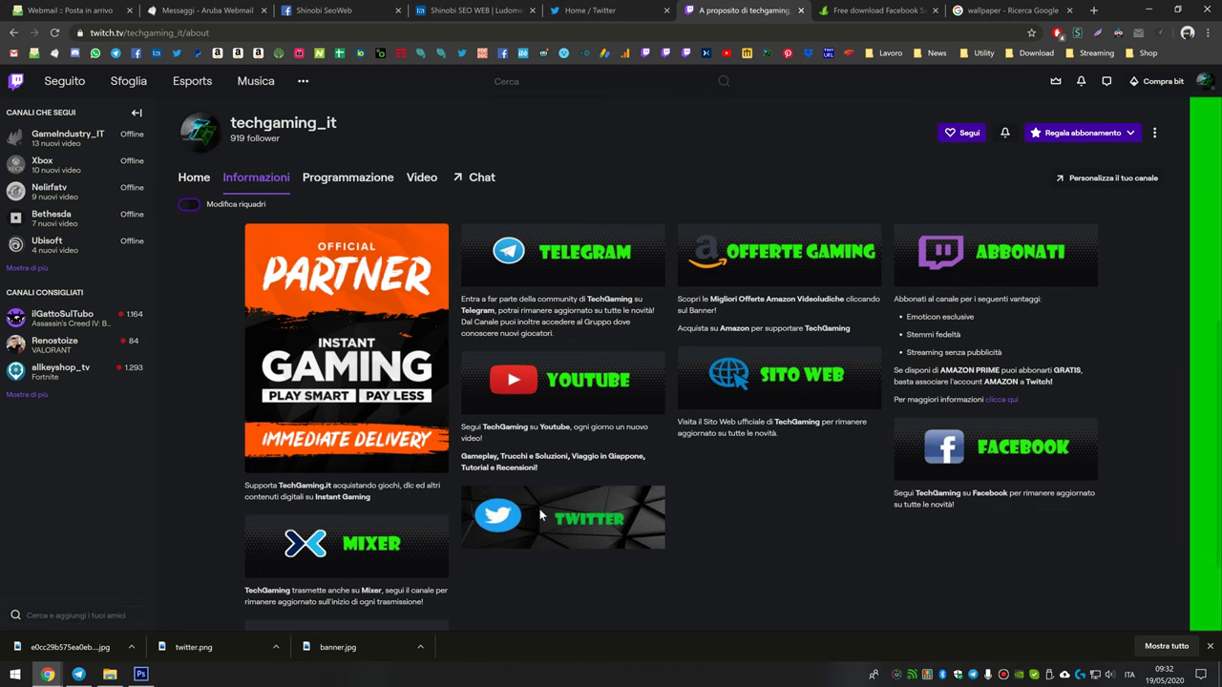